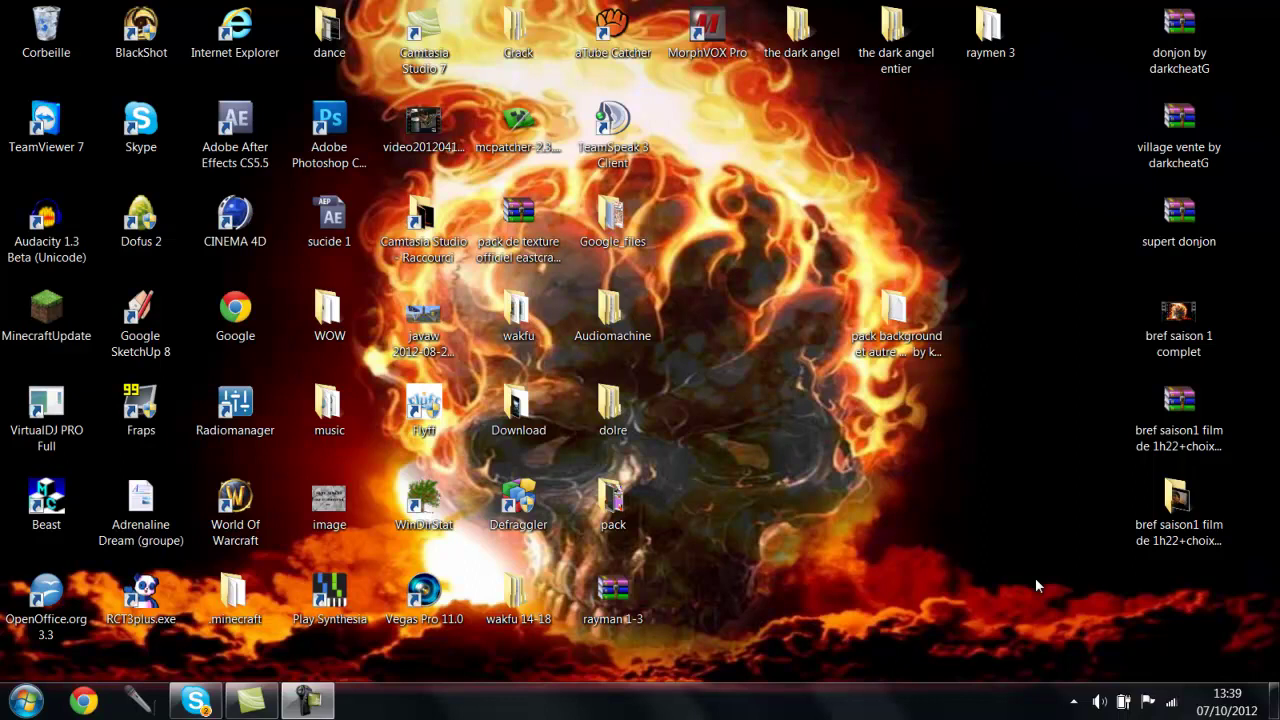
Select the 'pack background et autre by kevke78' folder (901 Mo) on the desktop
click(905, 337)
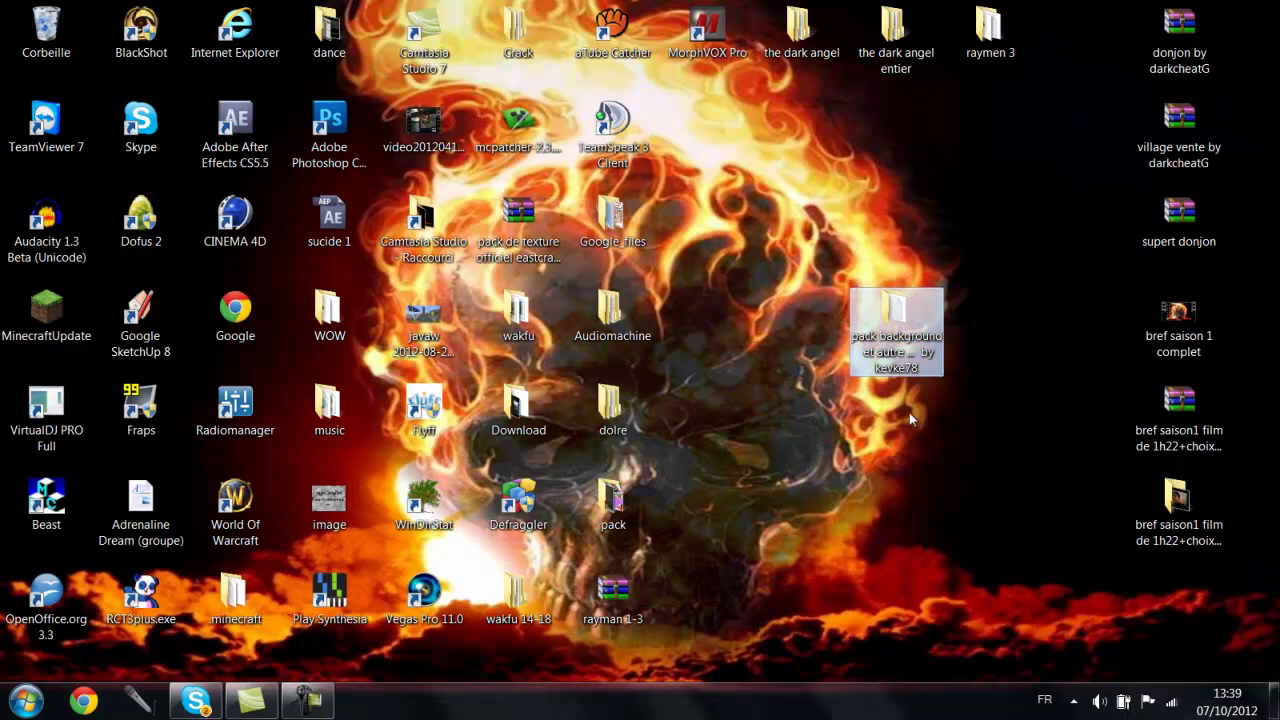
mouse_move(896, 325)
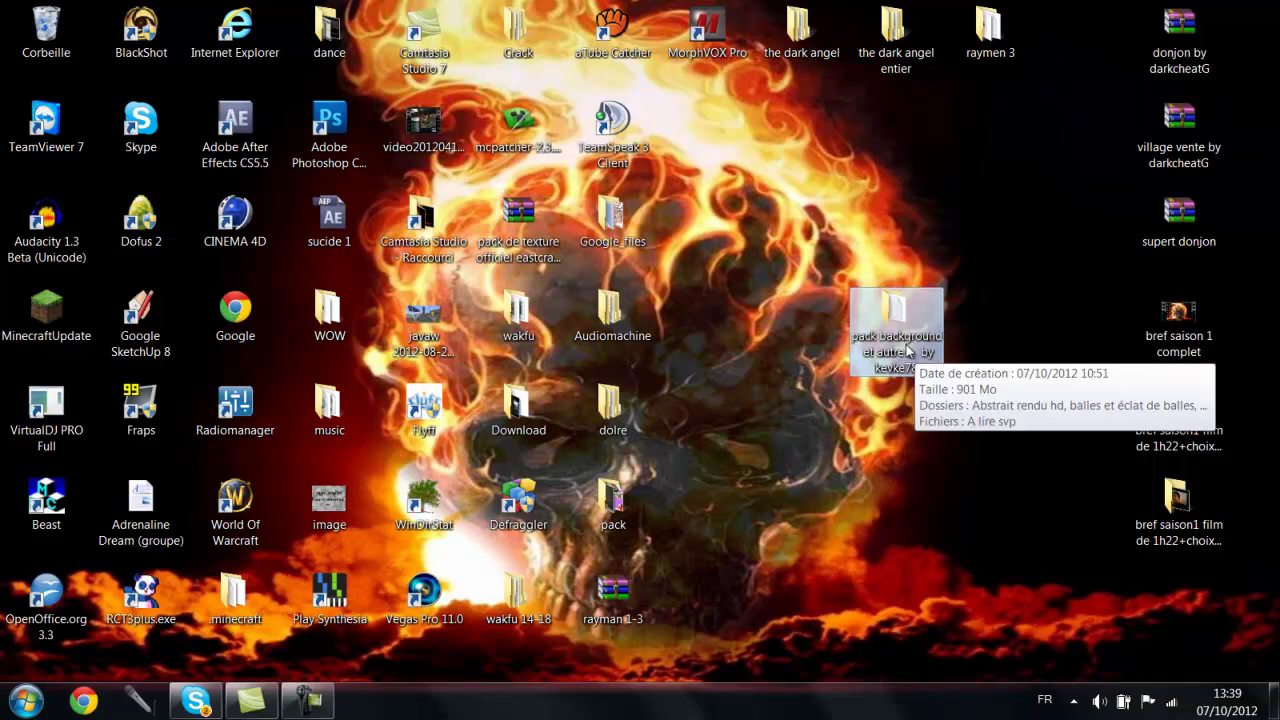
Open the pack folder in a maximized window, then minimize it and restore it from the taskbar
double_click(907, 350)
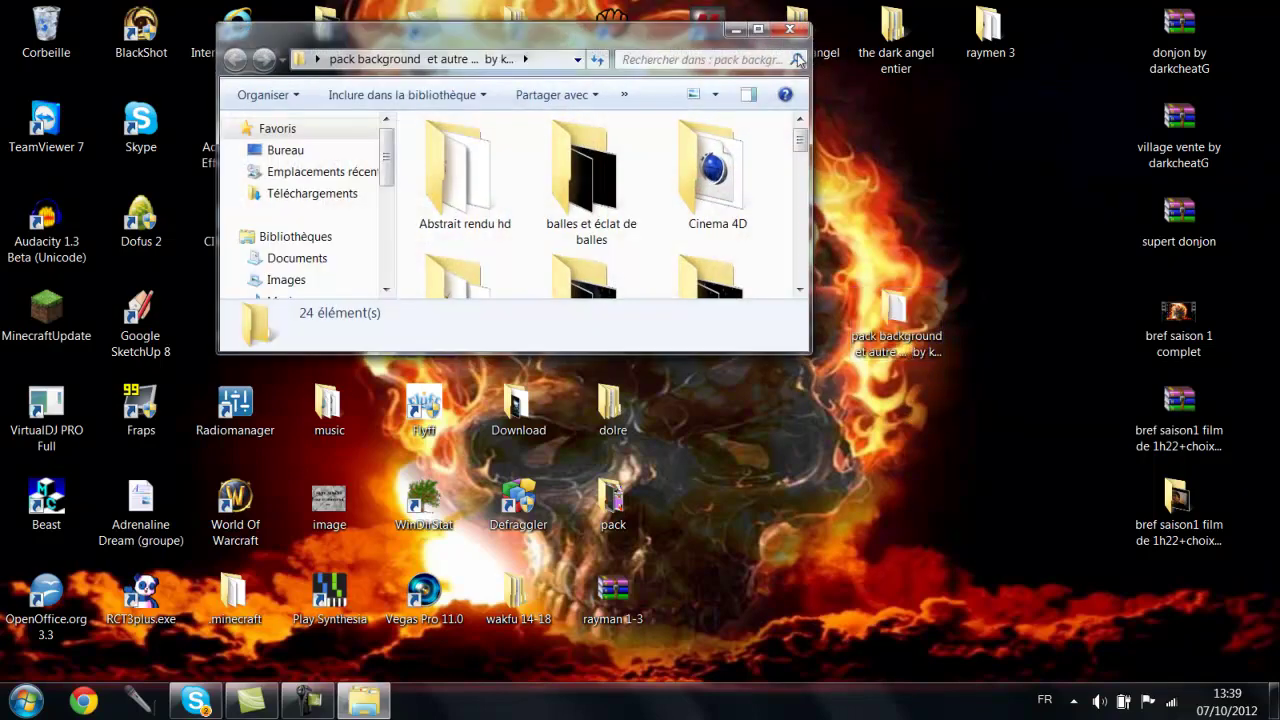
click(759, 31)
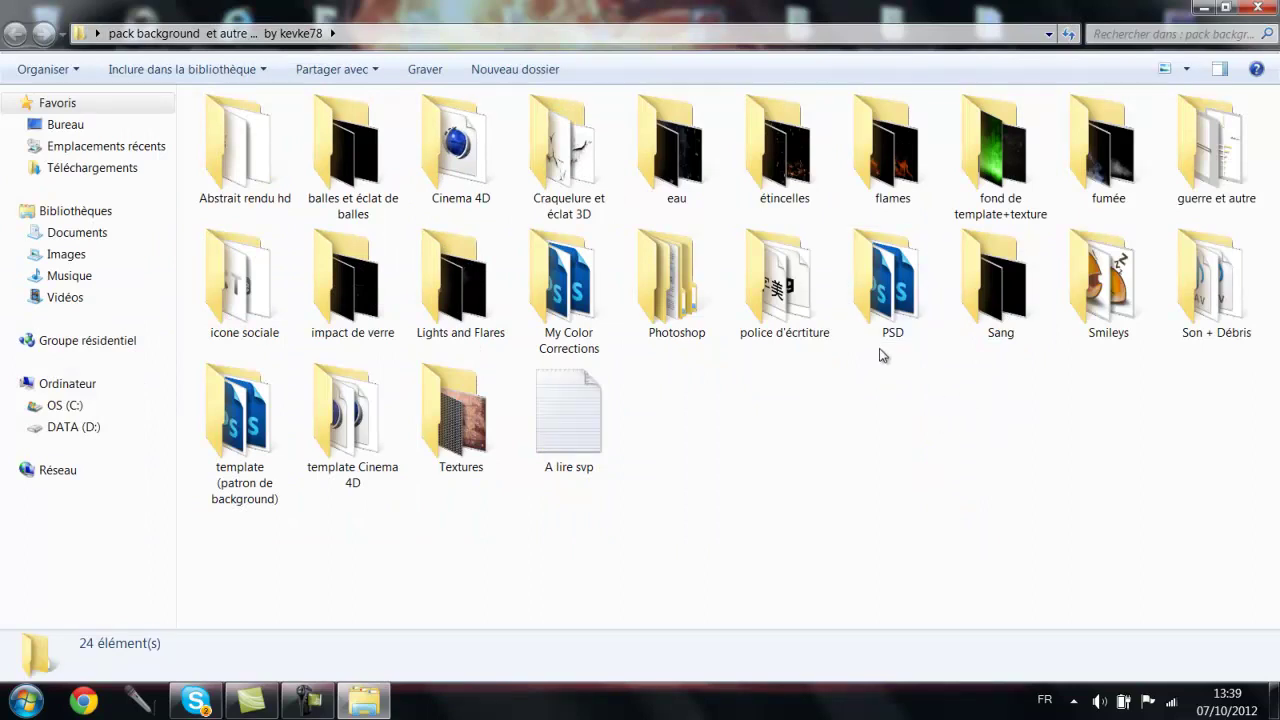
click(1203, 10)
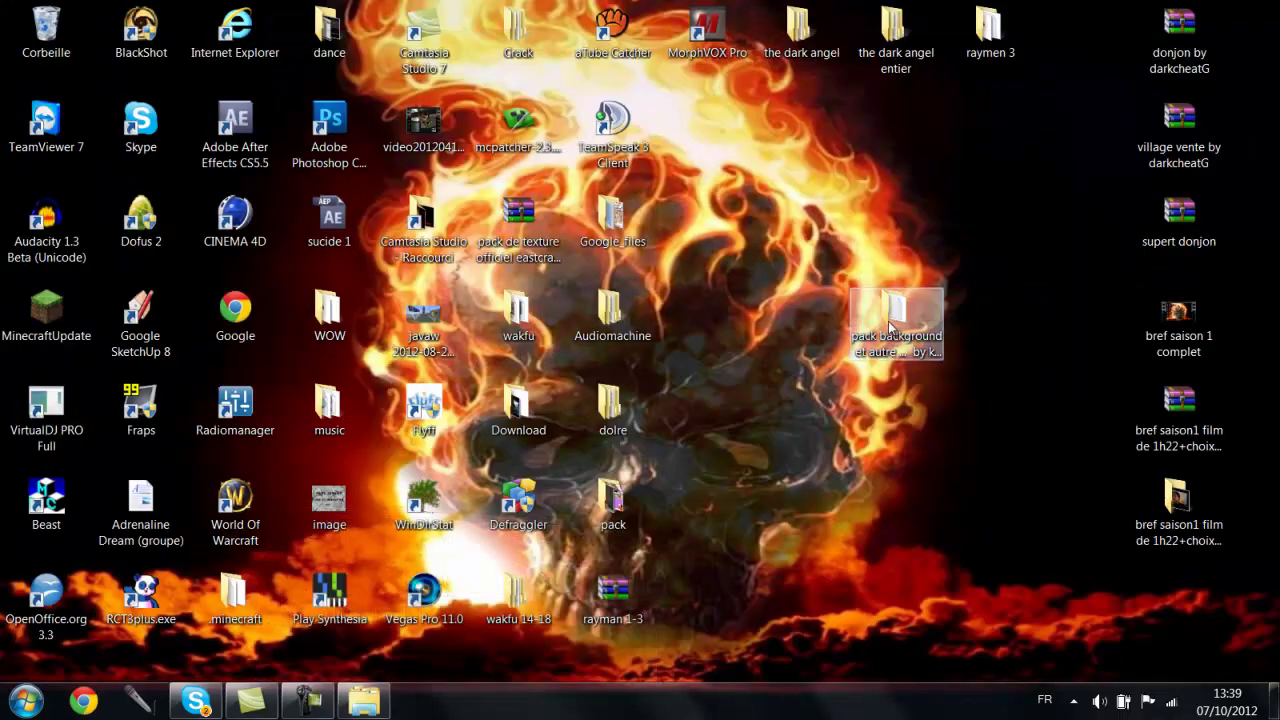
click(615, 577)
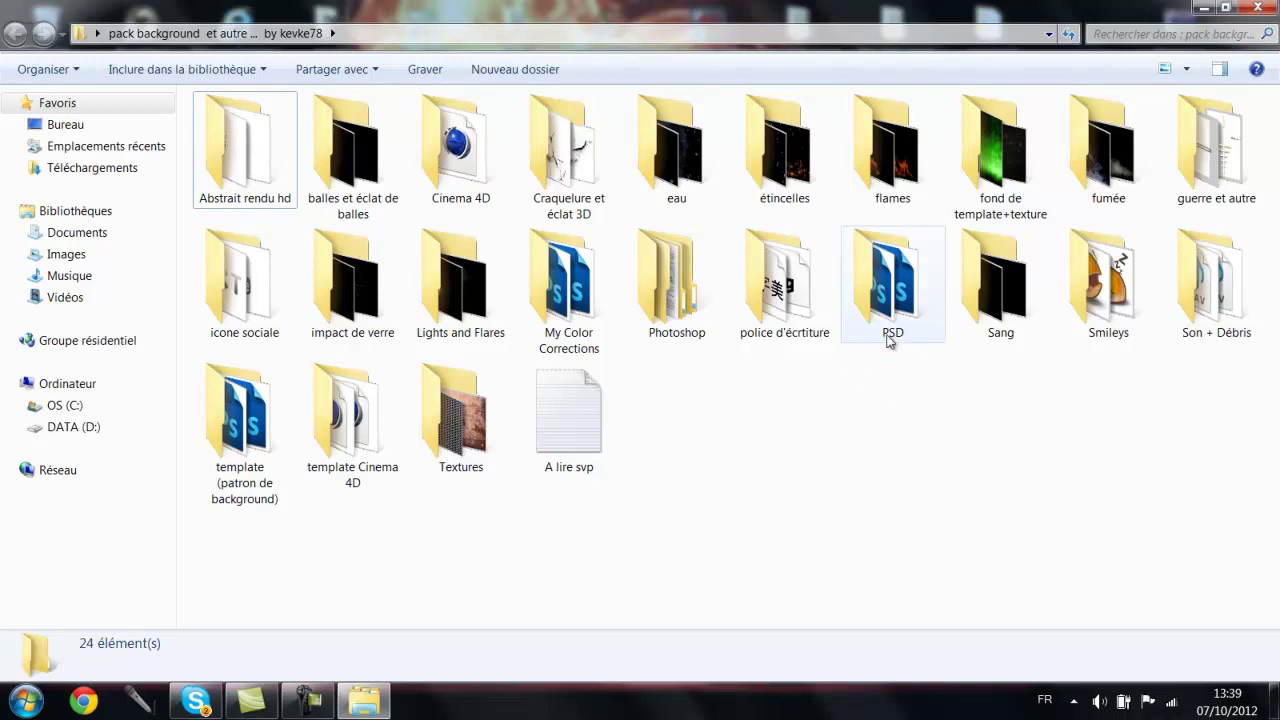
double_click(449, 320)
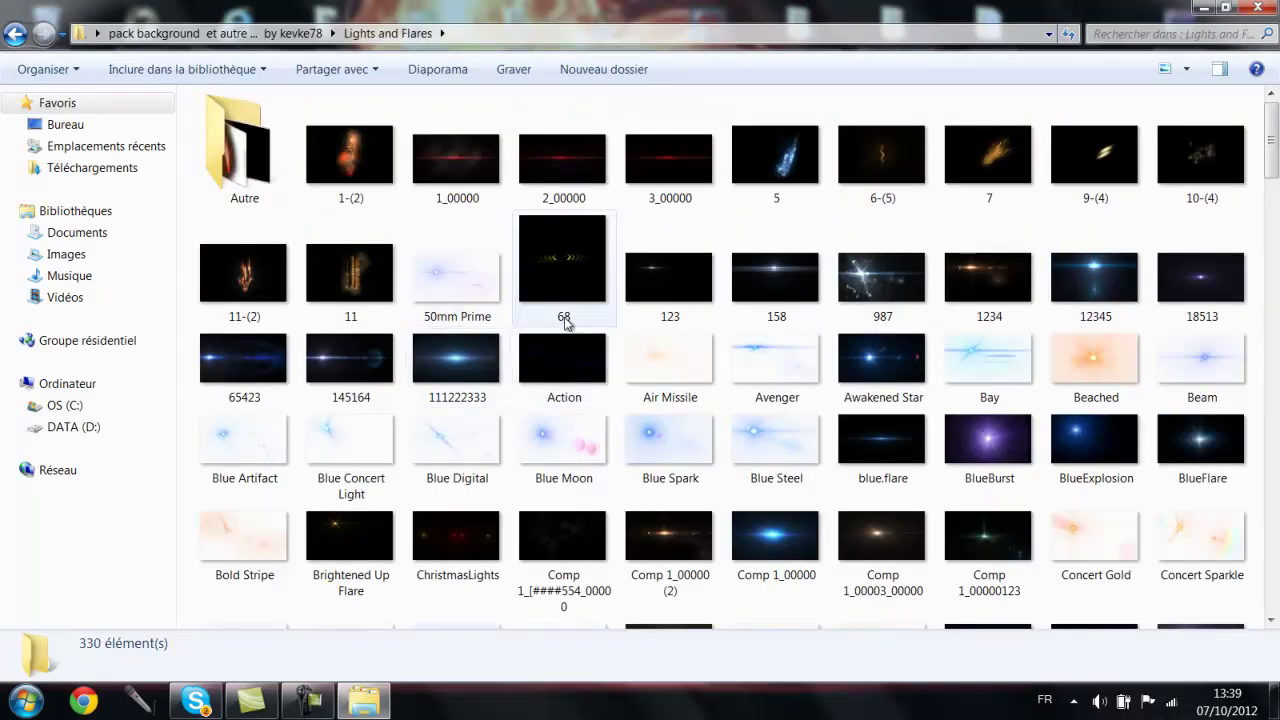
scroll(585, 311, down, 3)
scroll(585, 311, down, 4)
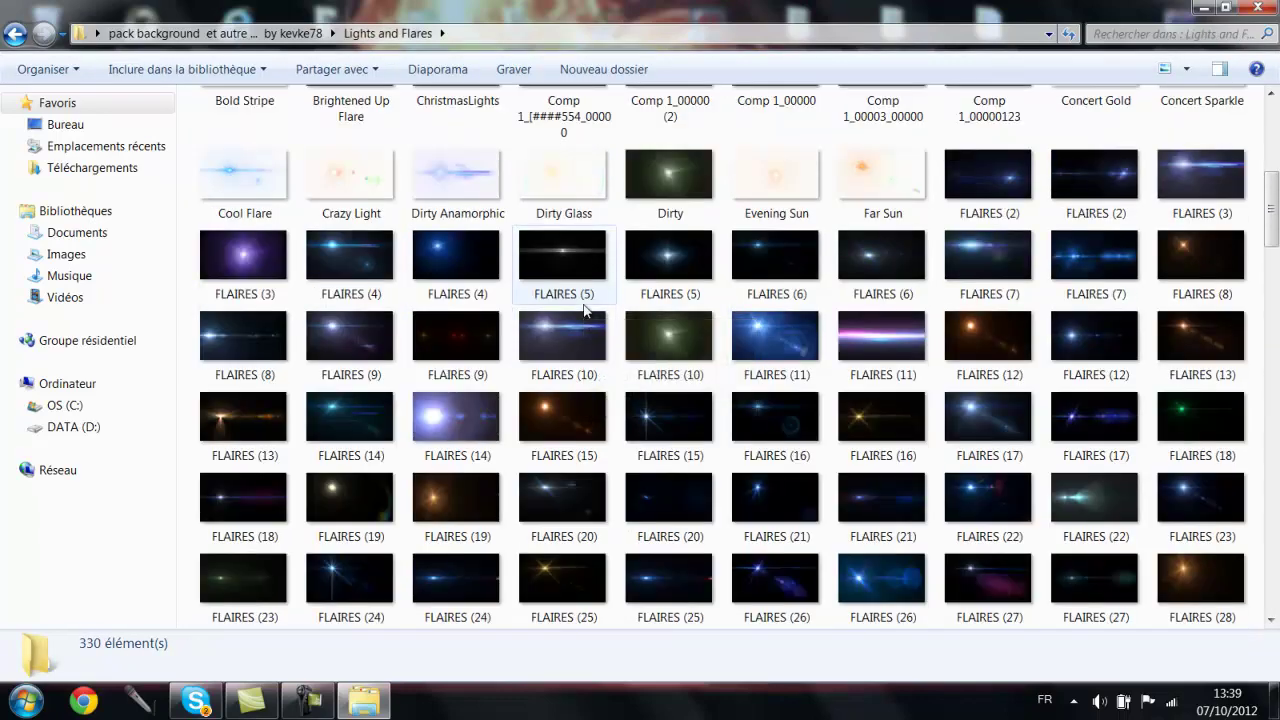
scroll(585, 311, down, 5)
scroll(585, 311, down, 4)
scroll(585, 311, down, 3)
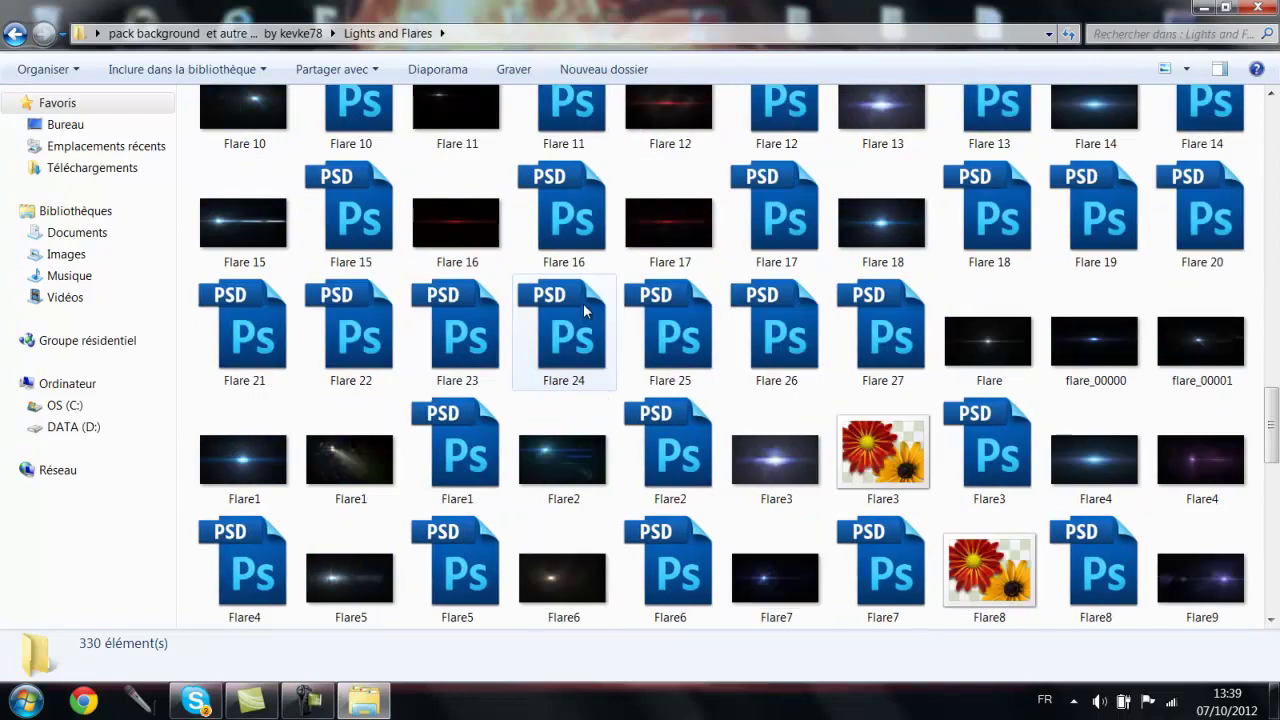
scroll(585, 311, down, 3)
scroll(585, 311, down, 2)
scroll(588, 312, down, 3)
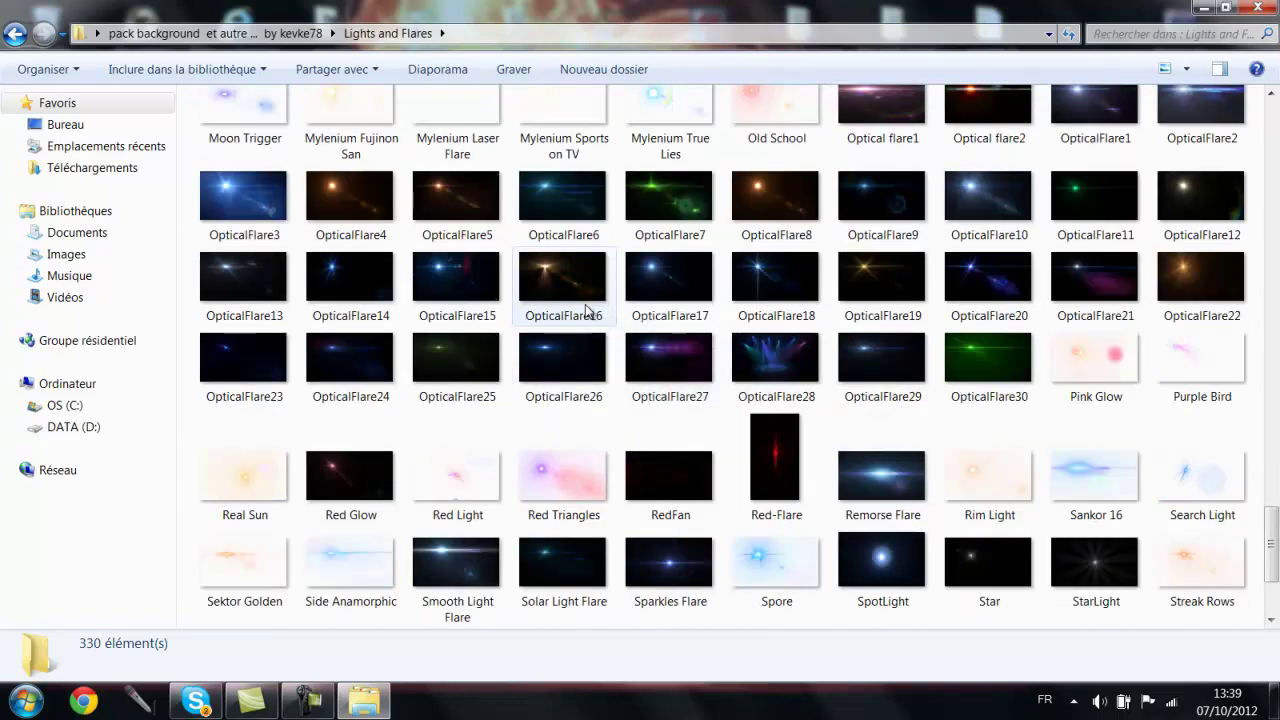
scroll(588, 312, down, 1)
key(BackSpace)
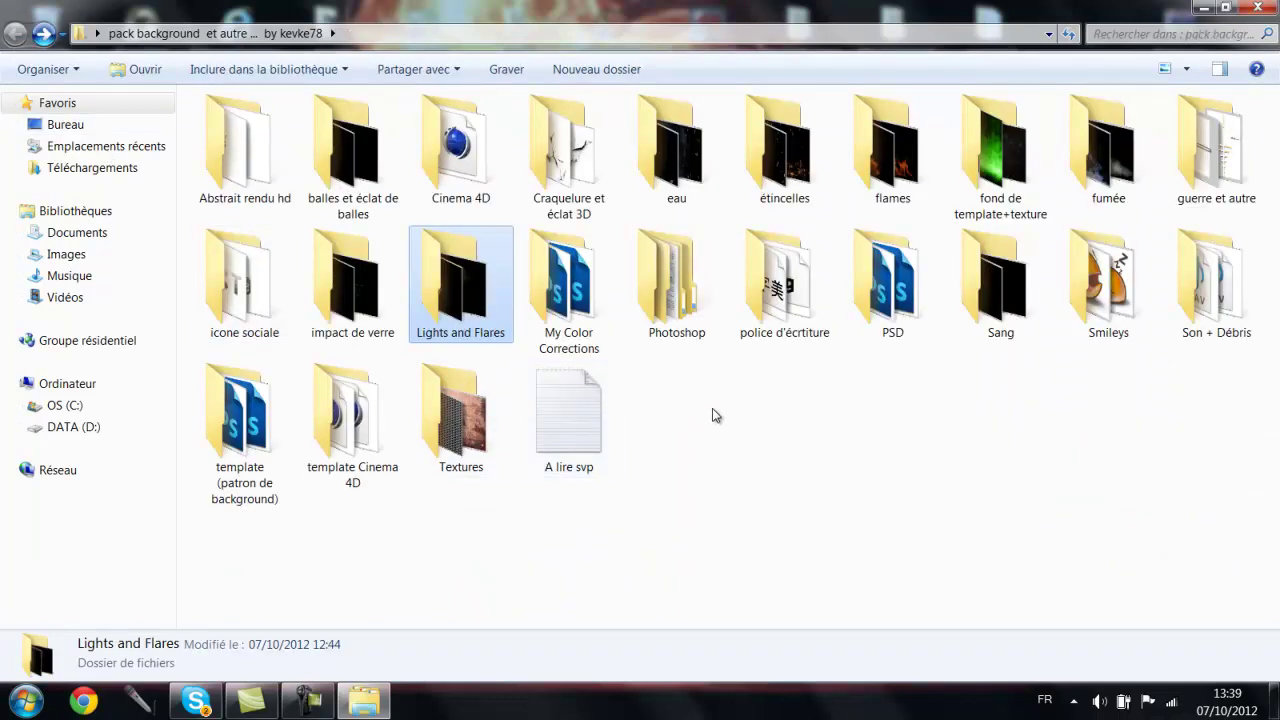
double_click(352, 155)
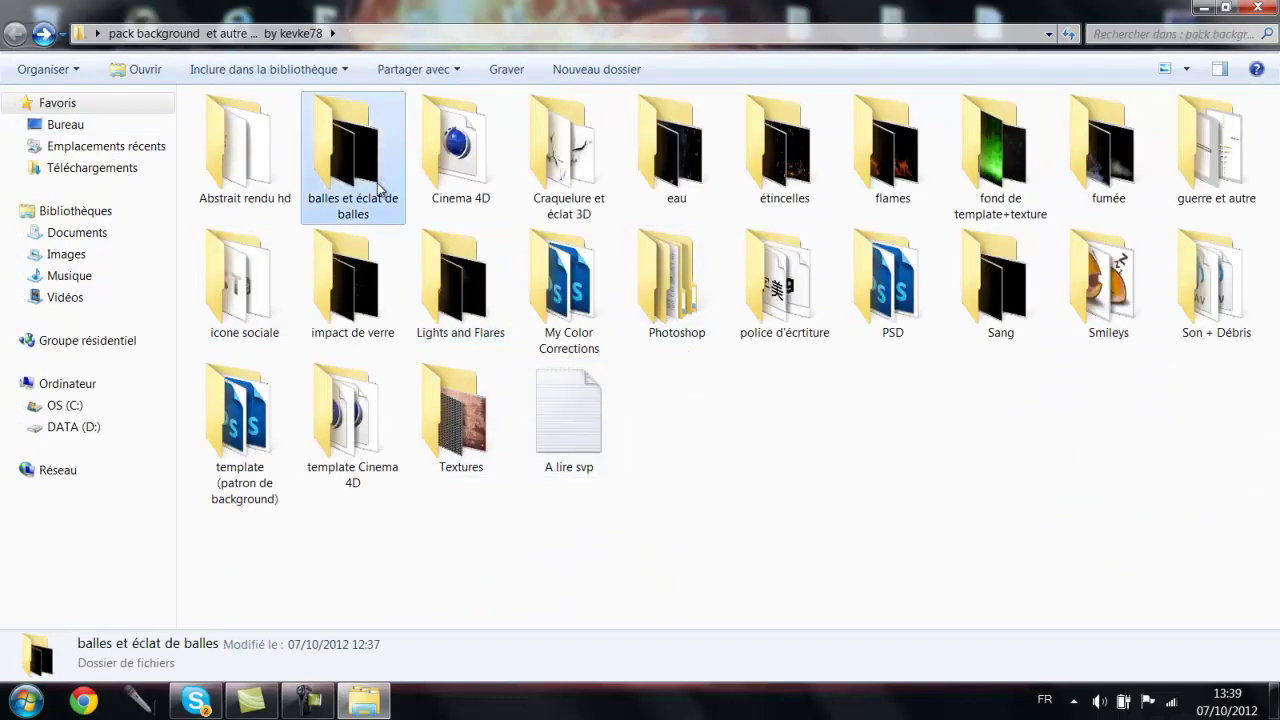
click(12, 36)
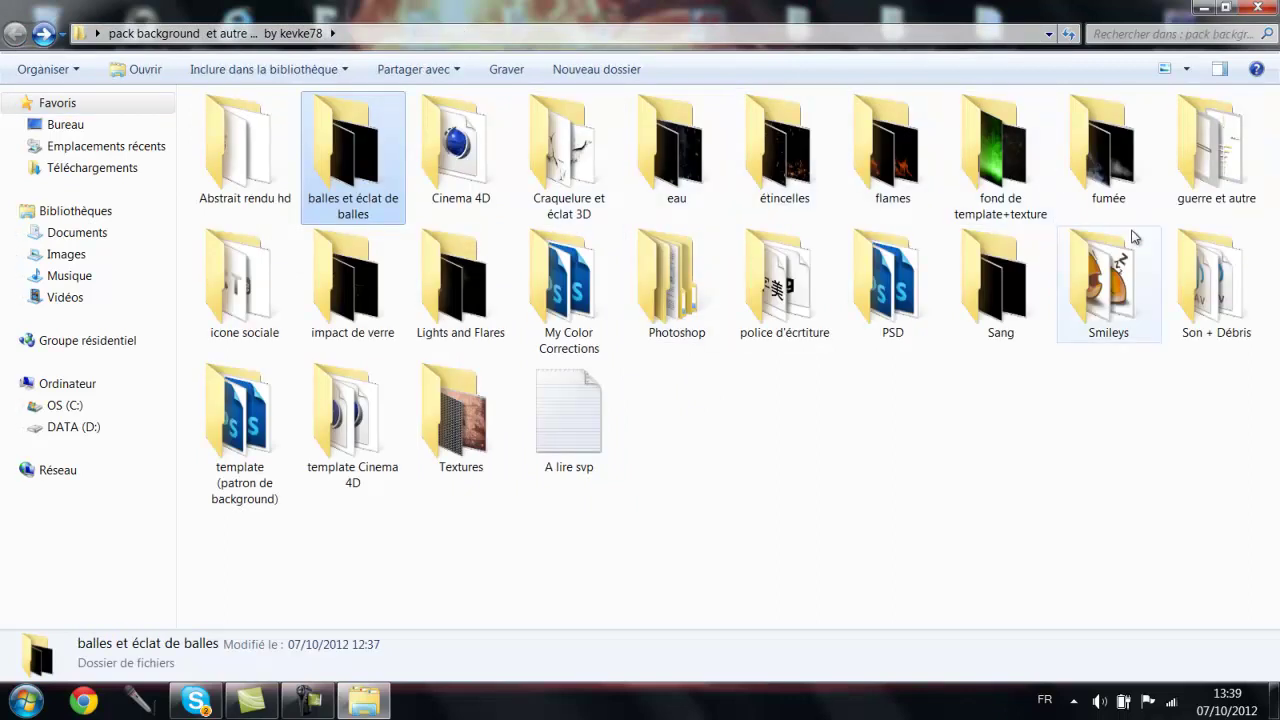
double_click(1184, 181)
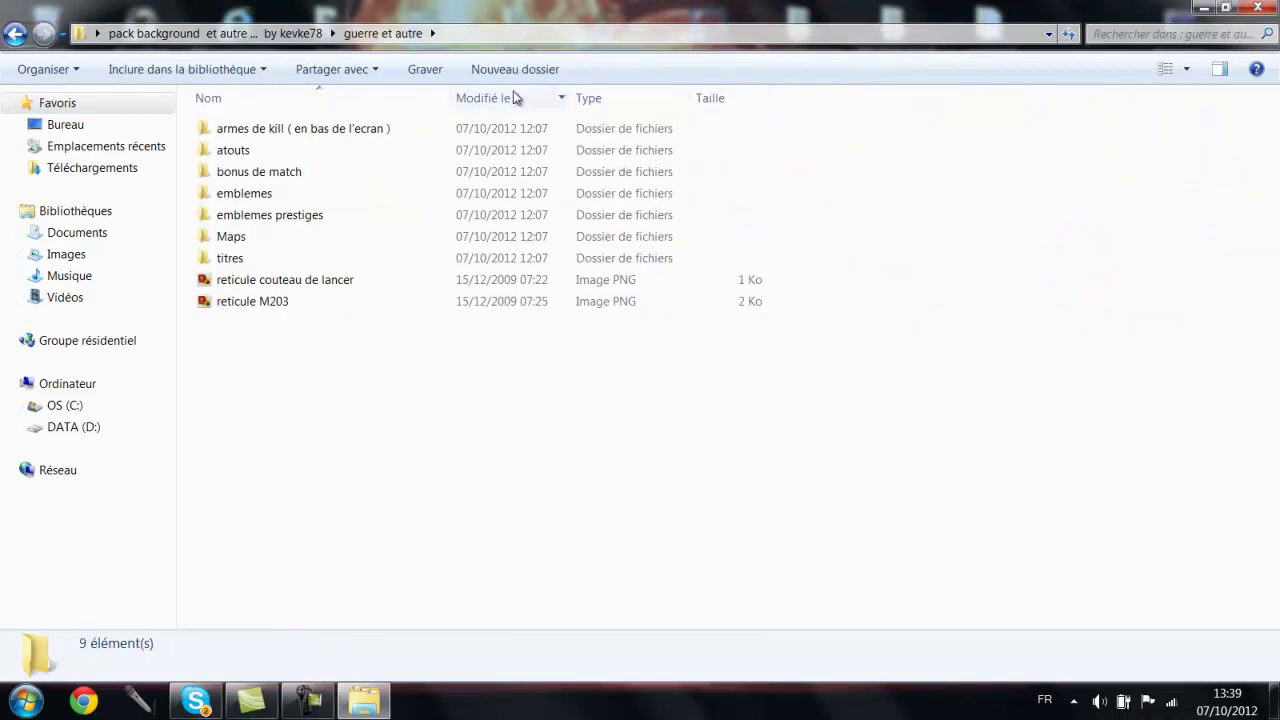
double_click(308, 135)
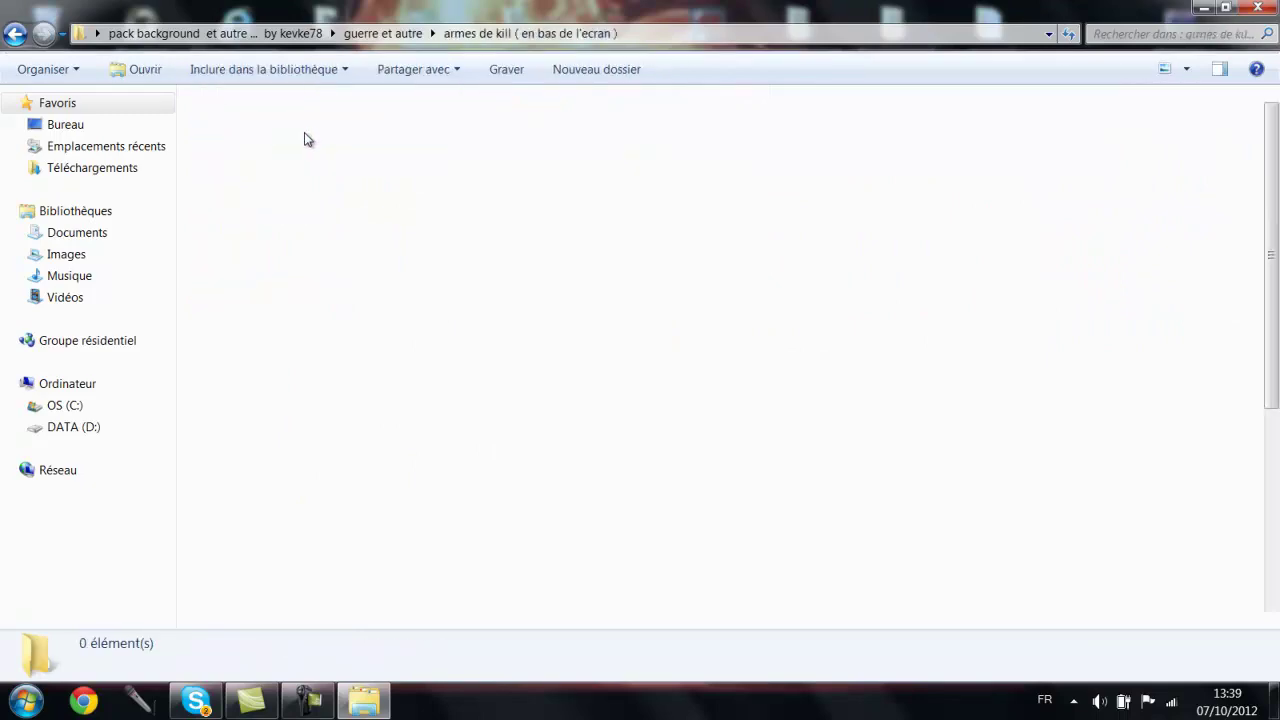
scroll(458, 265, down, 3)
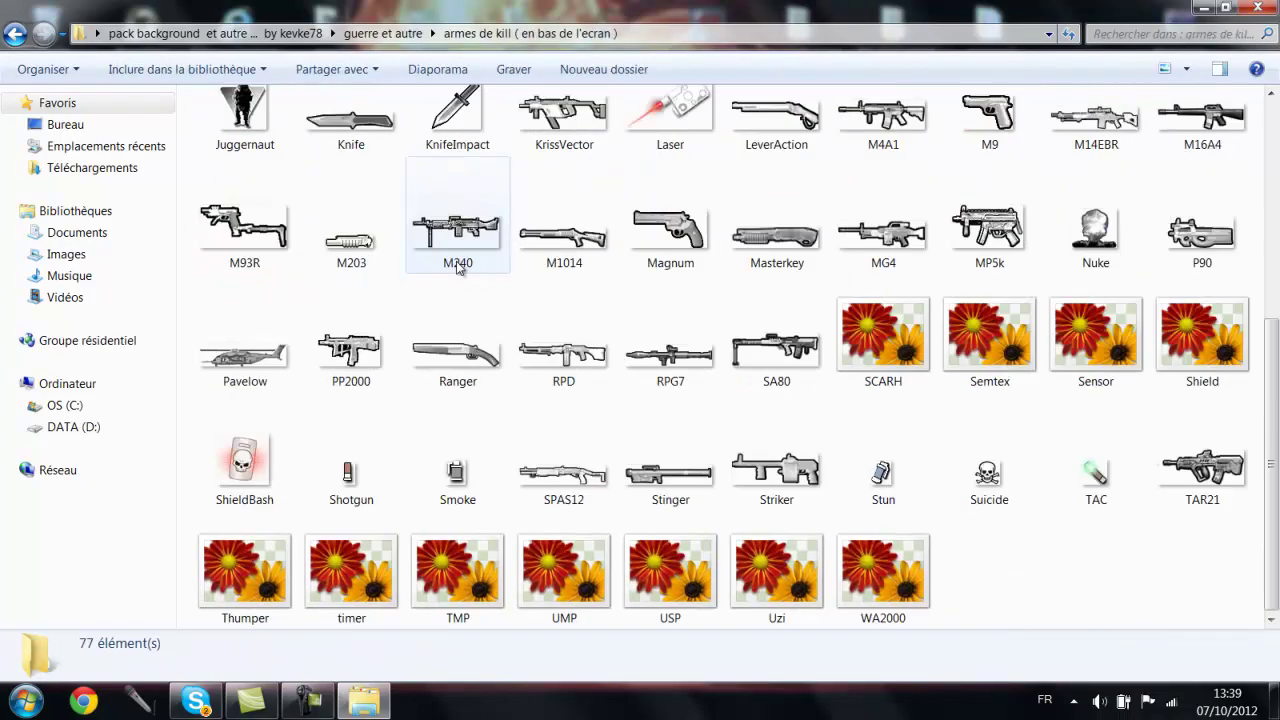
click(14, 34)
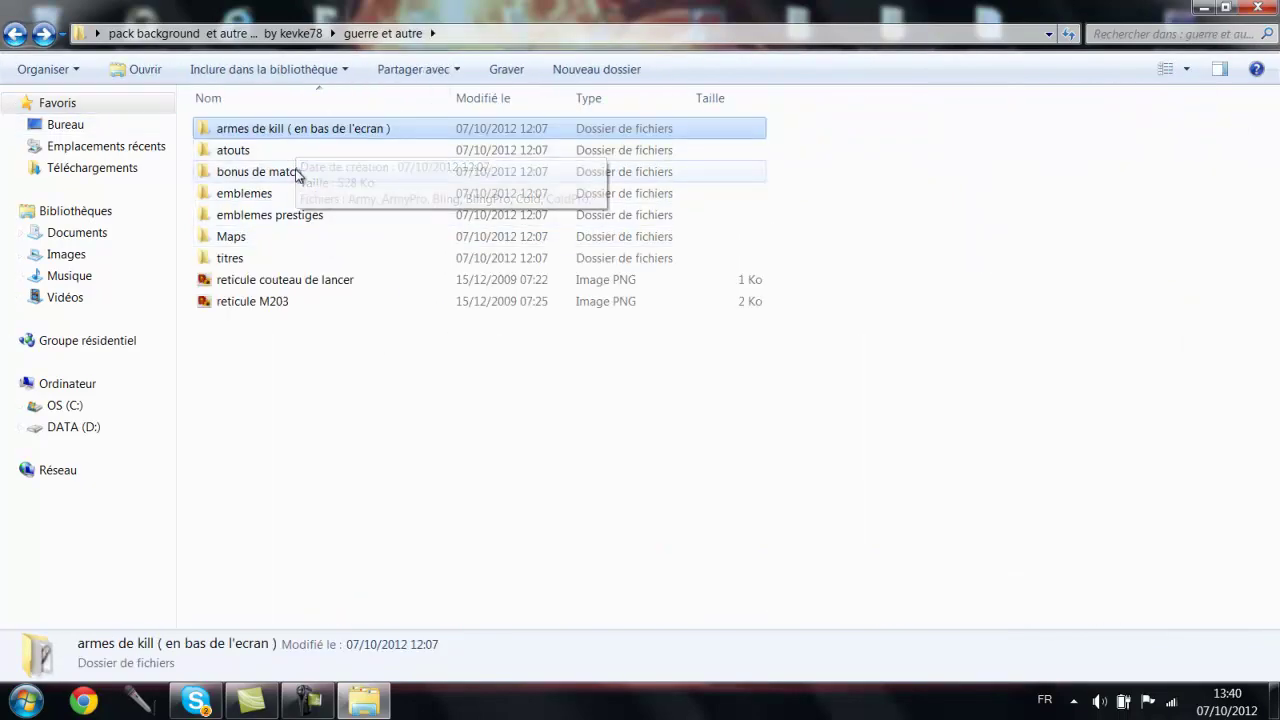
double_click(297, 174)
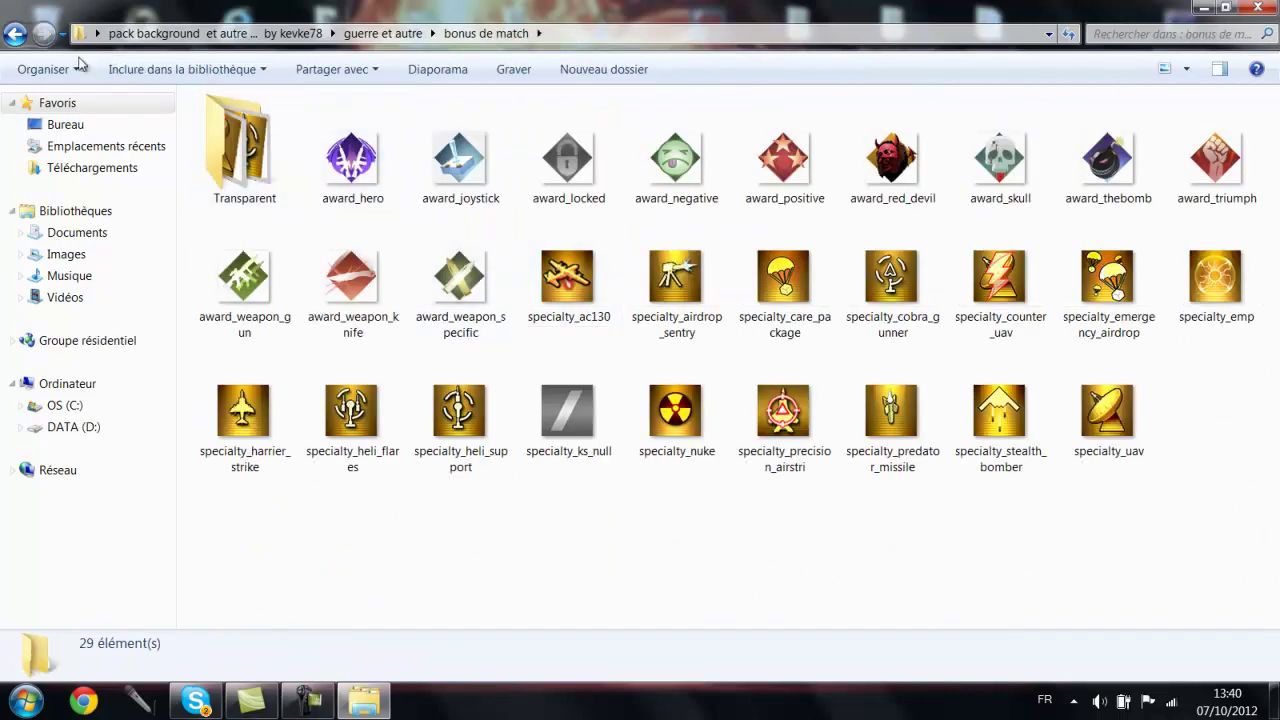
click(14, 34)
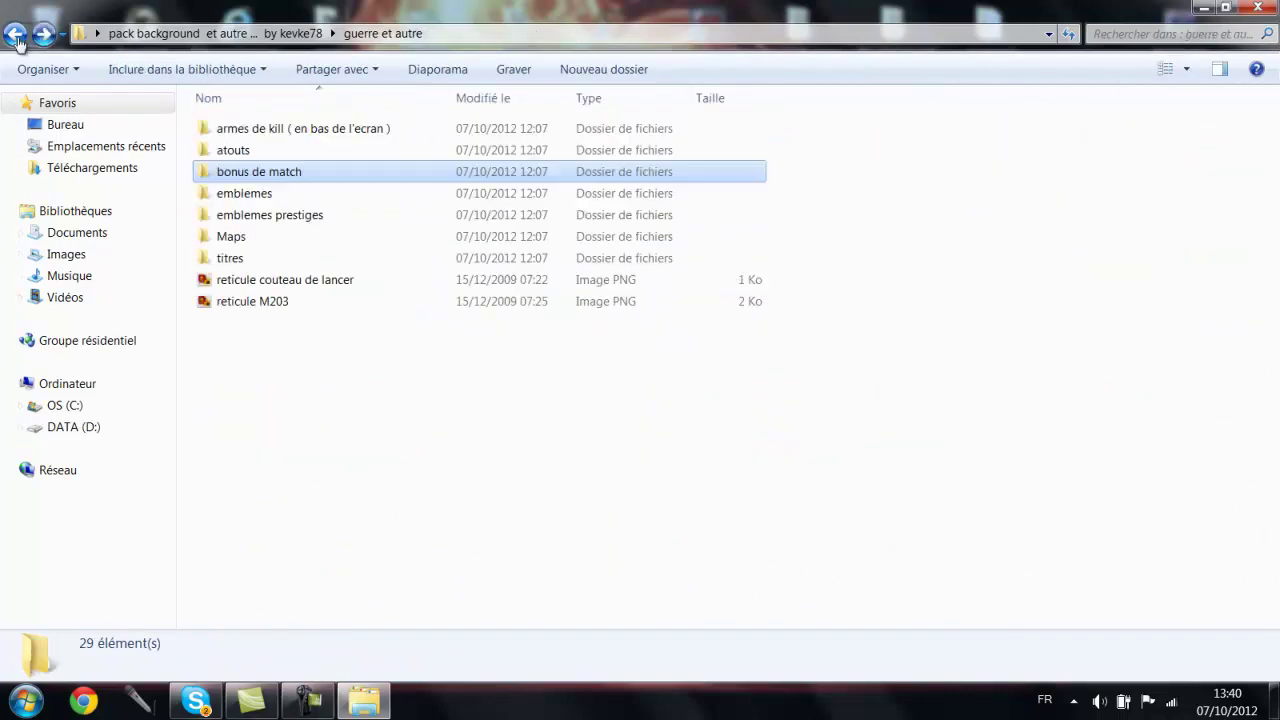
click(249, 241)
double_click(247, 238)
double_click(223, 132)
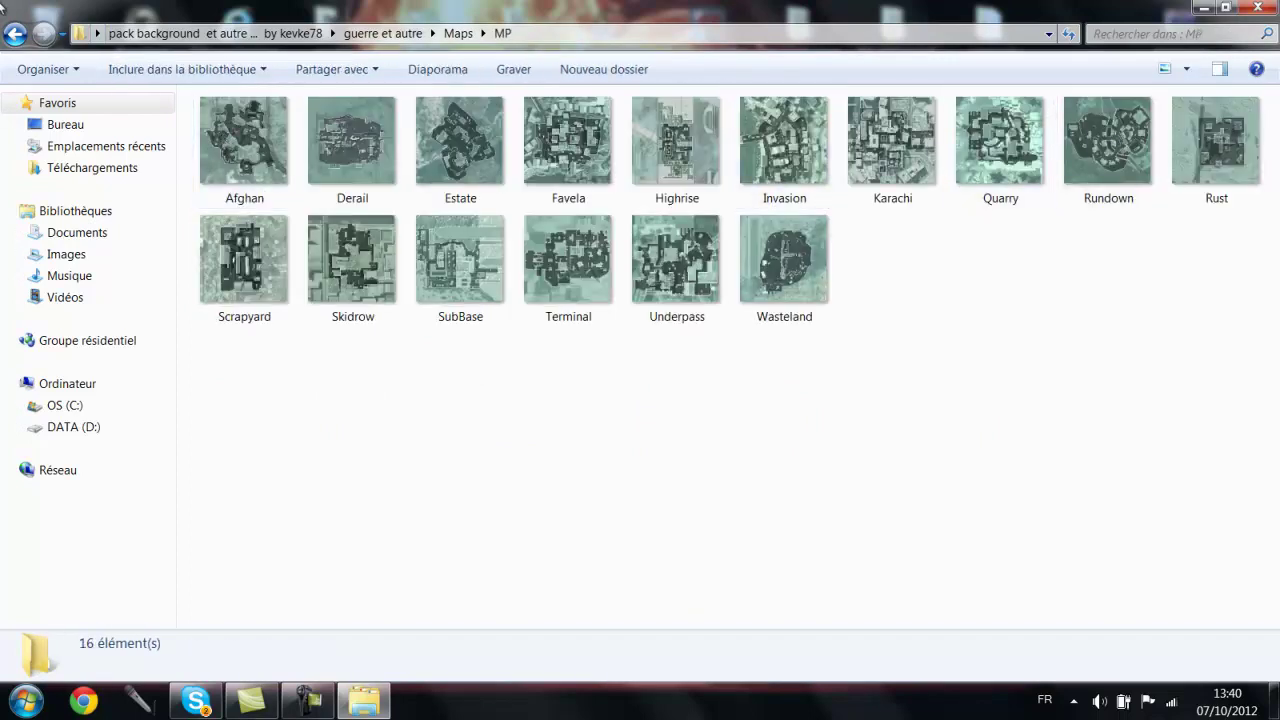
click(14, 34)
click(14, 34)
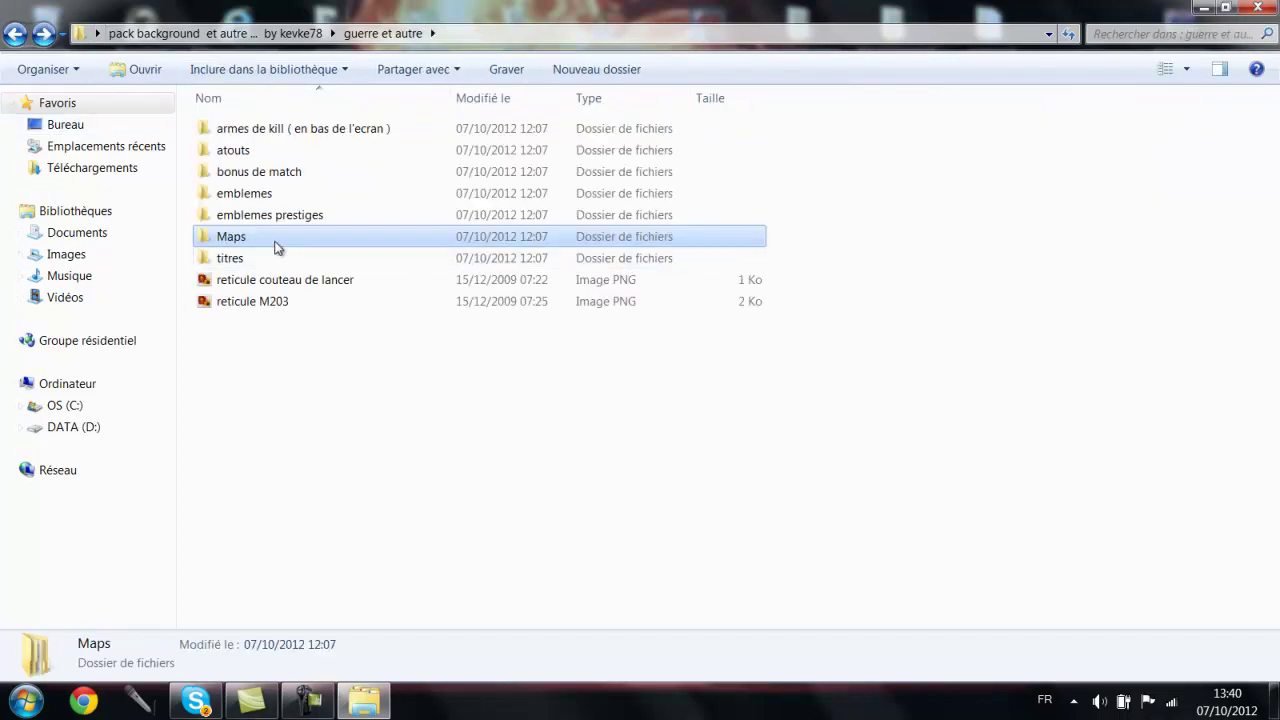
double_click(285, 197)
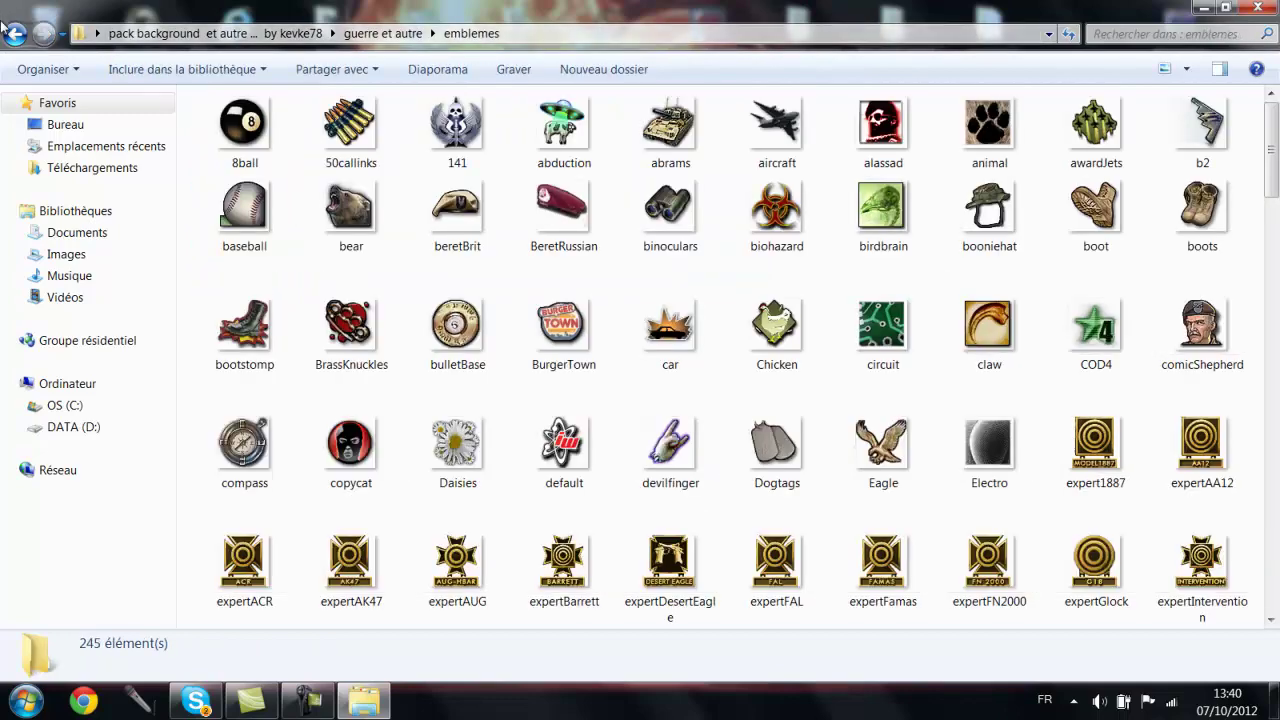
click(13, 35)
click(13, 35)
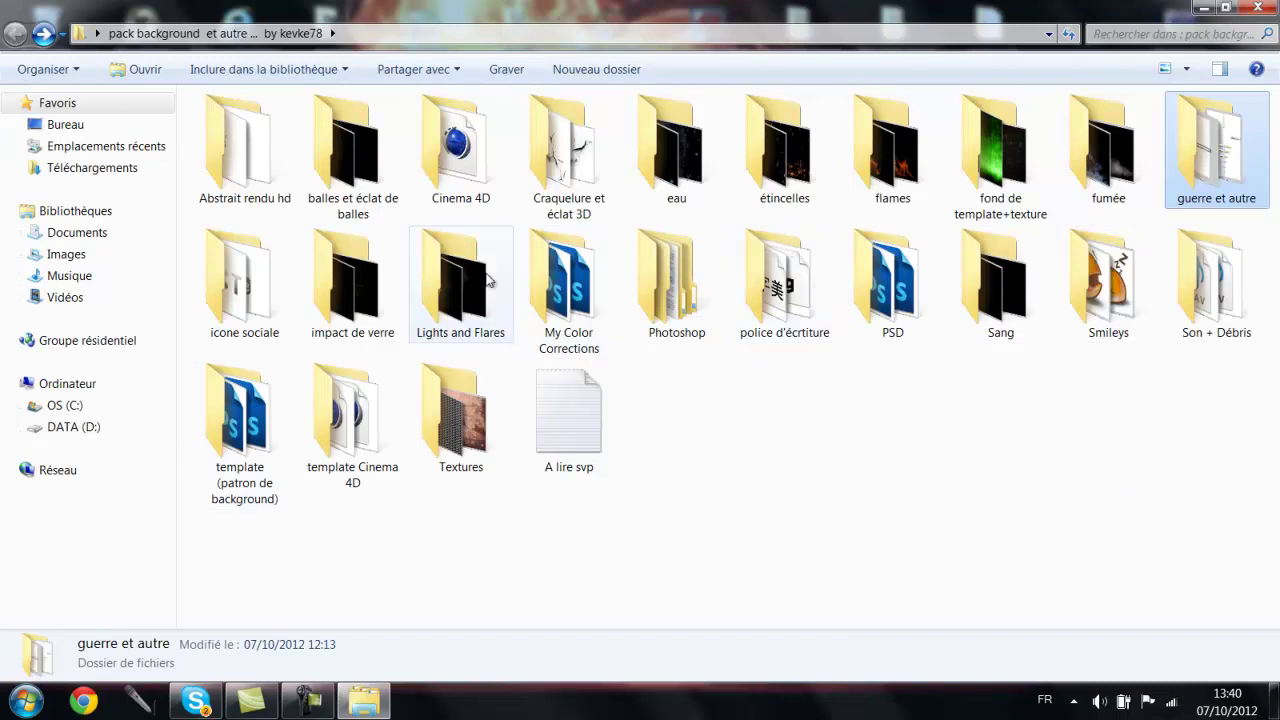
Browse the Icons 1 and Icons 2 sets in icone sociale's 'icone 3D HD et autre' folder
double_click(251, 311)
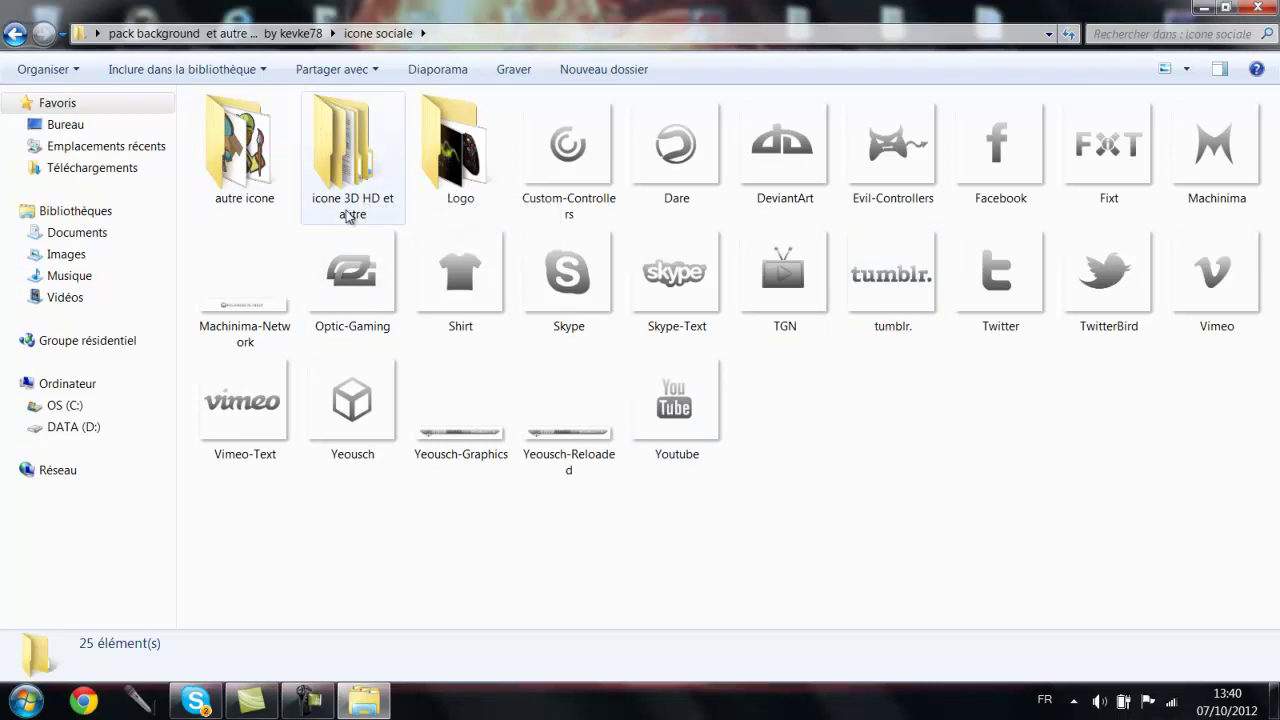
double_click(364, 150)
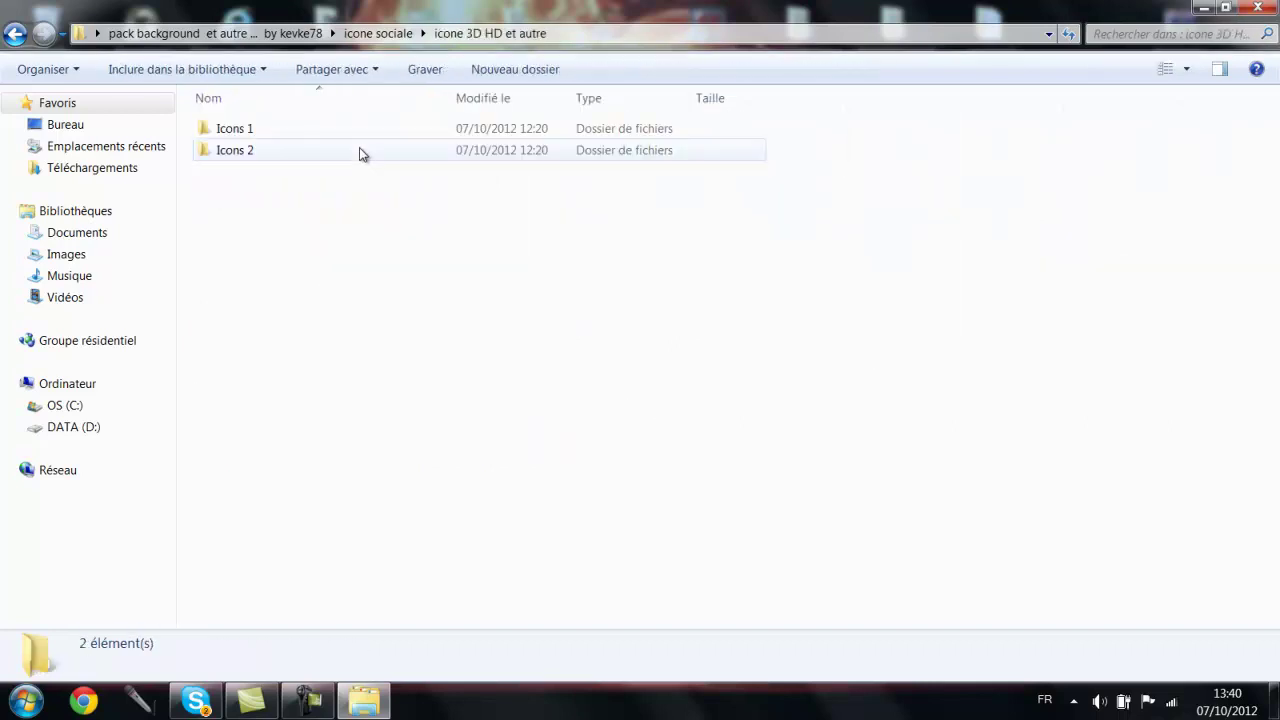
double_click(300, 130)
click(13, 38)
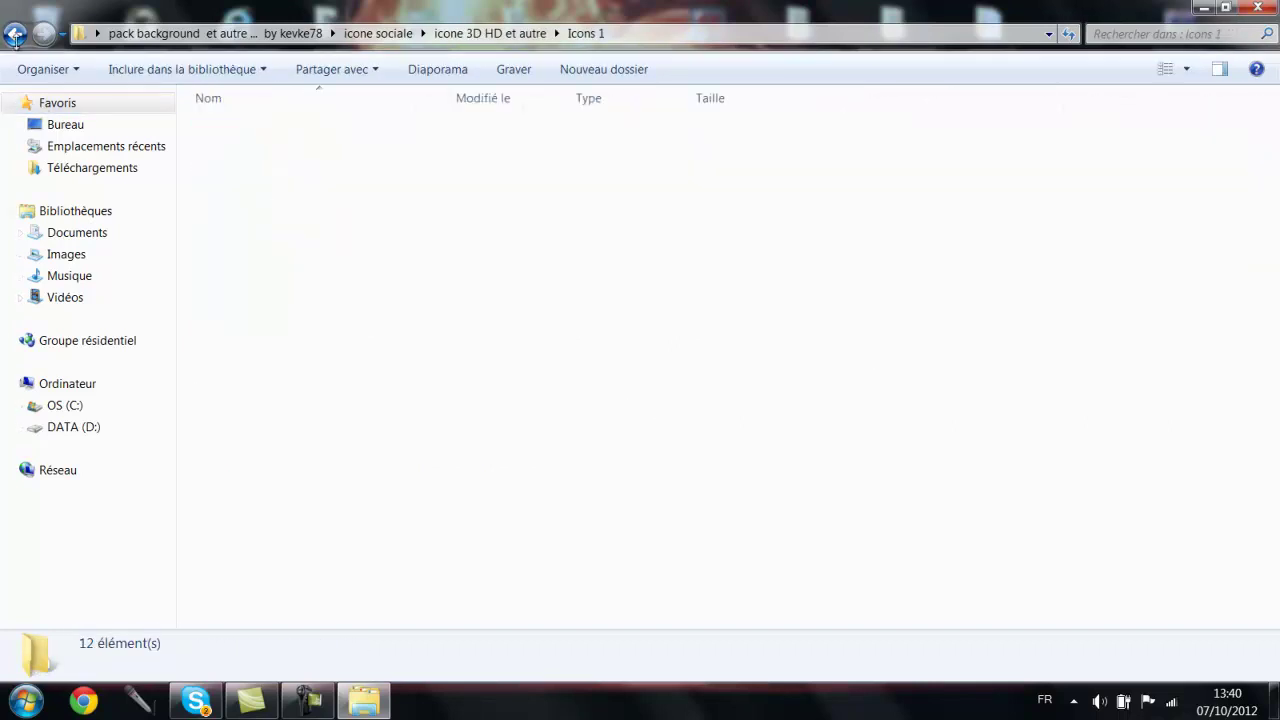
double_click(289, 151)
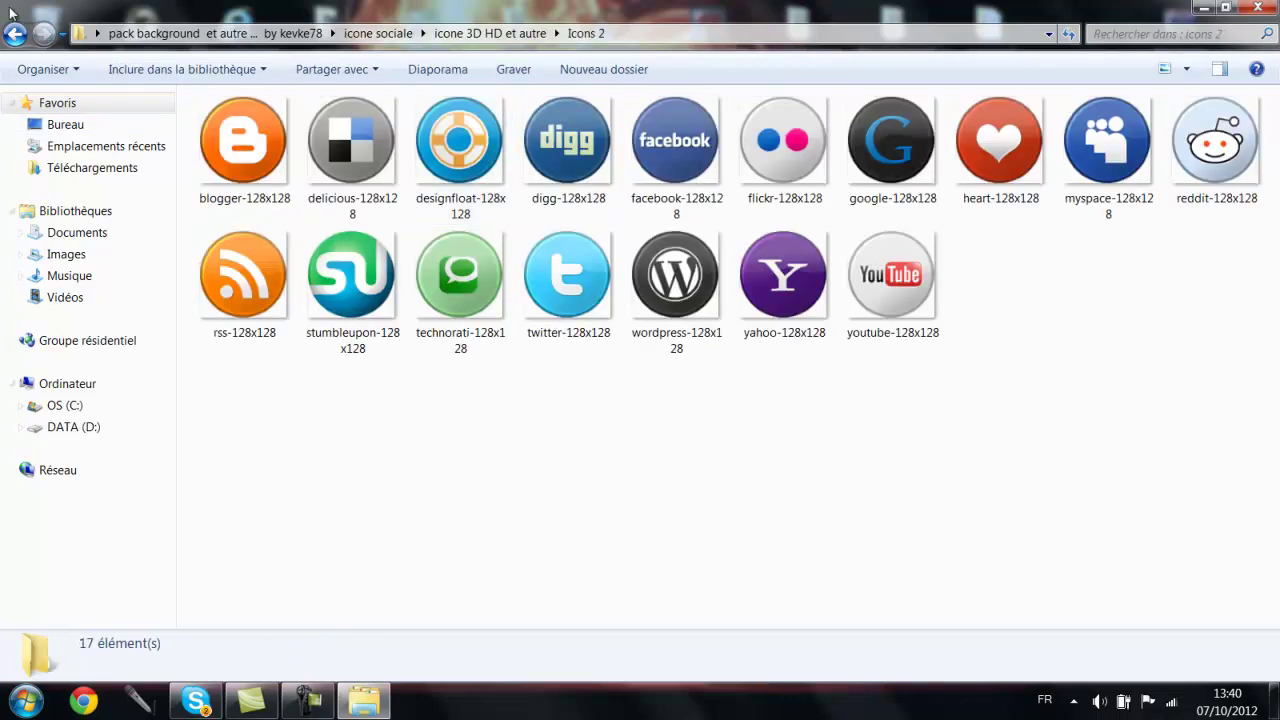
click(14, 34)
click(14, 34)
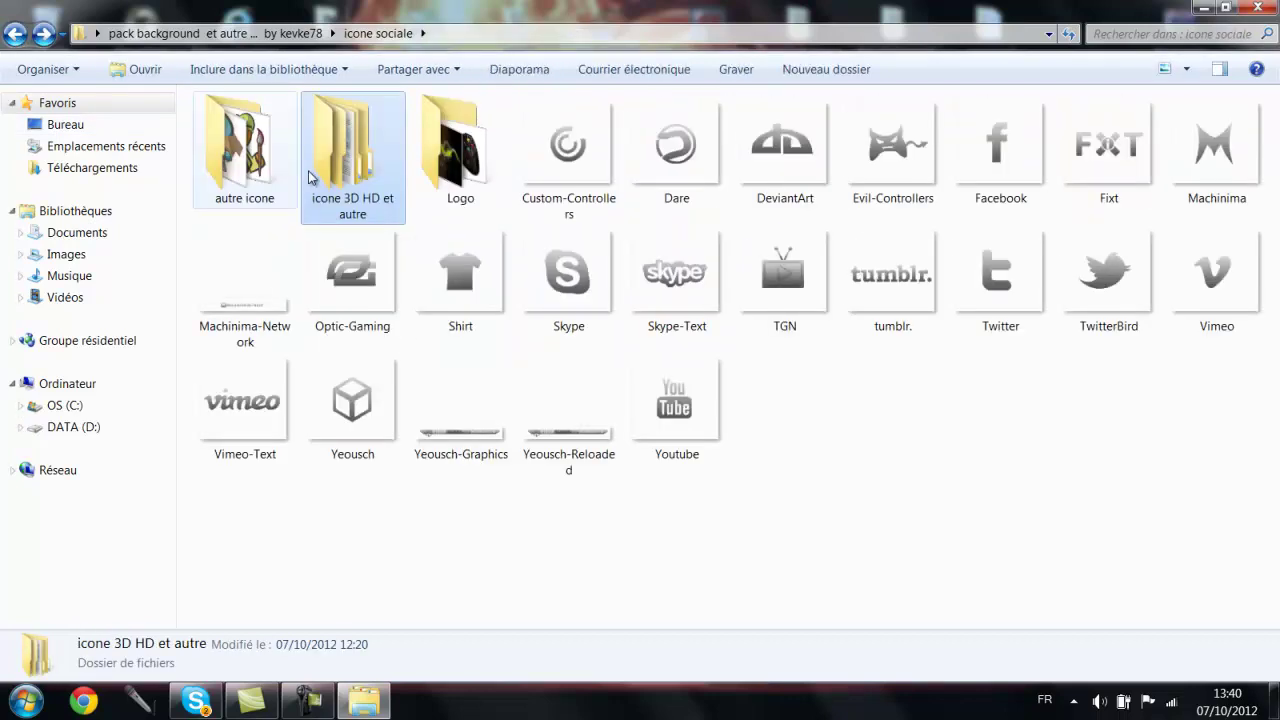
Look through the Logo and autre icone folders, then return to the main pack folder
double_click(452, 192)
click(14, 38)
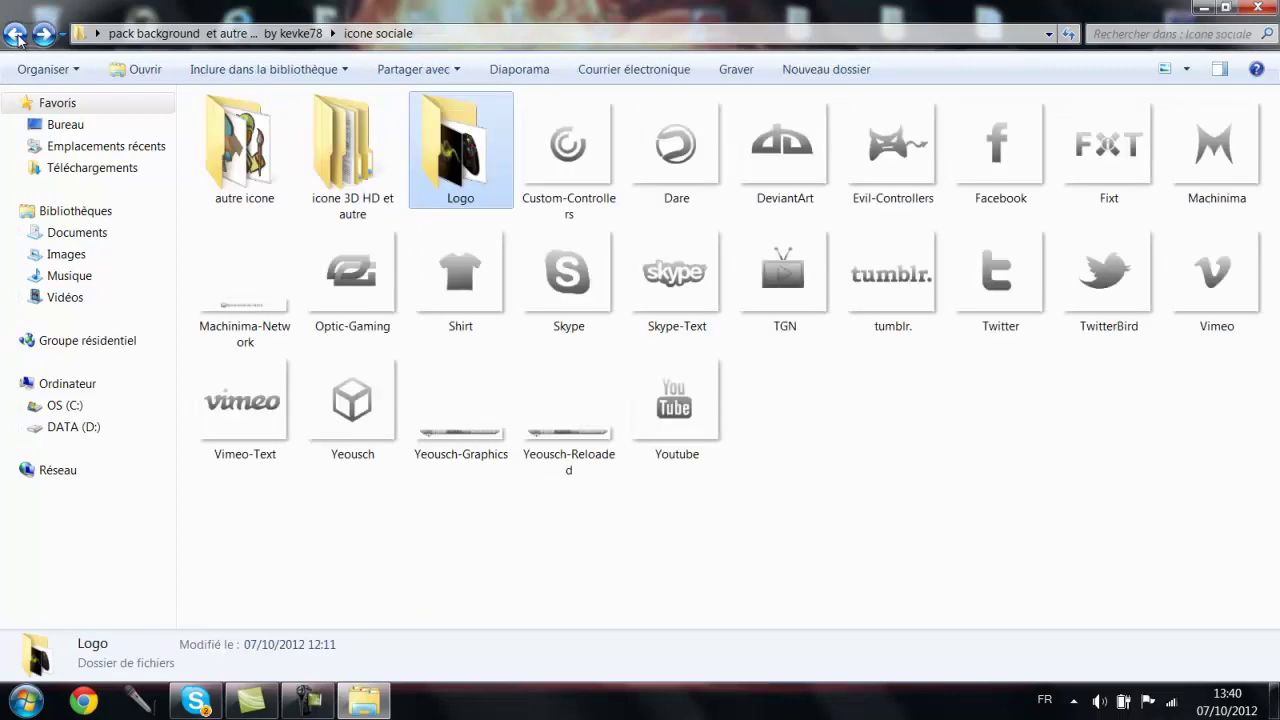
double_click(245, 145)
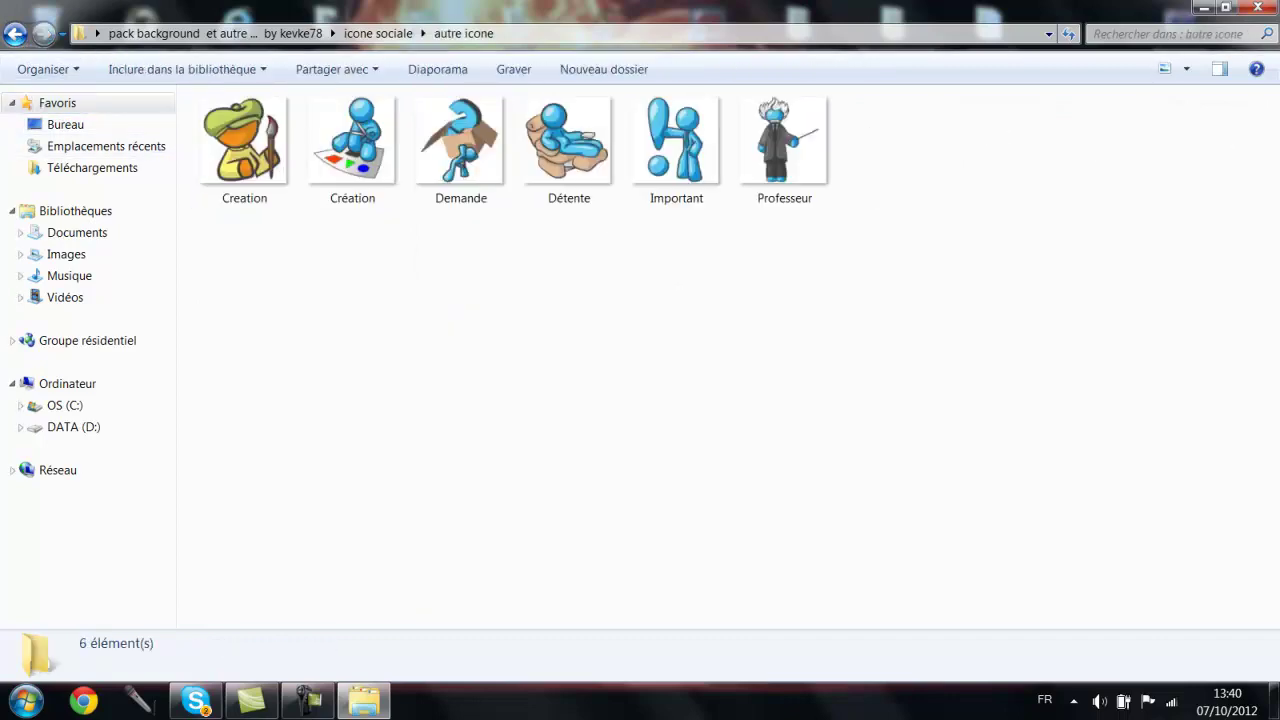
click(12, 38)
click(12, 38)
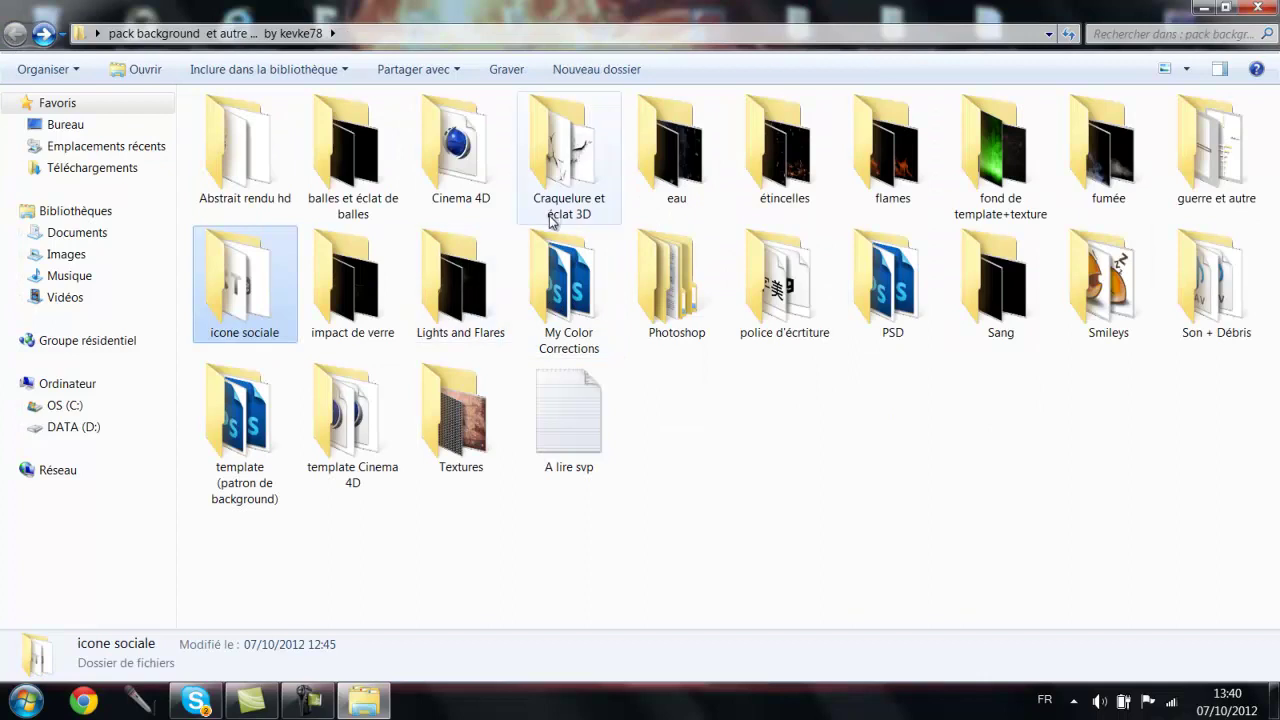
Launch 'Materials Pack' from the Cinema 4D folder, then return to the main pack folder
click(793, 513)
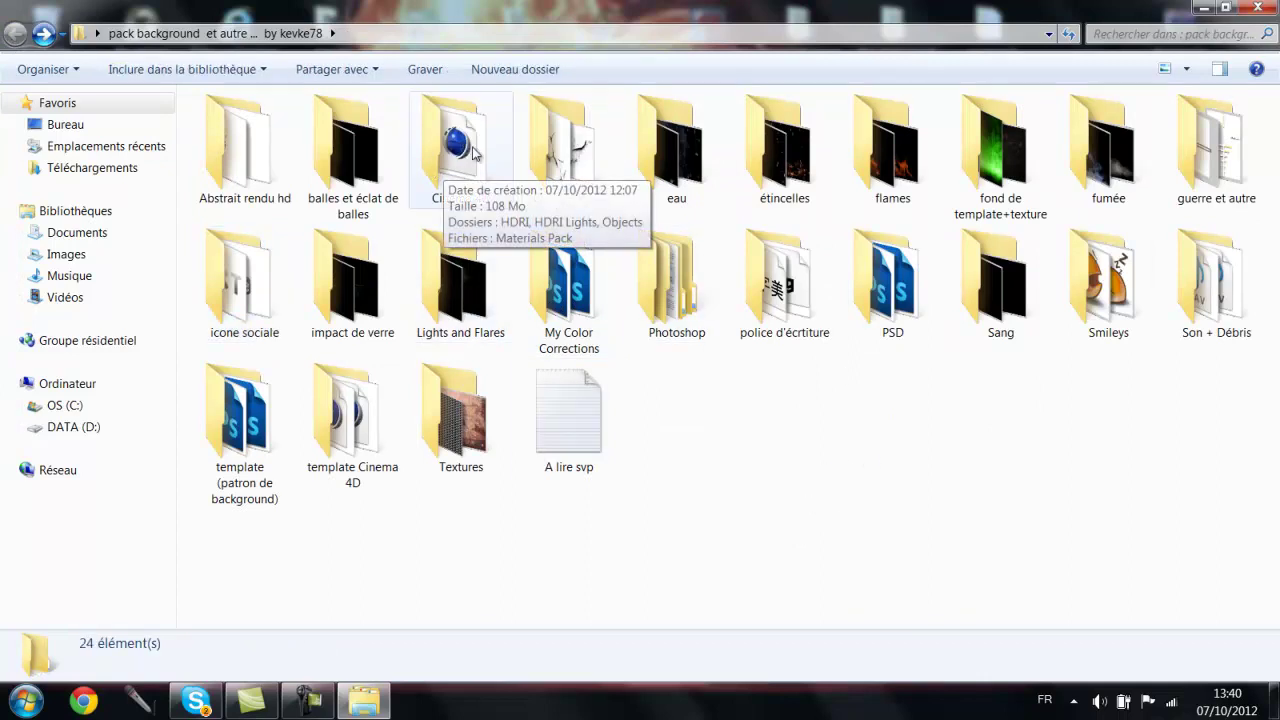
double_click(446, 172)
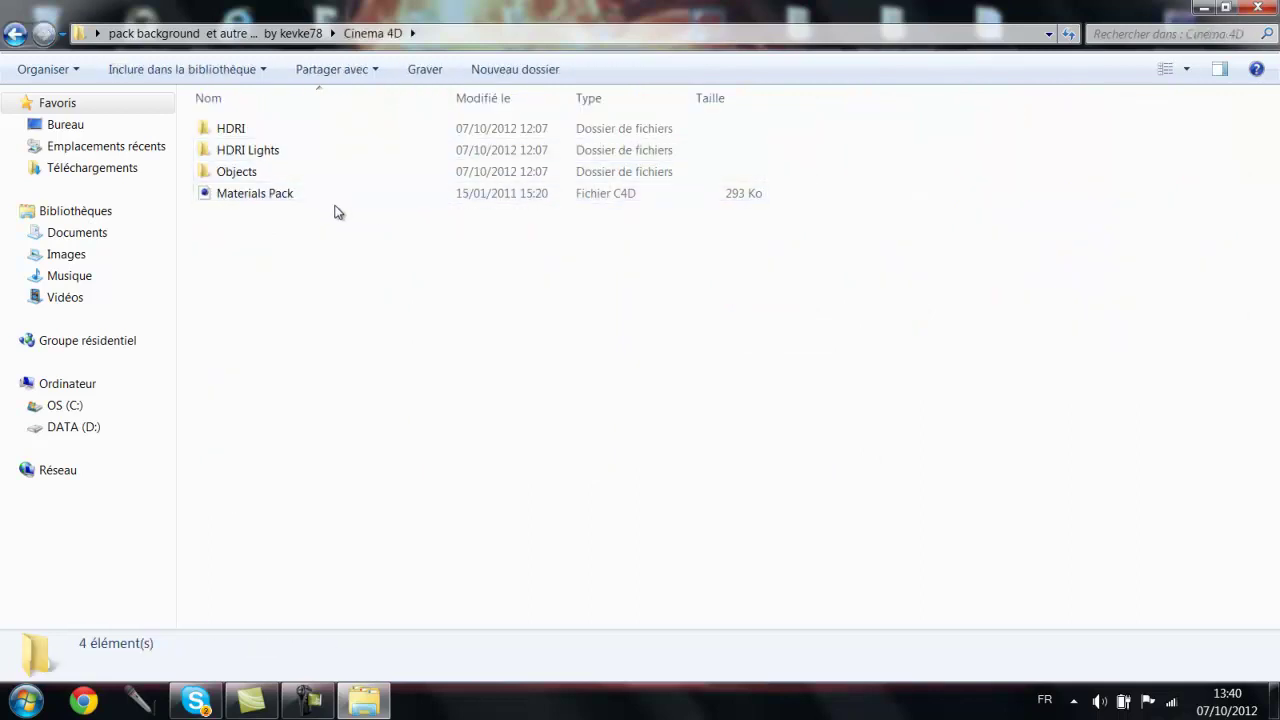
click(300, 174)
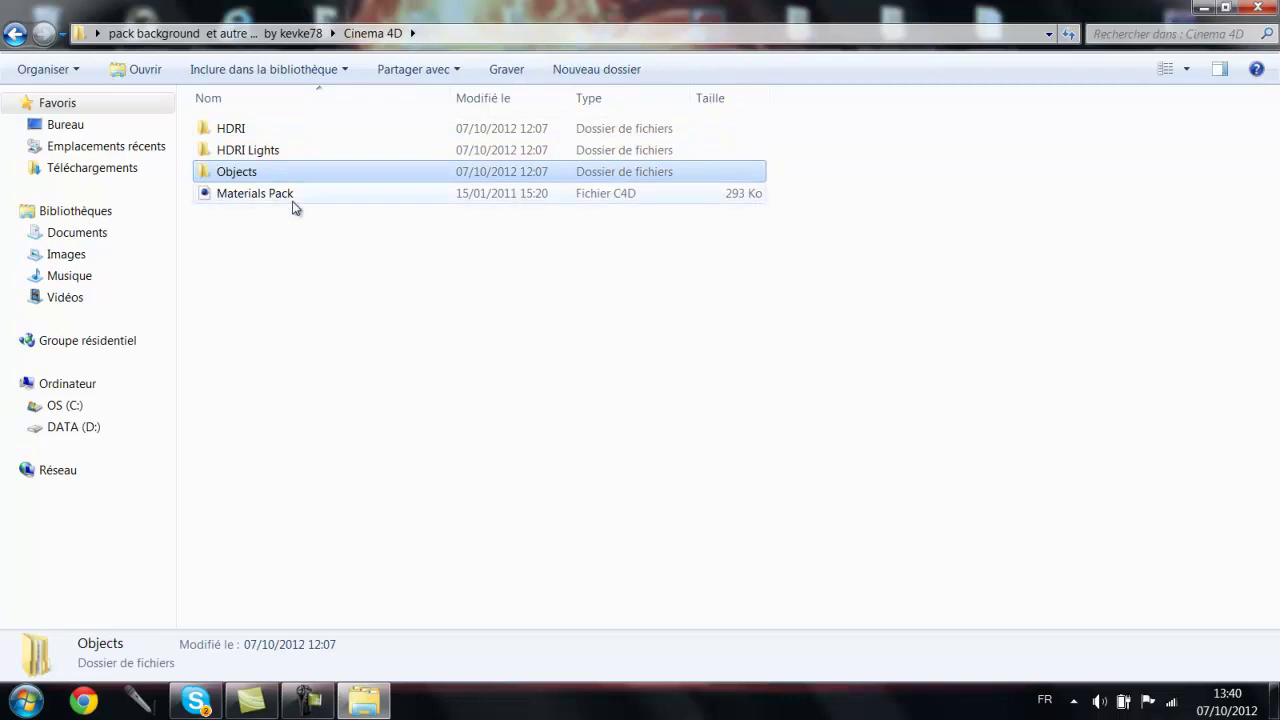
double_click(296, 194)
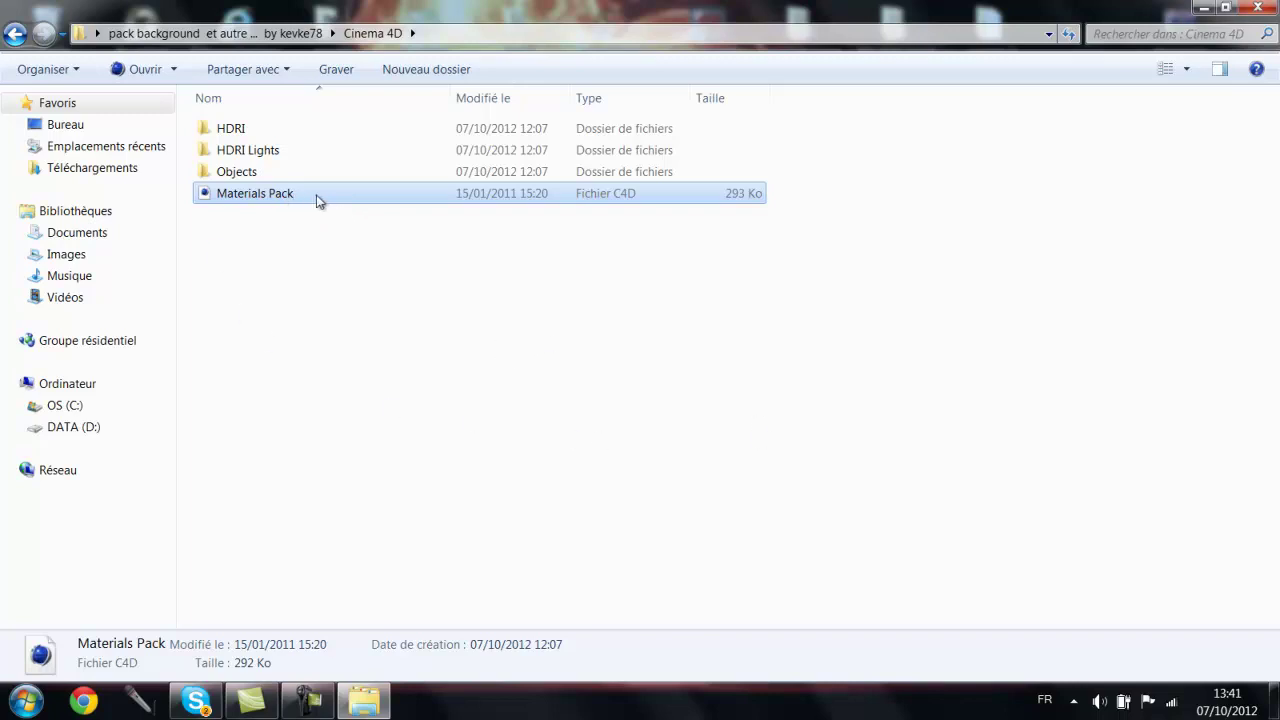
mouse_move(255, 193)
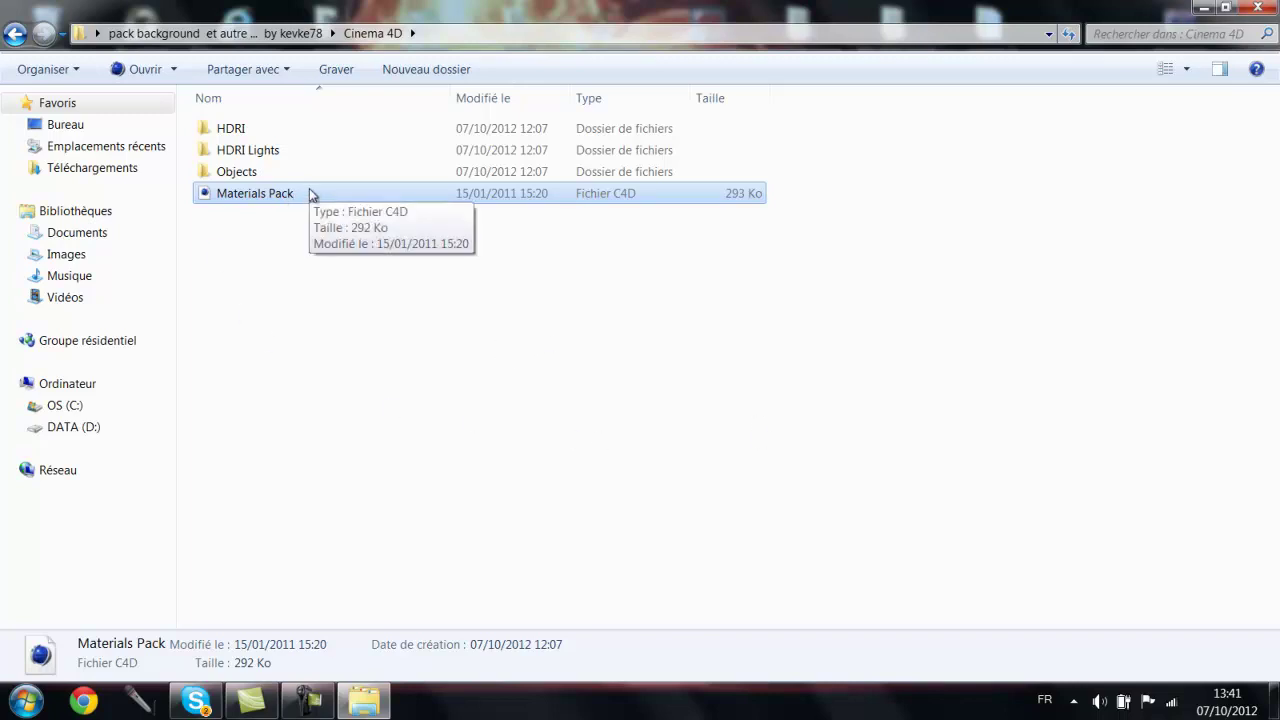
click(12, 36)
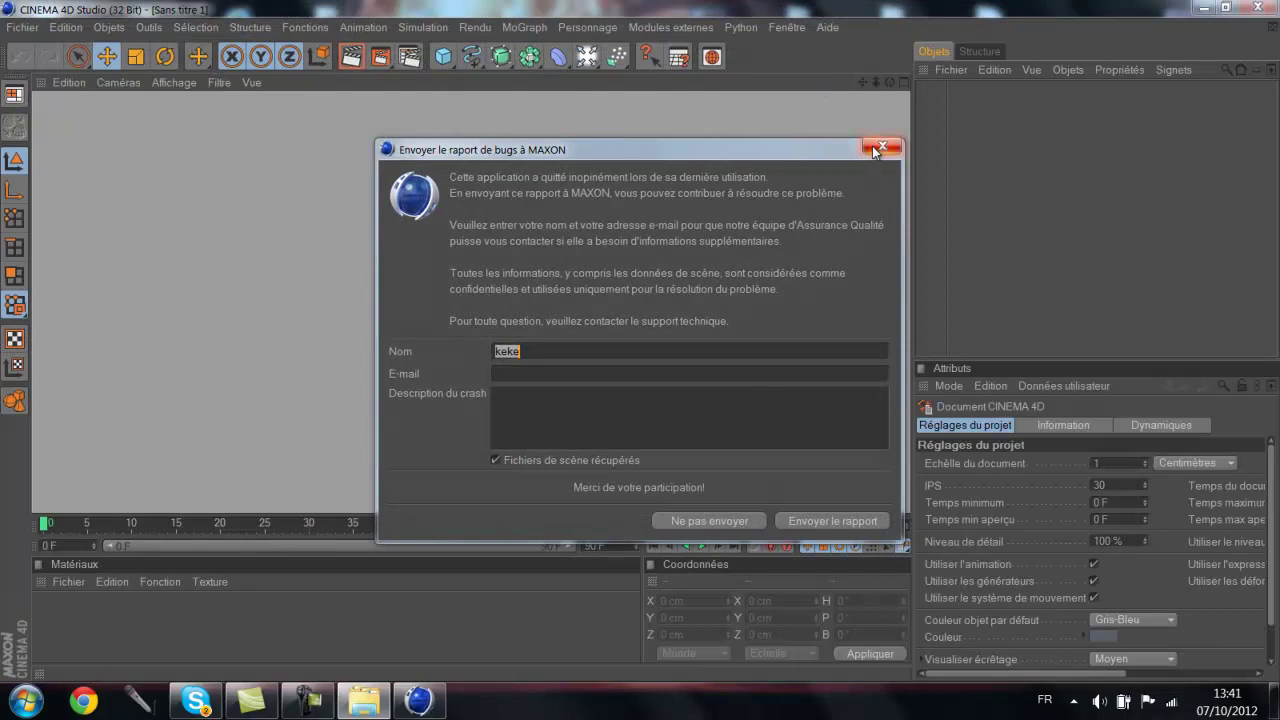
Dismiss the Cinema 4D bug report so 'Materials Pack.c4d' loads its materials
click(878, 148)
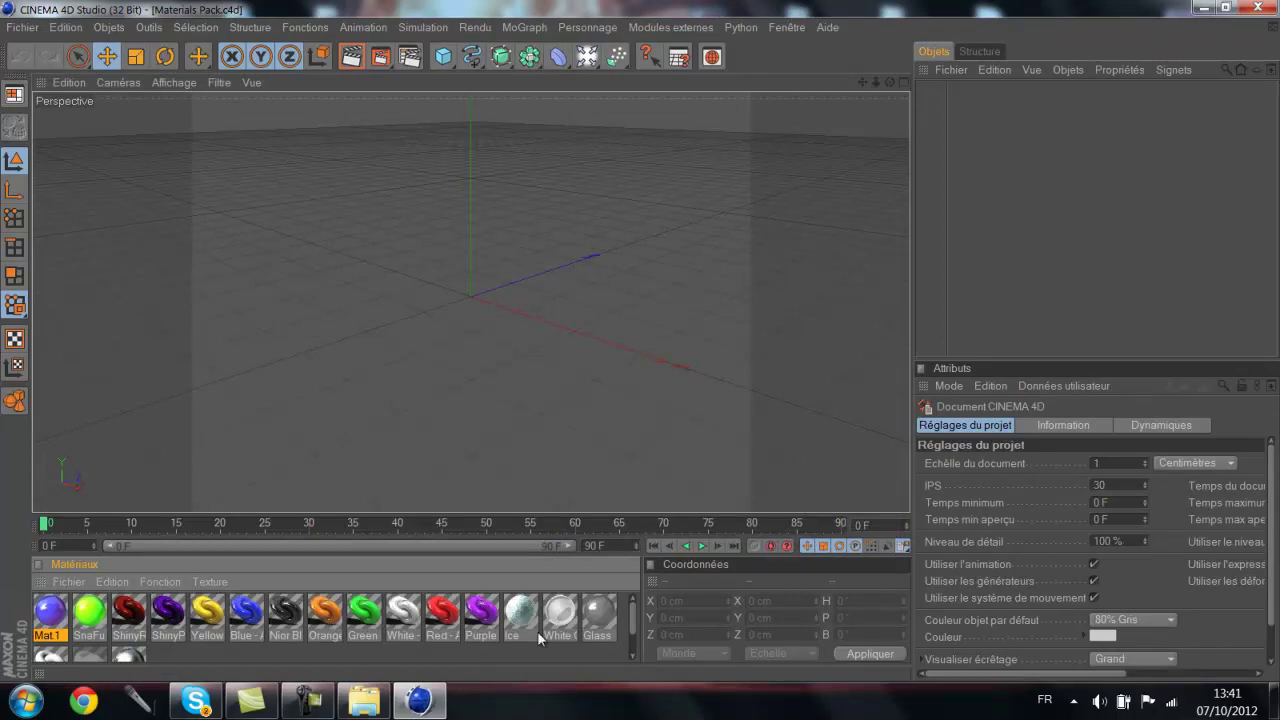
click(1262, 10)
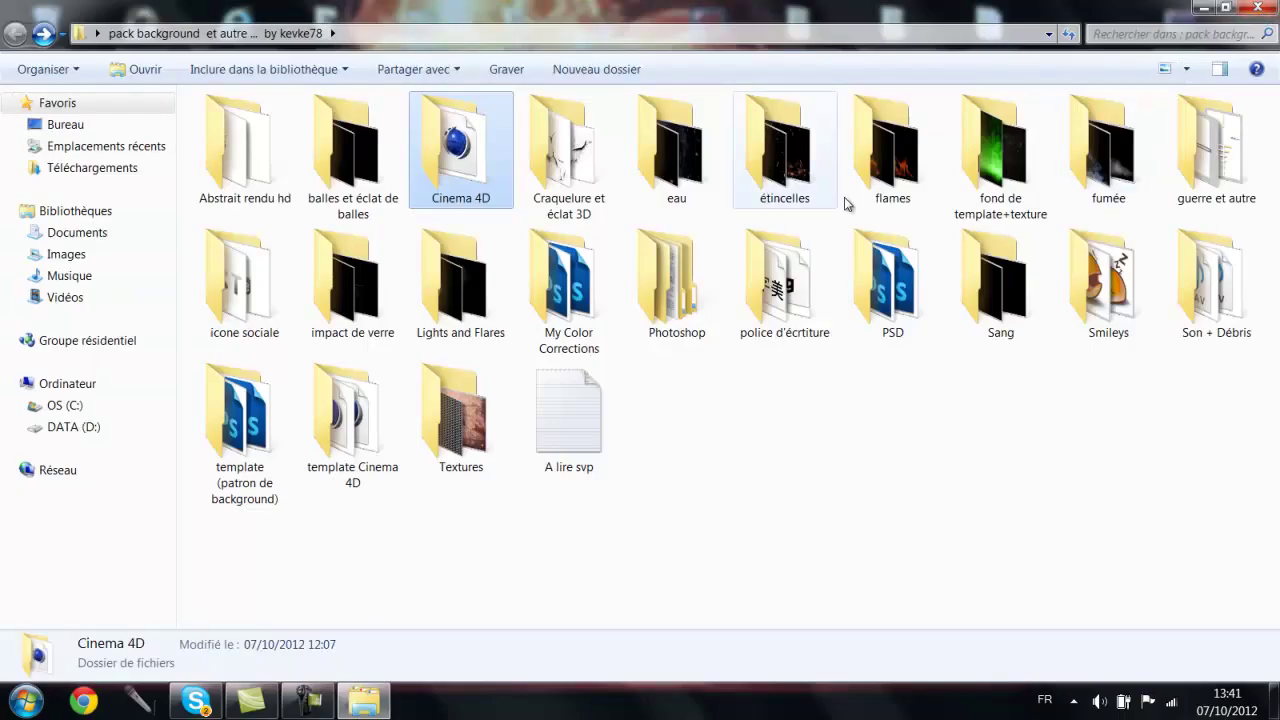
click(948, 450)
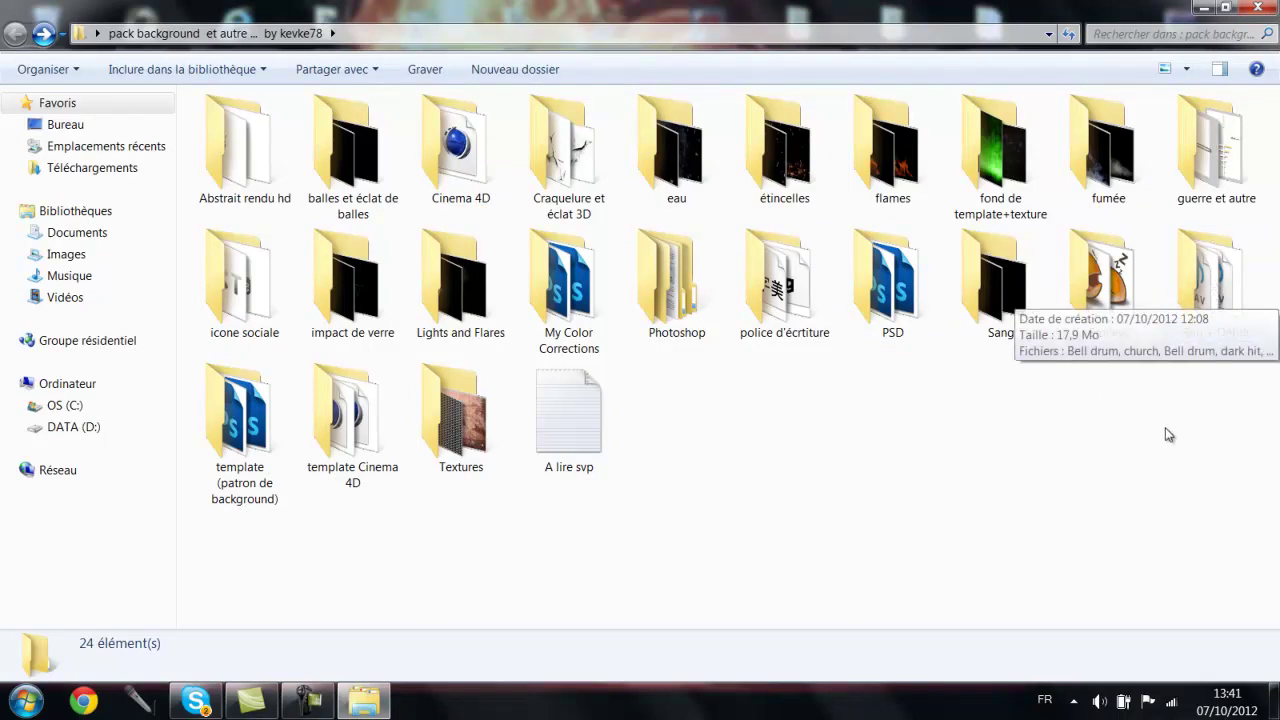
double_click(440, 441)
scroll(505, 373, down, 6)
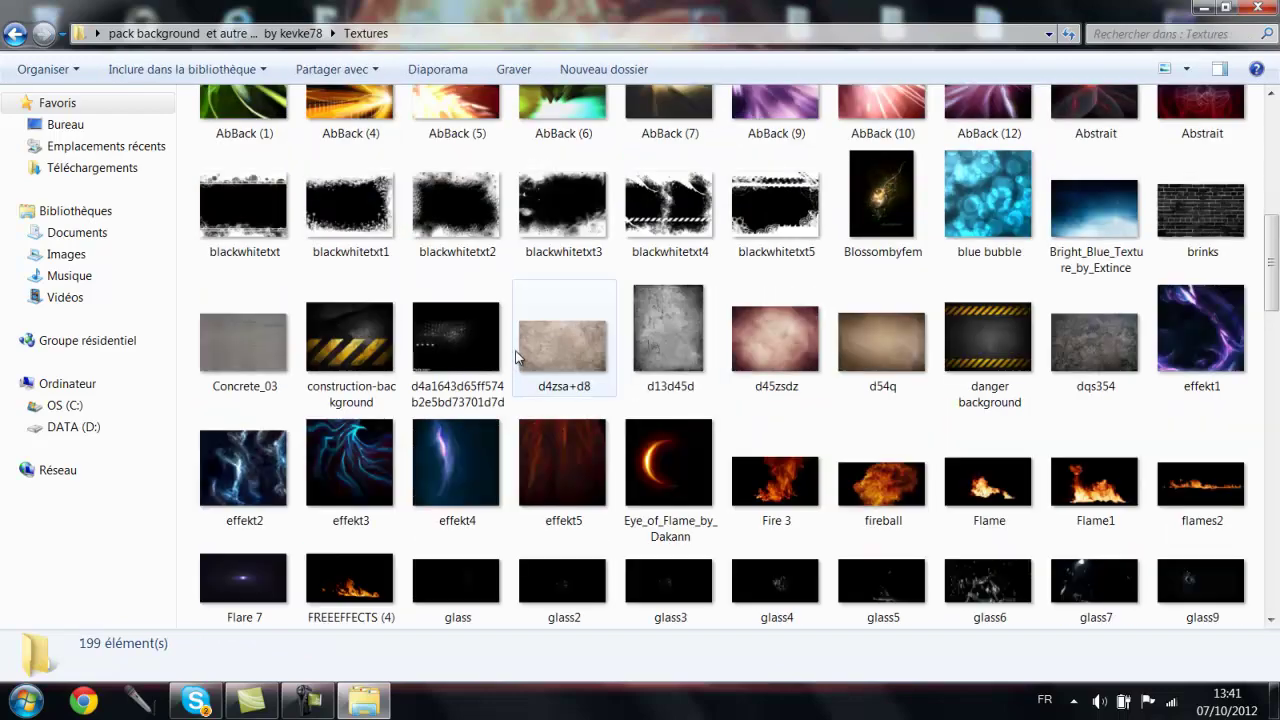
scroll(510, 355, down, 7)
scroll(510, 352, up, 3)
scroll(510, 357, up, 8)
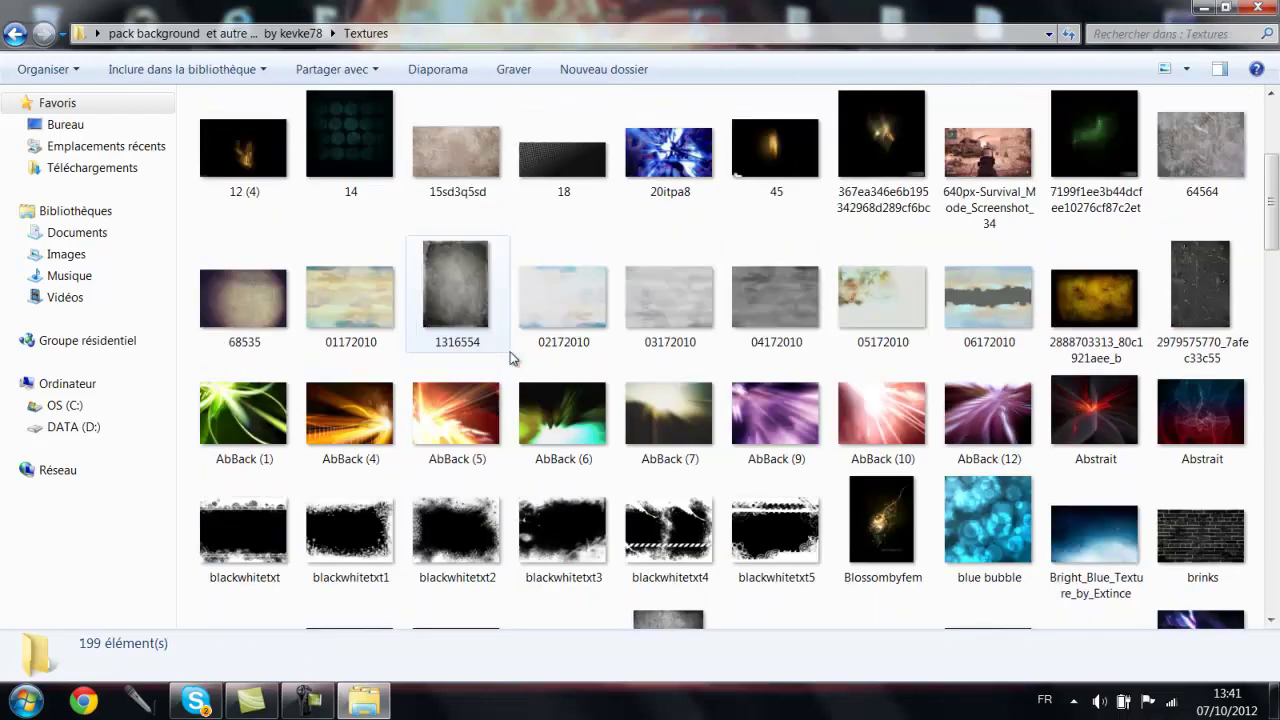
scroll(450, 320, up, 2)
click(14, 34)
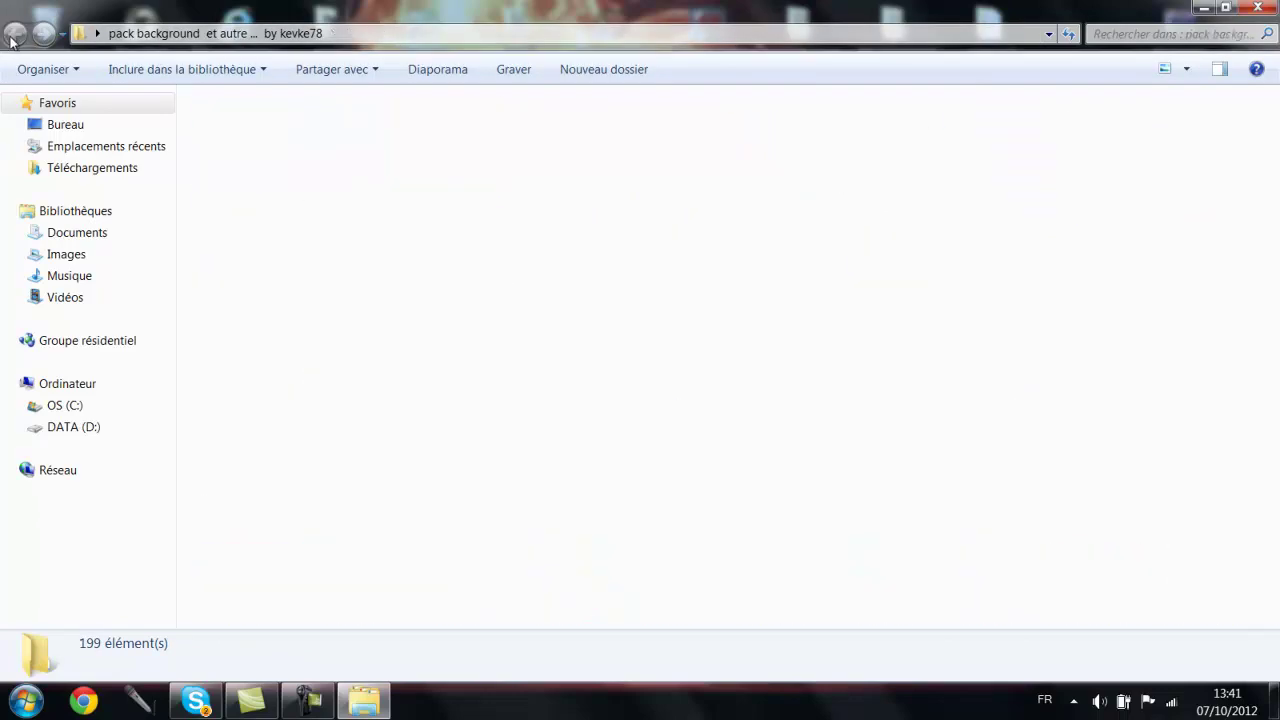
double_click(258, 458)
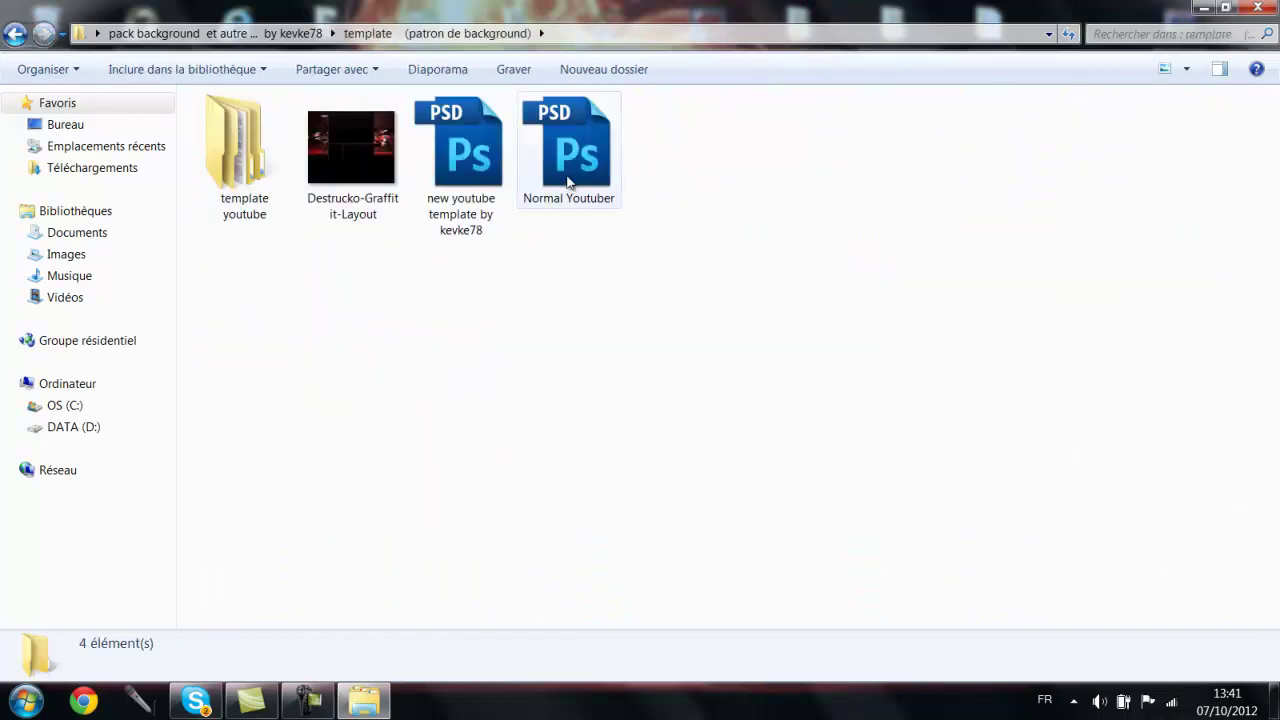
click(14, 34)
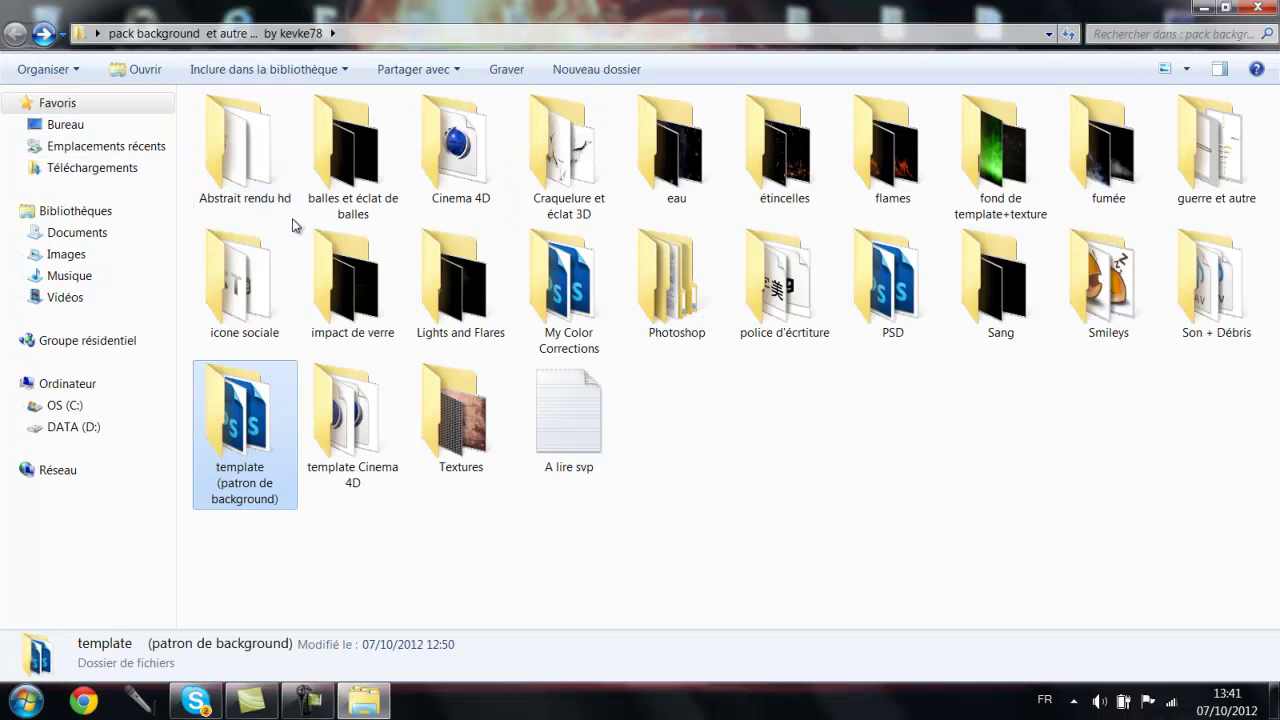
double_click(286, 177)
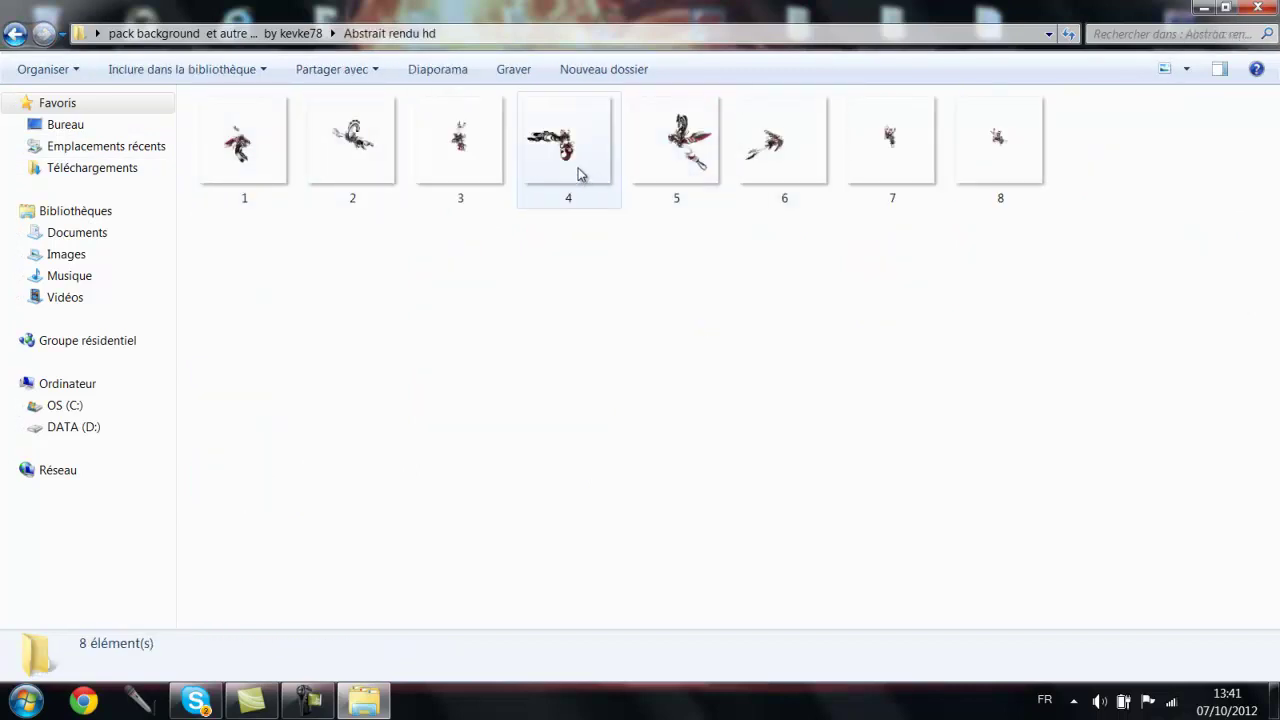
click(668, 172)
double_click(670, 172)
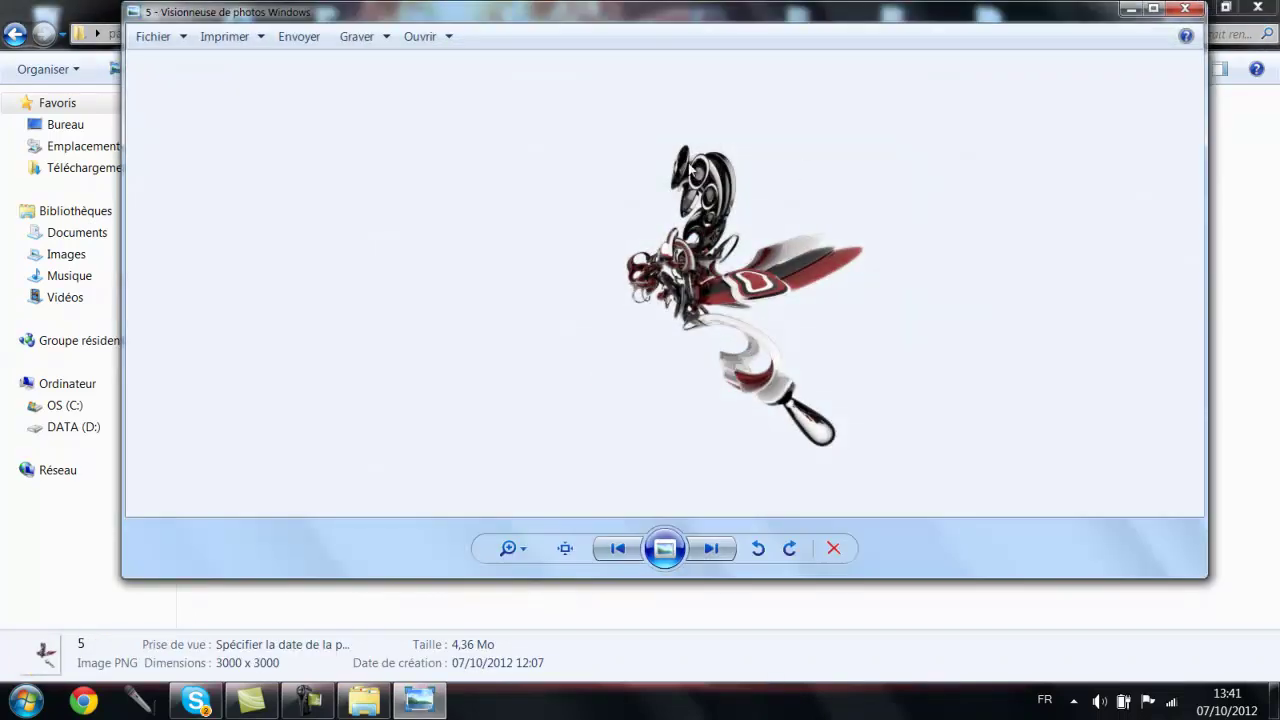
click(1185, 9)
click(15, 33)
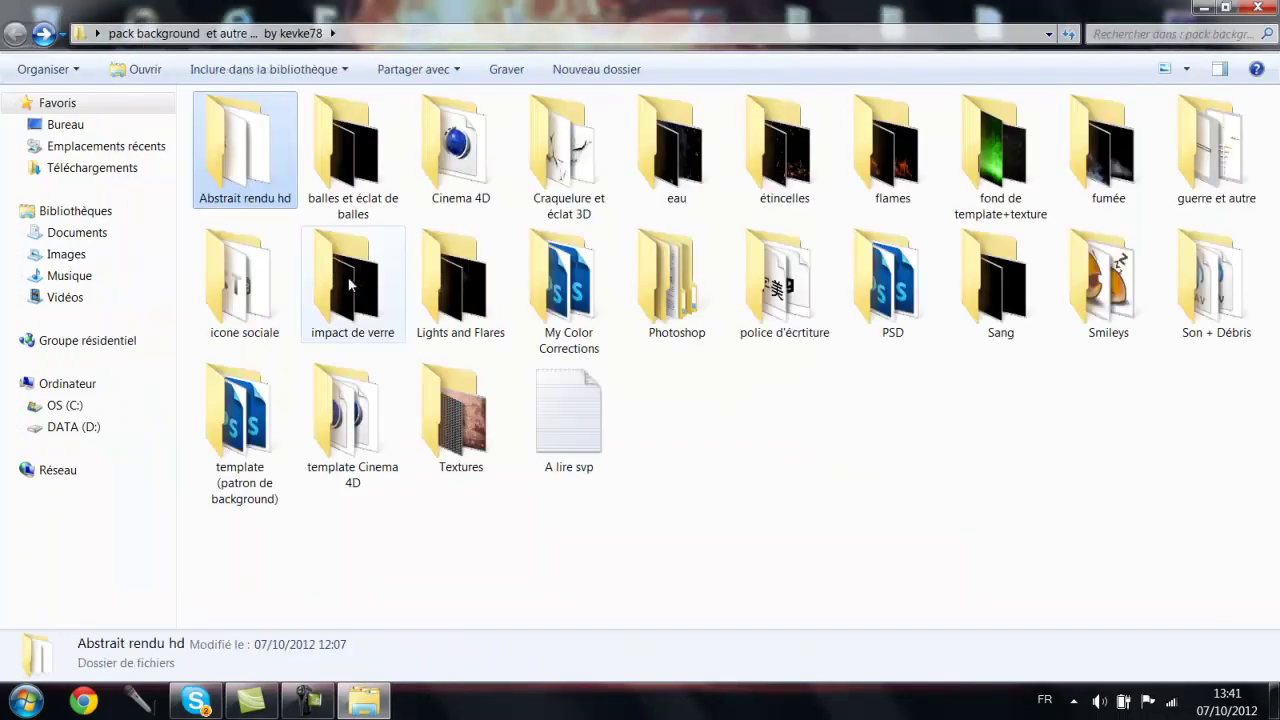
double_click(772, 190)
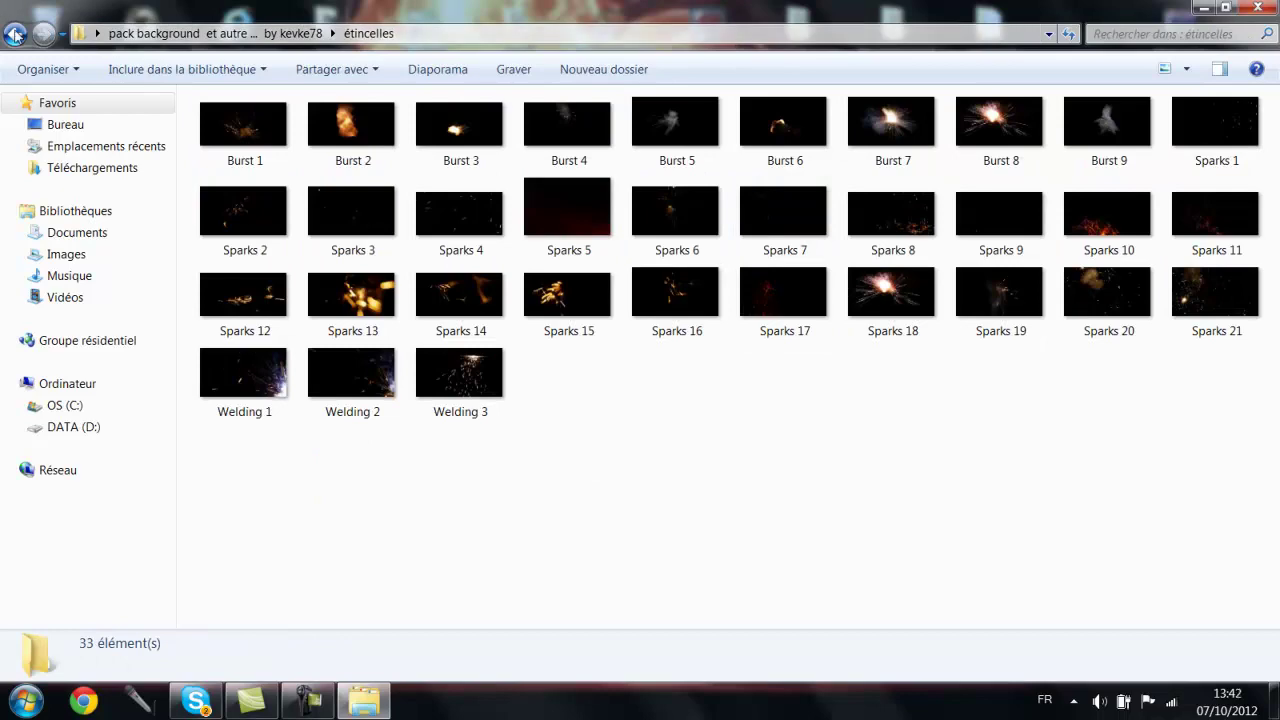
click(15, 33)
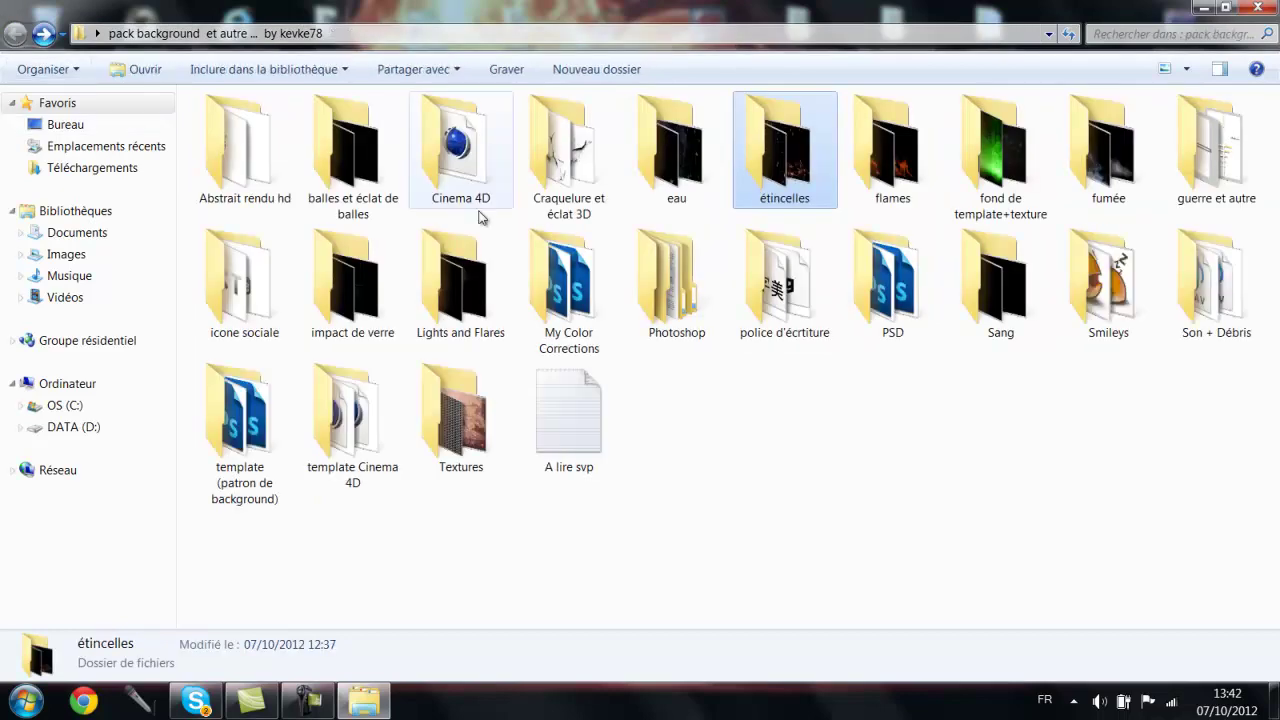
double_click(891, 194)
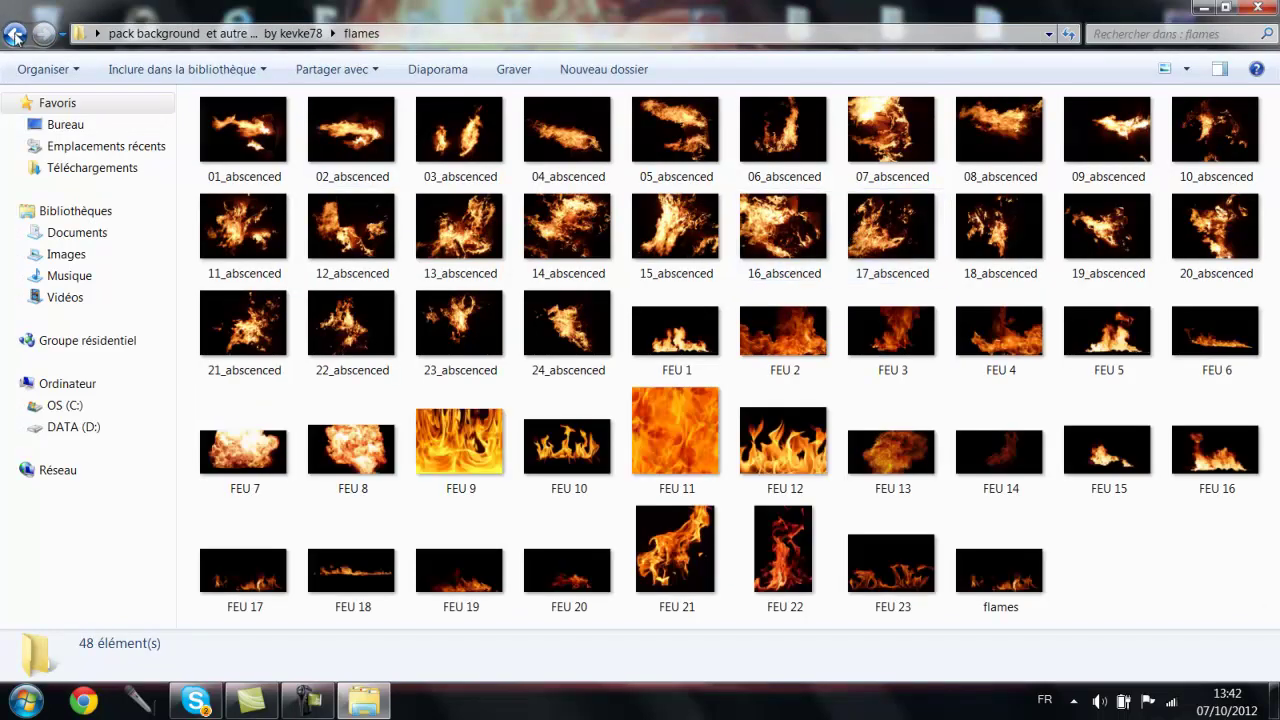
click(15, 33)
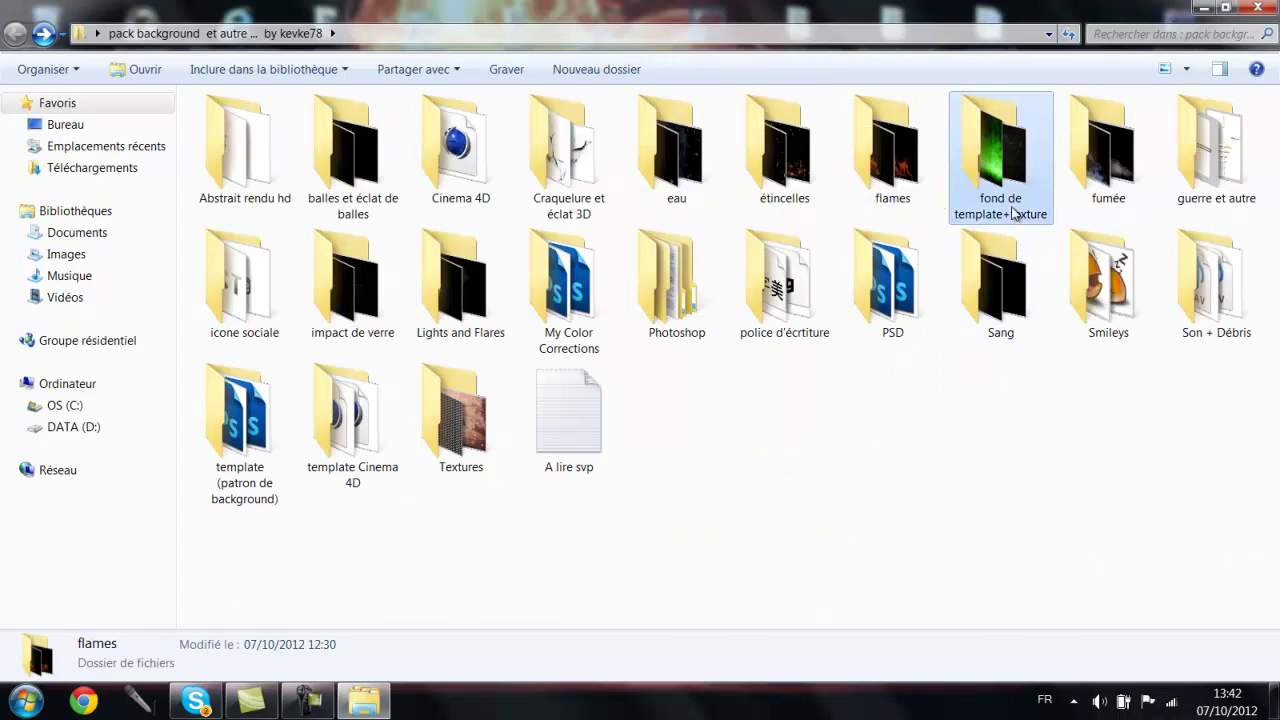
double_click(1010, 180)
scroll(1027, 303, down, 3)
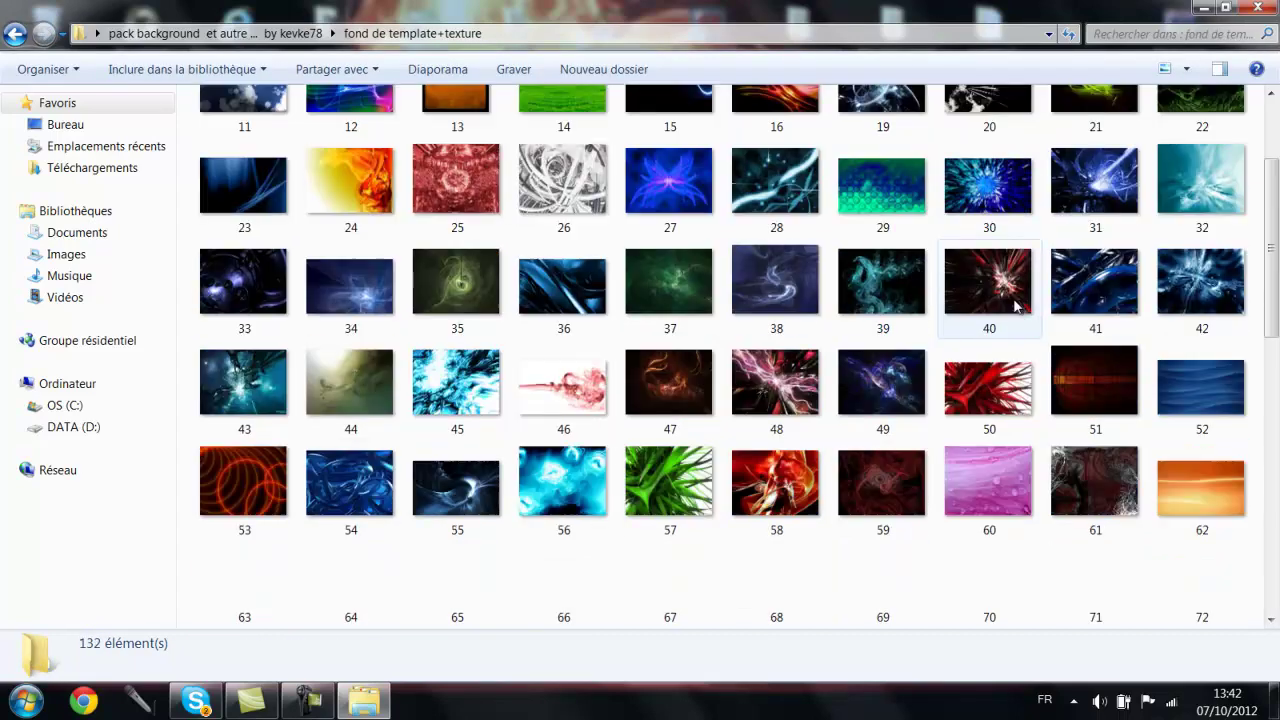
scroll(760, 290, down, 10)
scroll(515, 275, down, 3)
scroll(513, 268, up, 10)
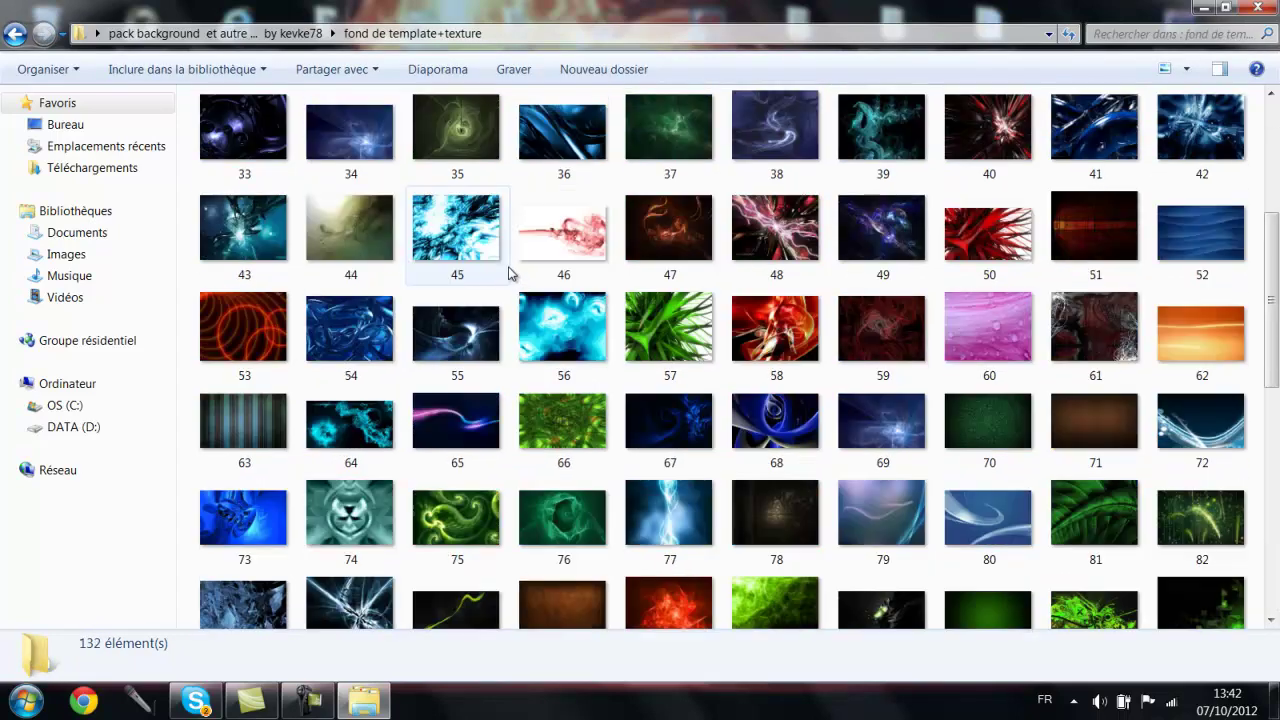
scroll(513, 268, up, 5)
click(16, 37)
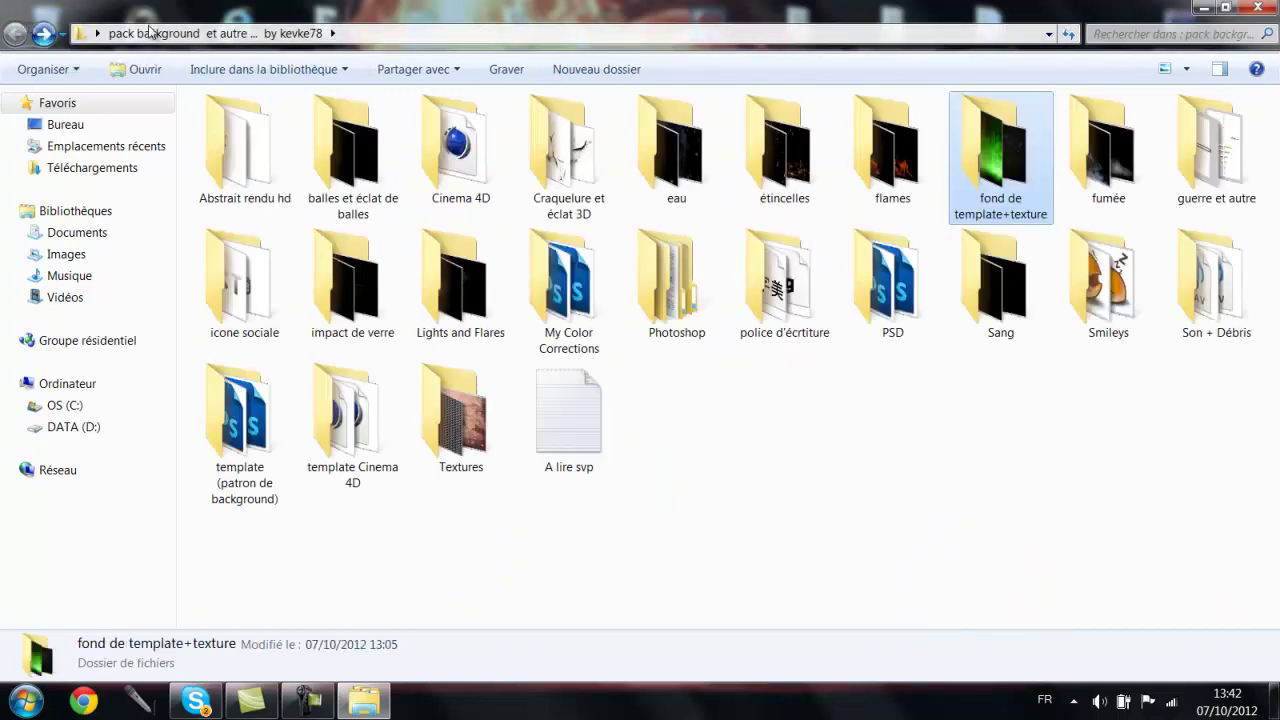
double_click(1091, 181)
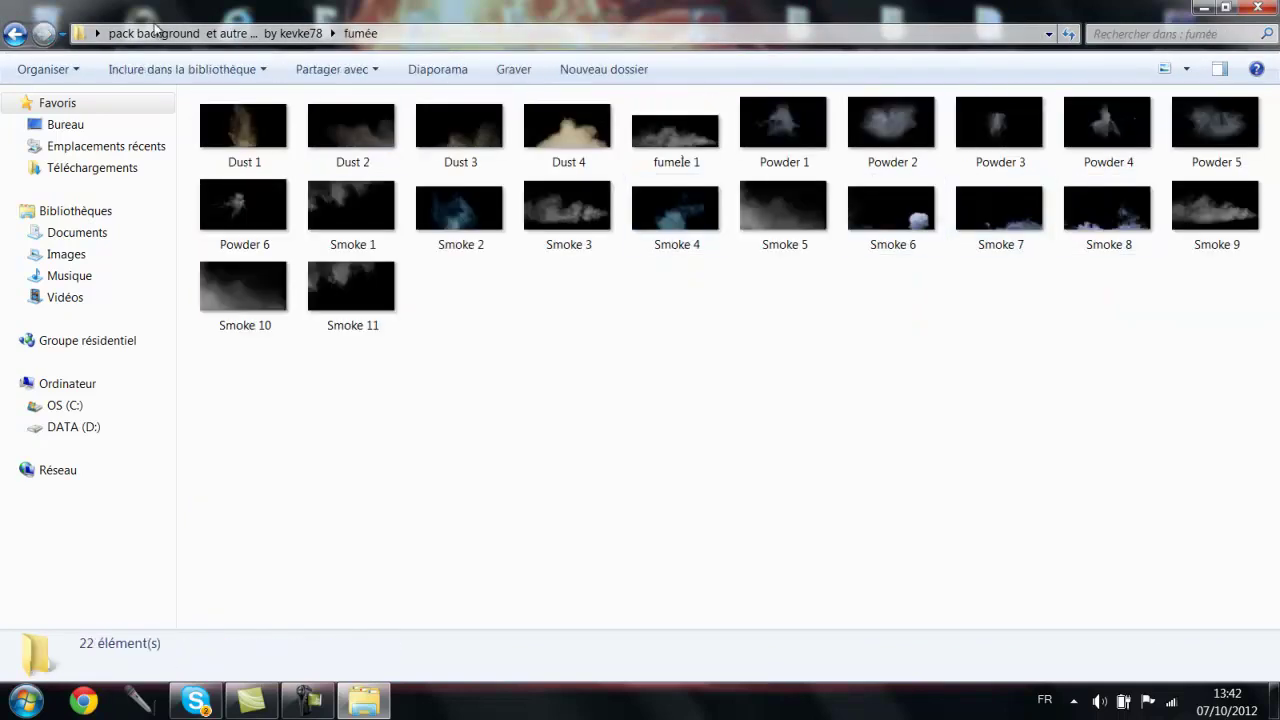
key(BackSpace)
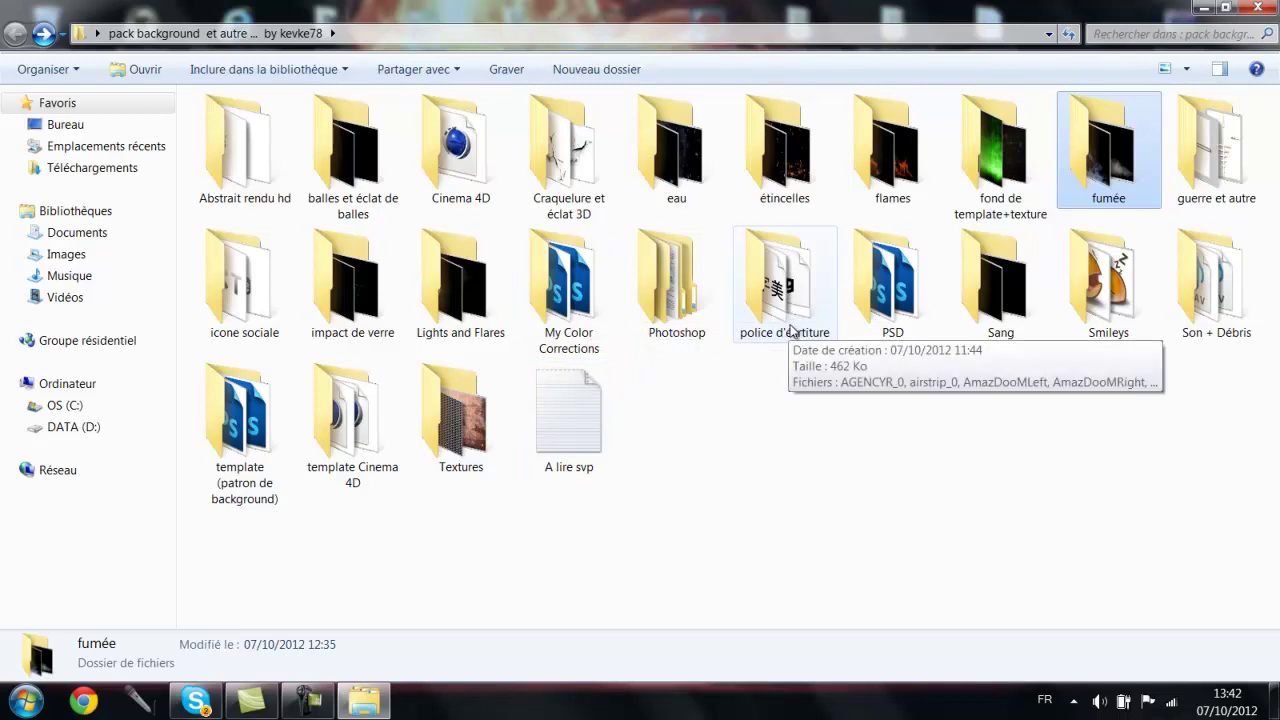
Peek into the Photoshop and Smileys folders, then open 'template Cinema 4D'
double_click(691, 320)
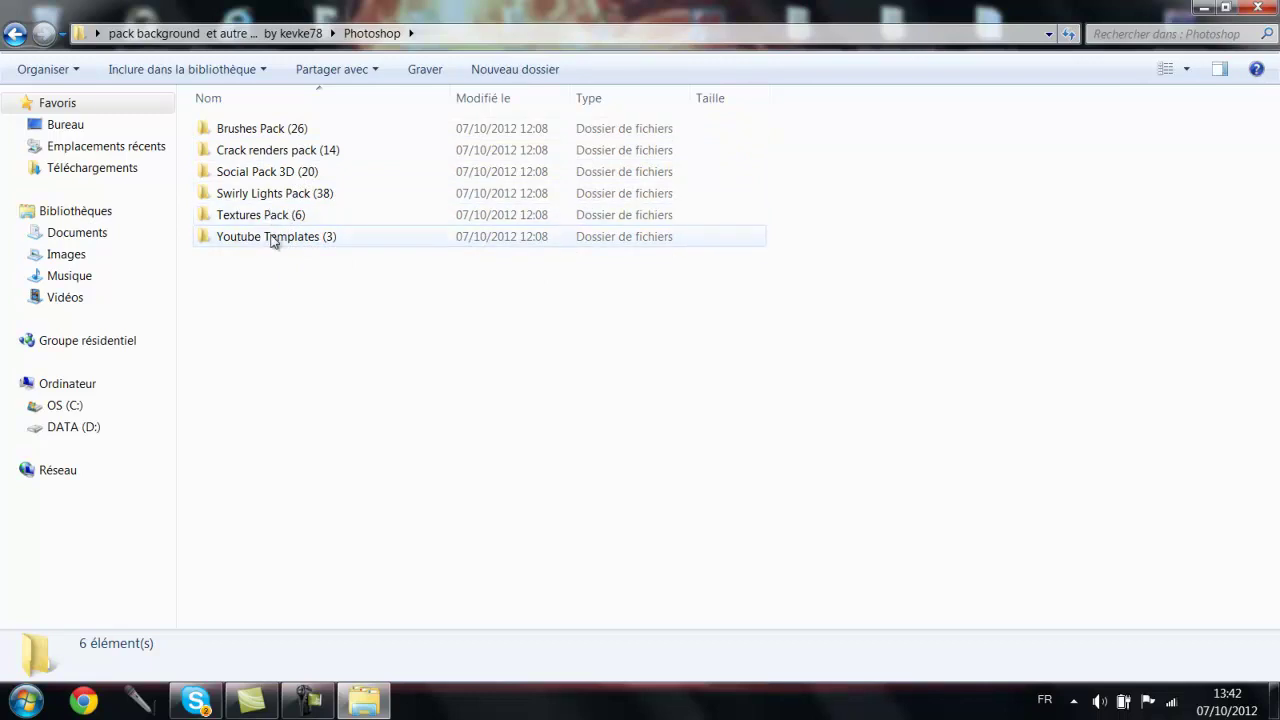
click(14, 34)
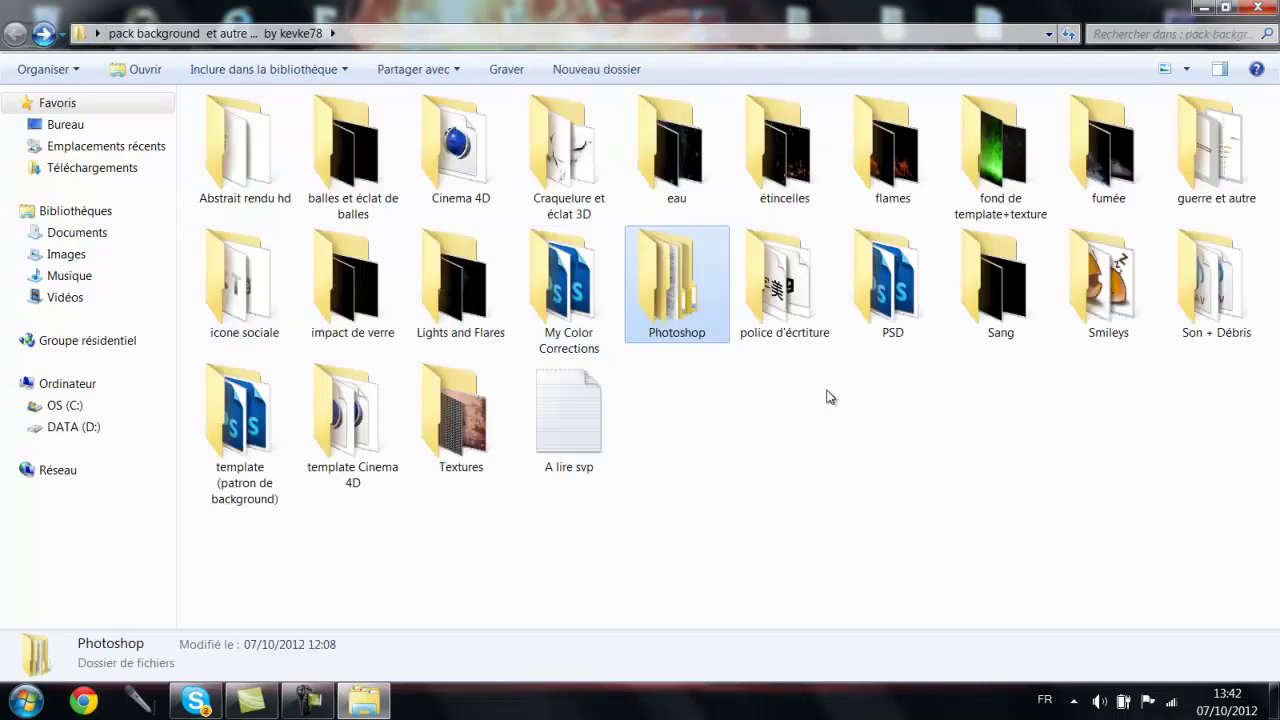
double_click(1126, 325)
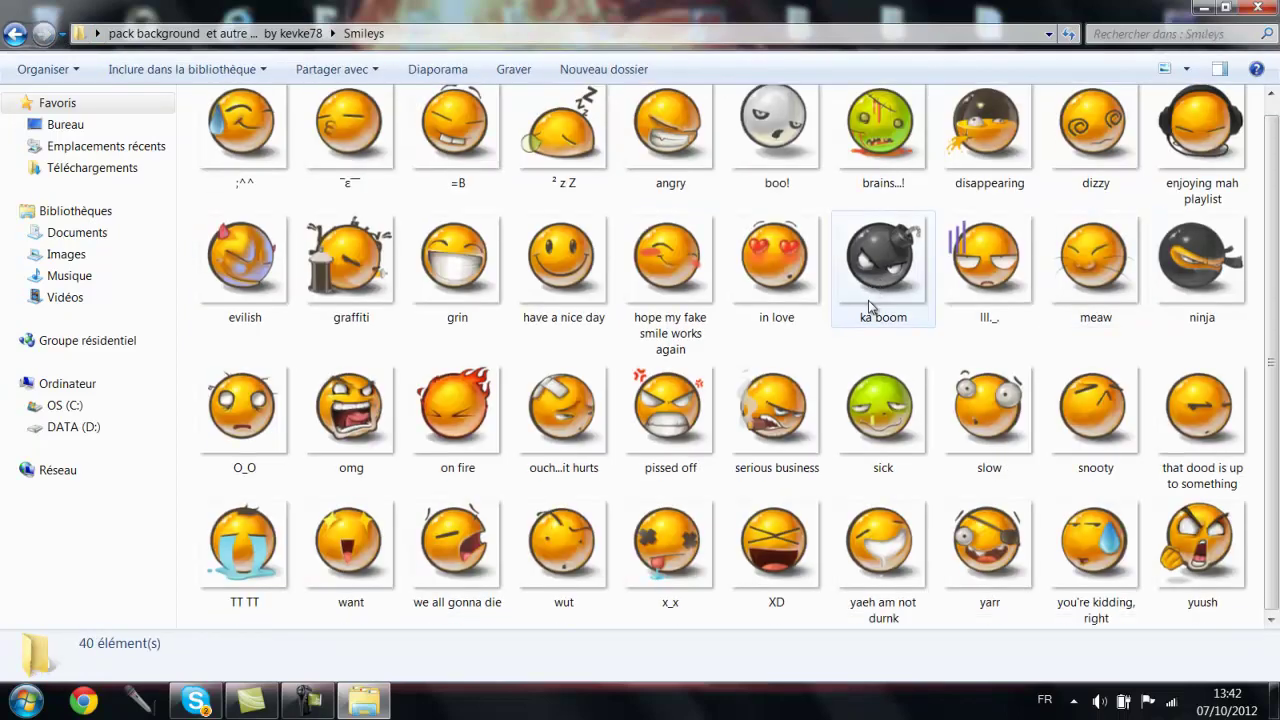
click(14, 34)
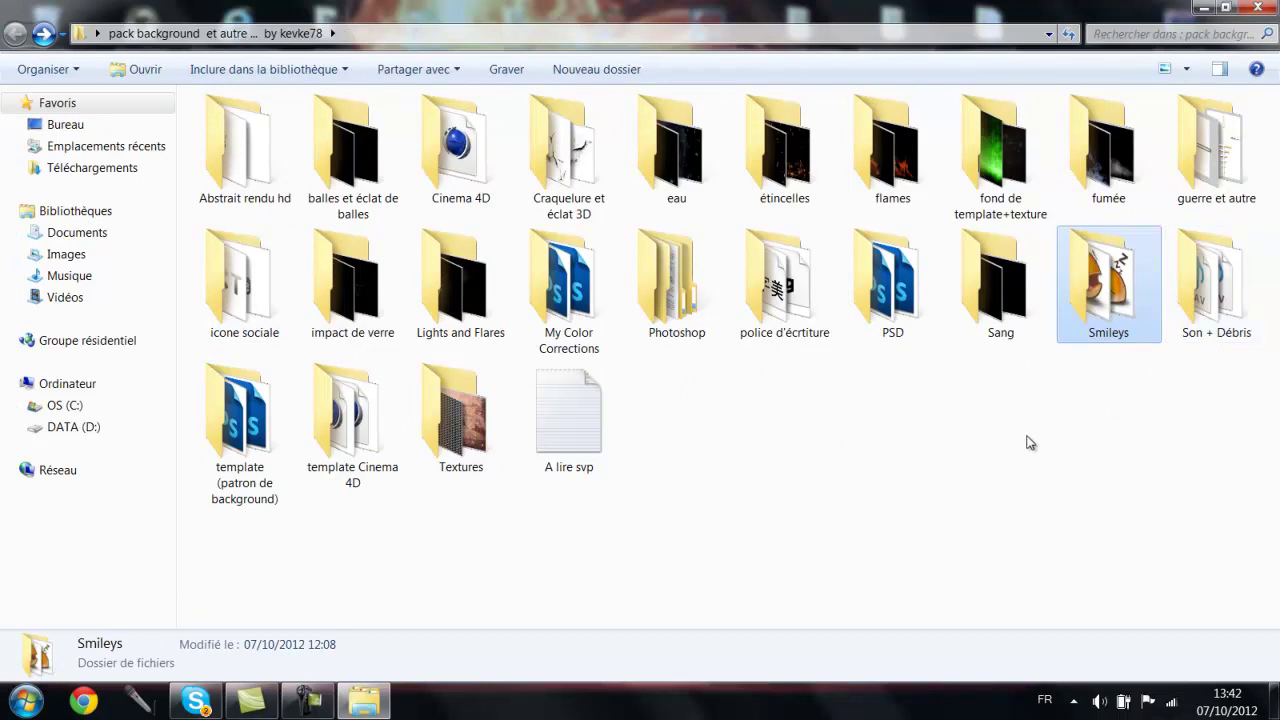
double_click(345, 456)
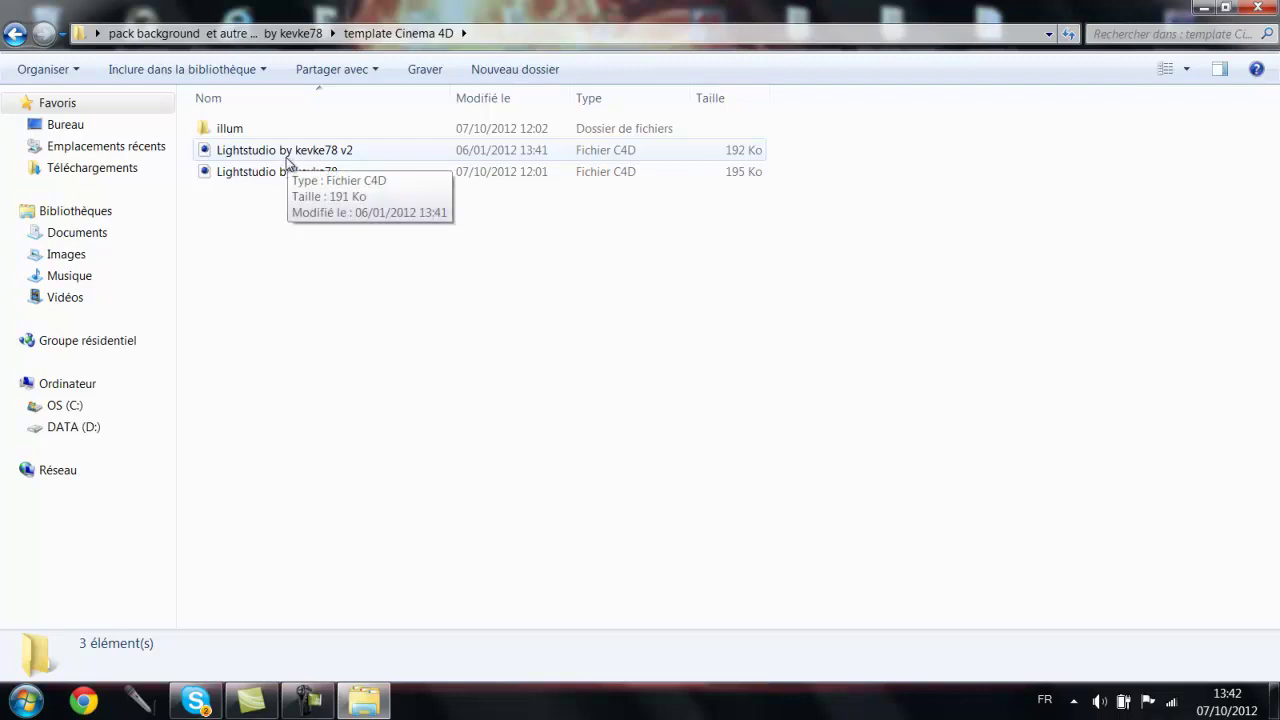
Open 'Lightstudio by kevke78 v2.c4d', dismiss the crash report, and render with Ctrl+R
double_click(287, 155)
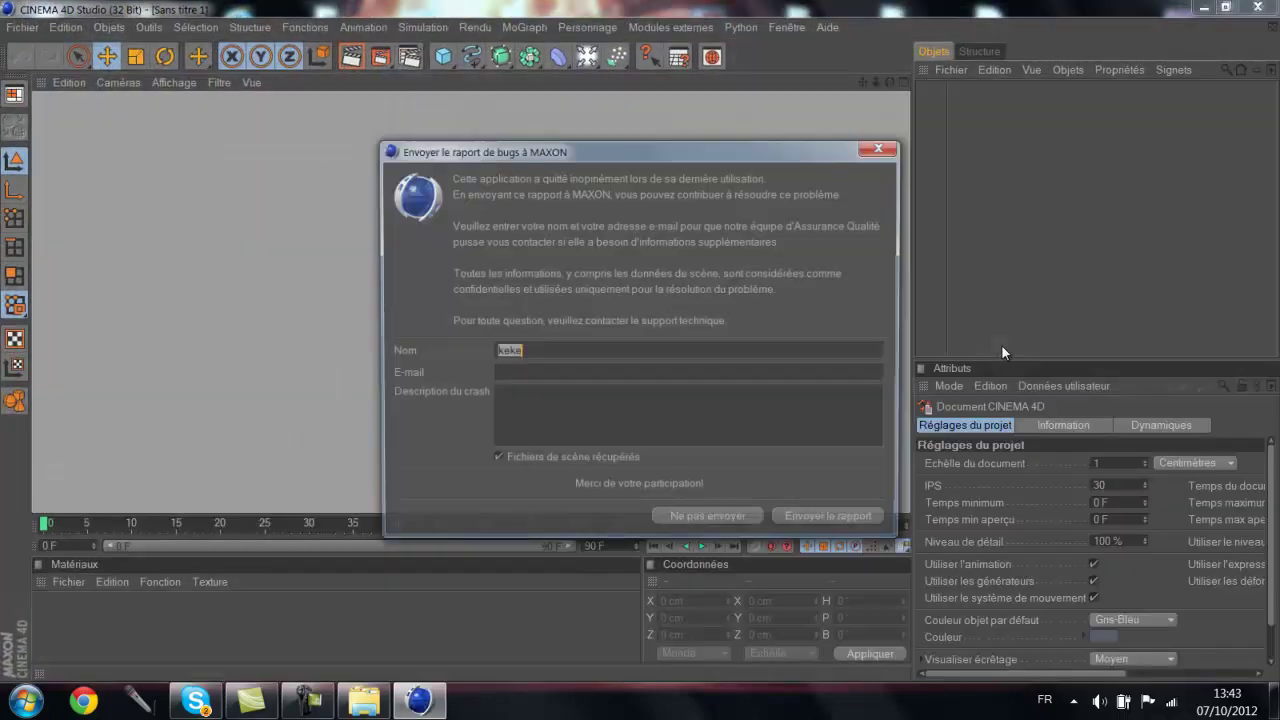
click(882, 146)
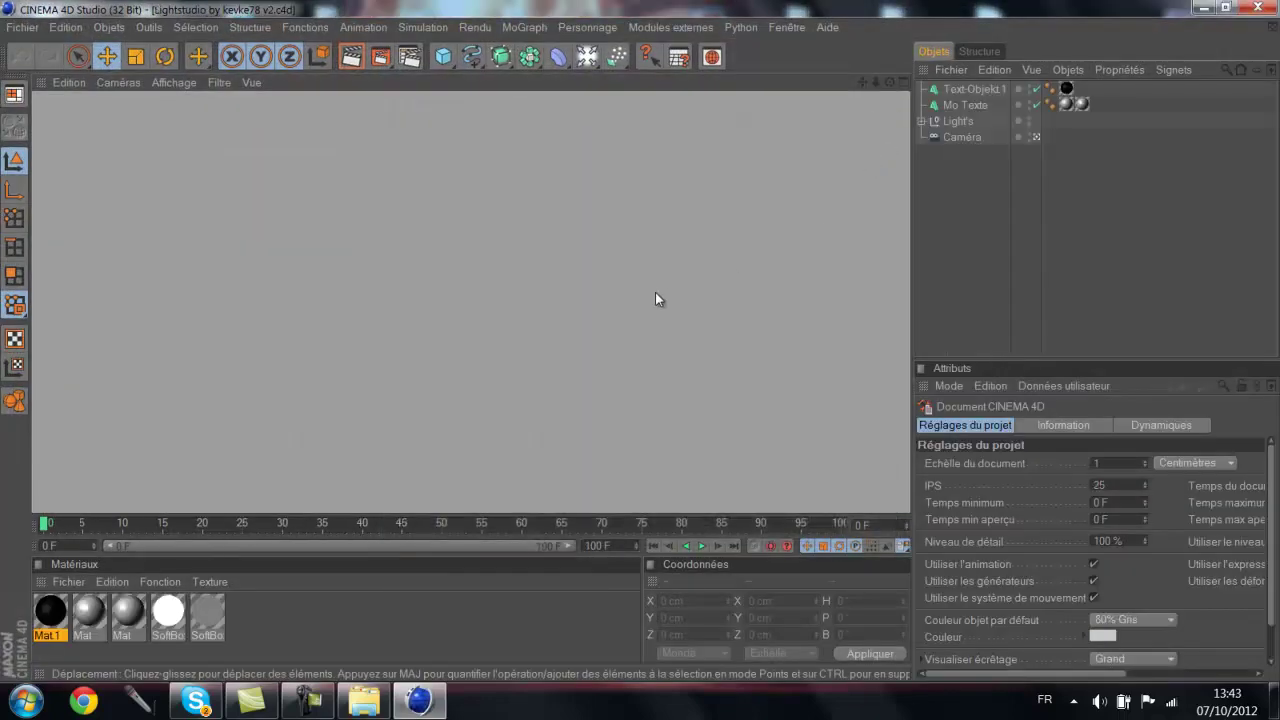
key(ctrl+r)
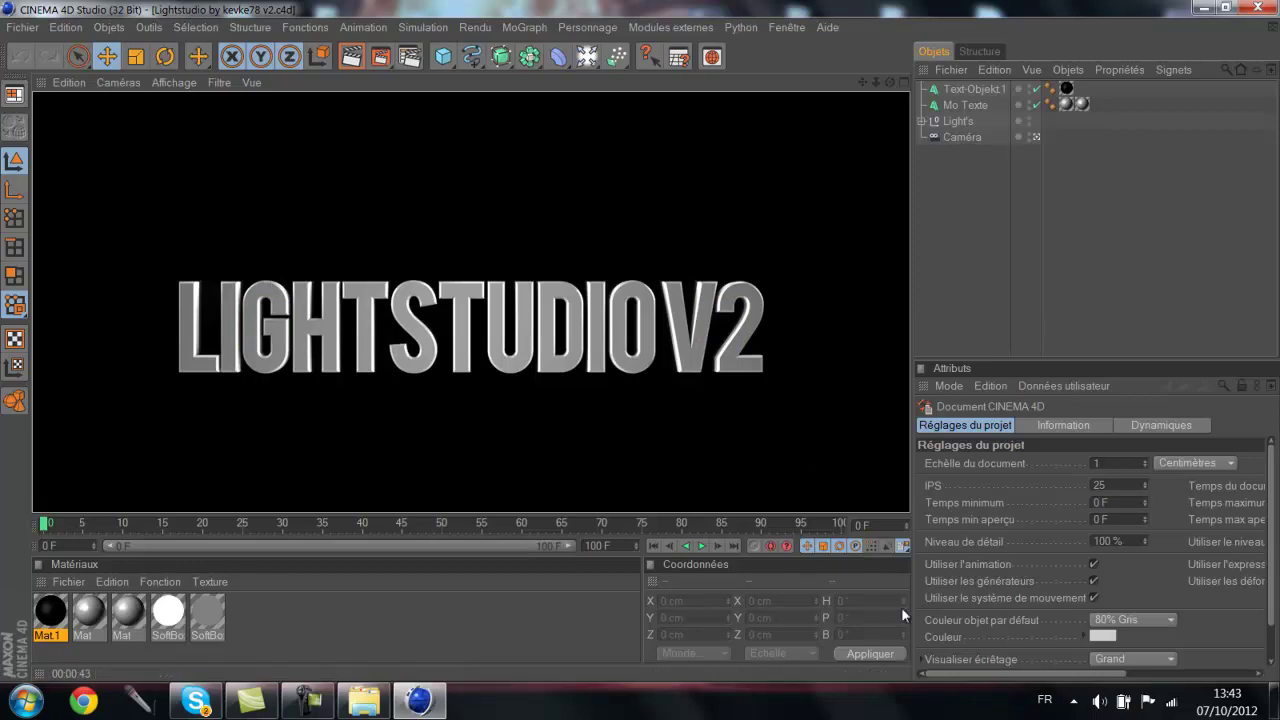
Close Cinema 4D and preview the kremlin and Stereofunk fonts in police d'écriture
click(1256, 7)
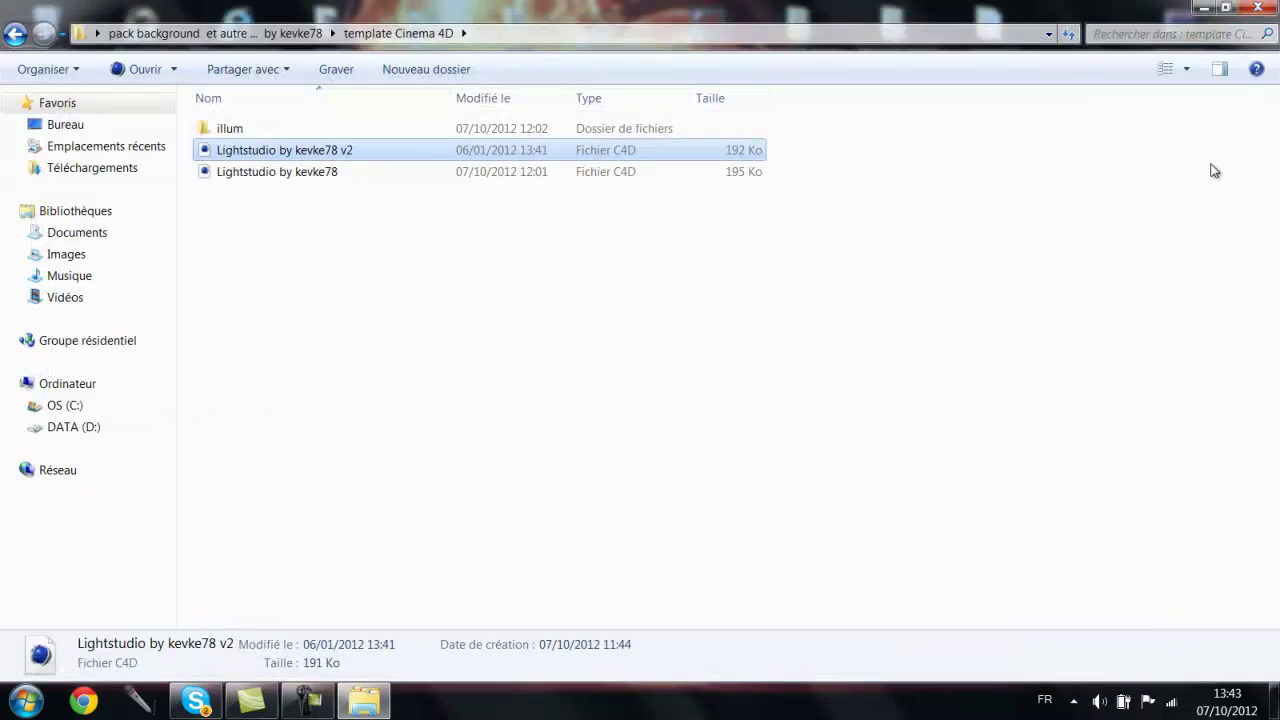
click(14, 33)
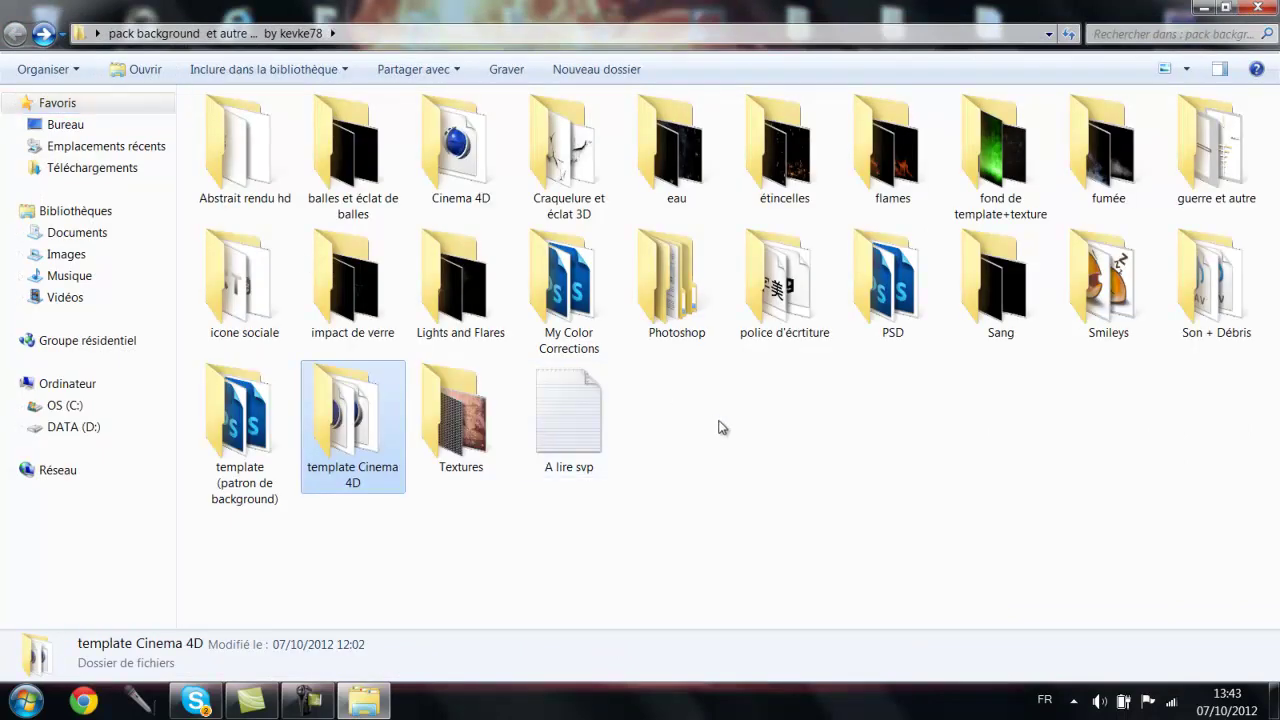
double_click(781, 328)
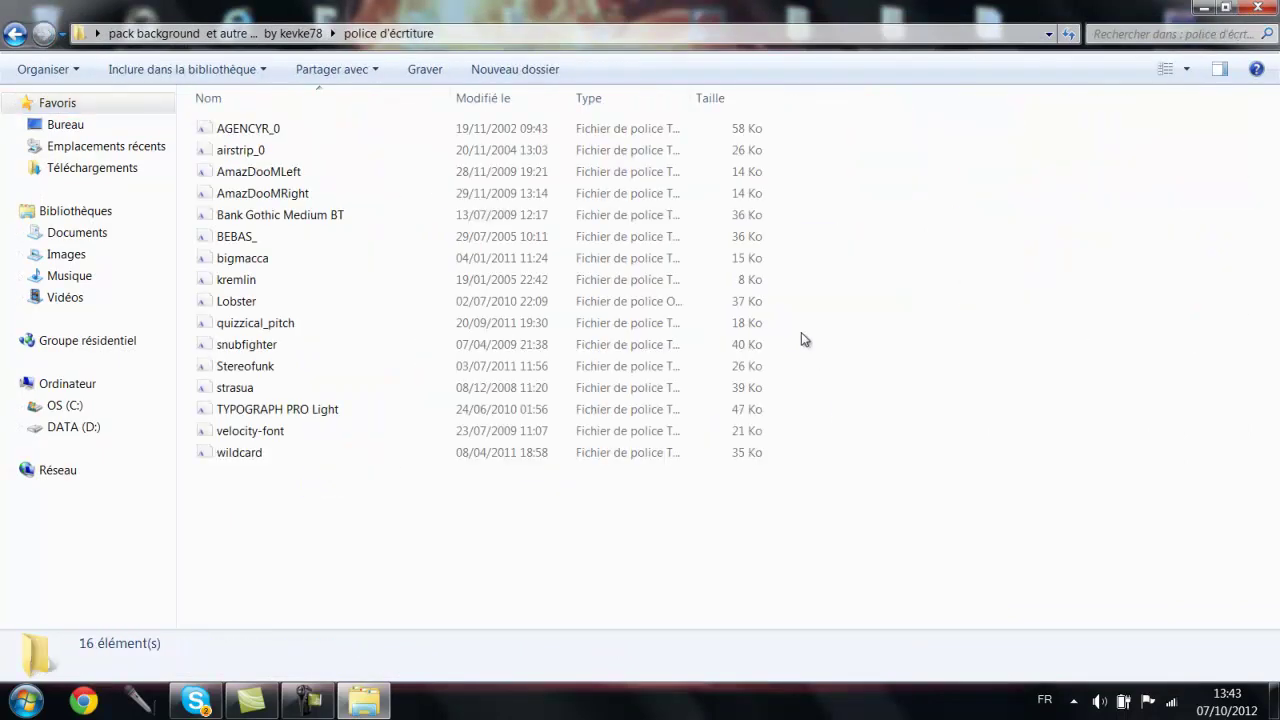
double_click(309, 282)
click(772, 24)
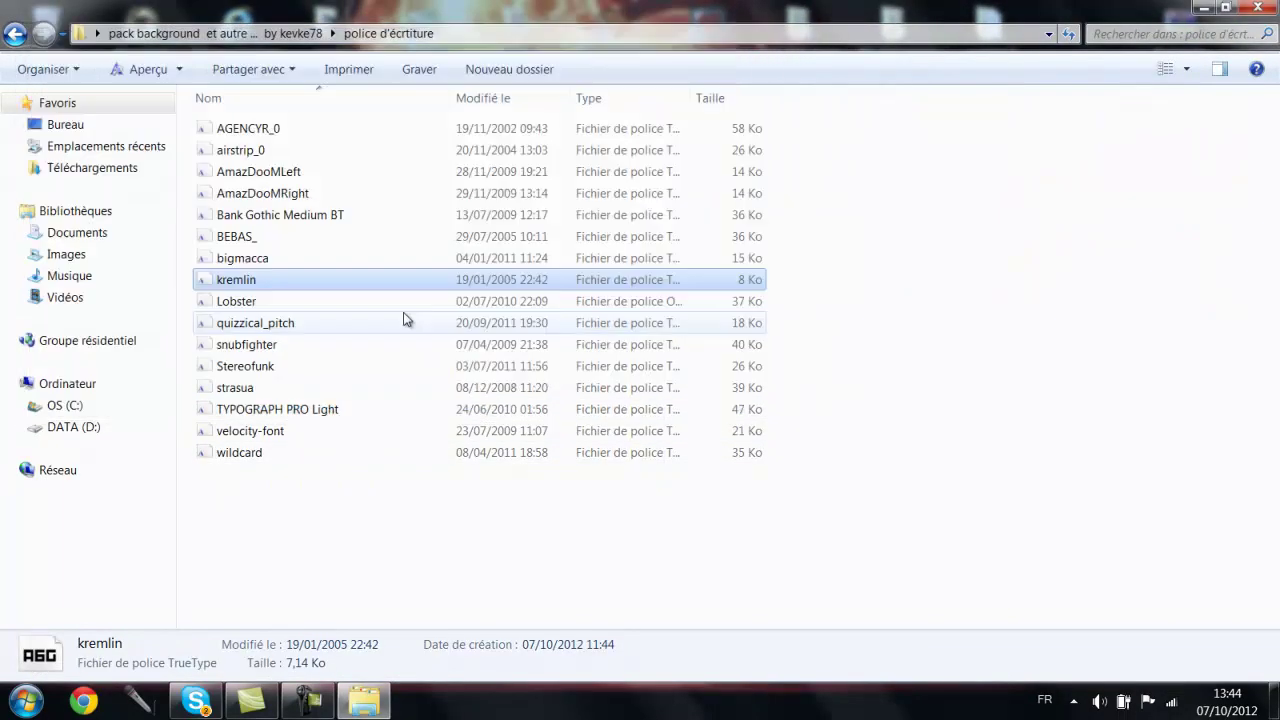
double_click(343, 366)
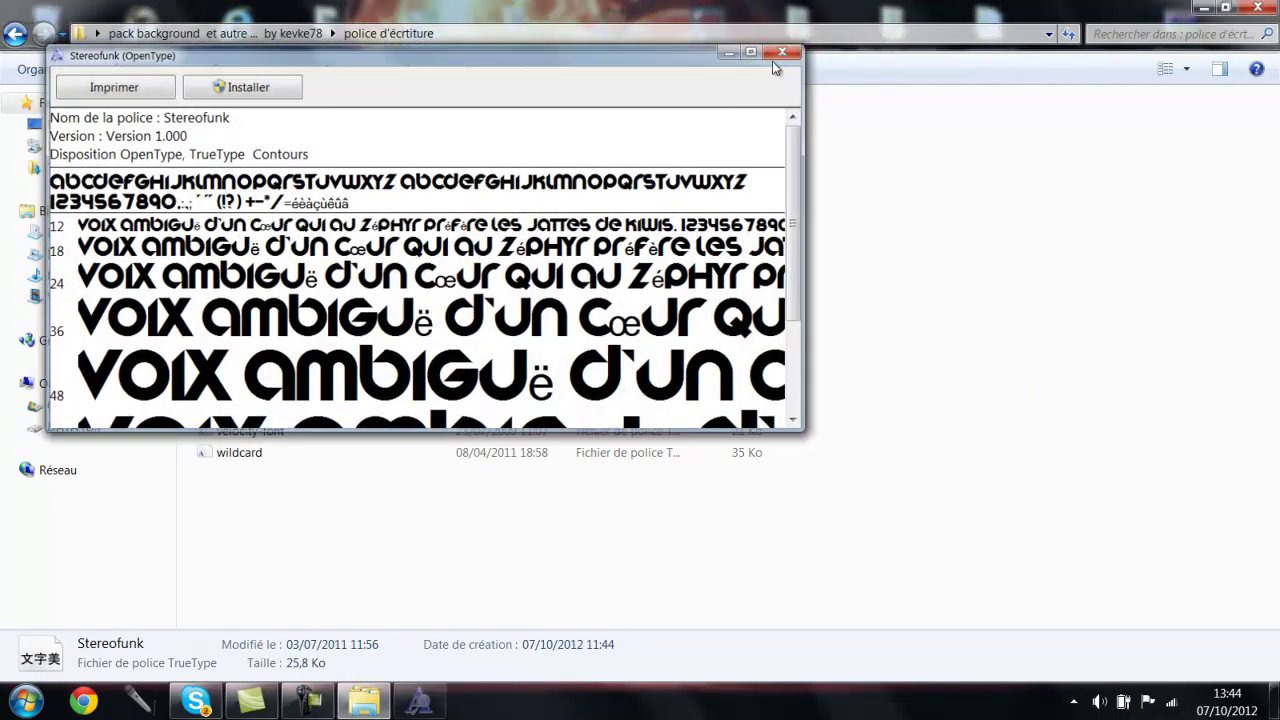
click(796, 47)
Preview the Airstrip Four and AmazDooMLeft fonts, then return to the main pack folder
click(342, 133)
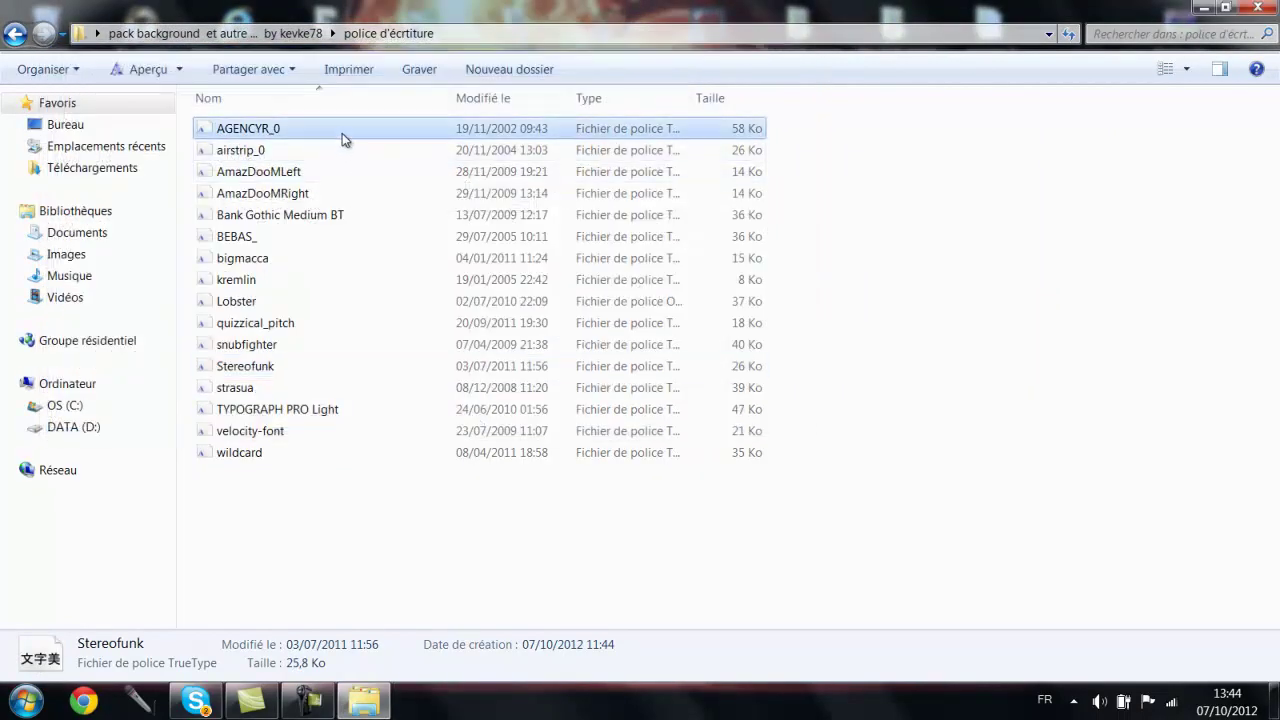
click(341, 152)
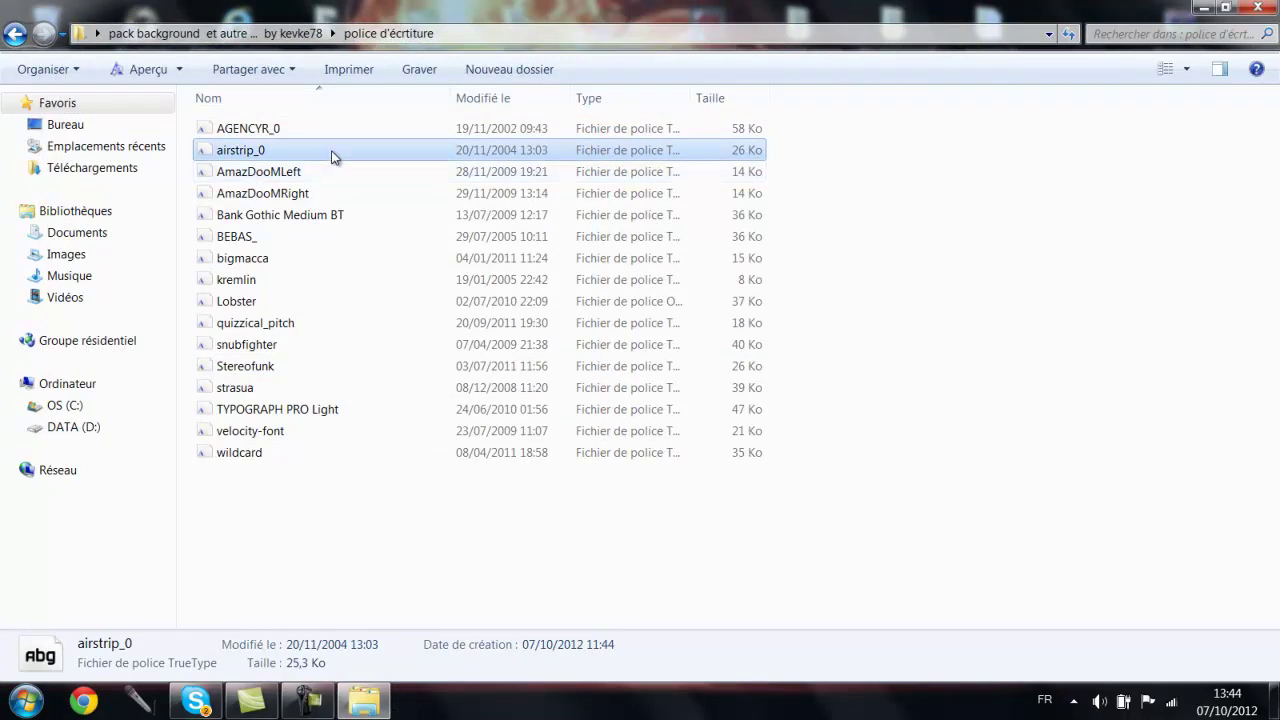
double_click(330, 155)
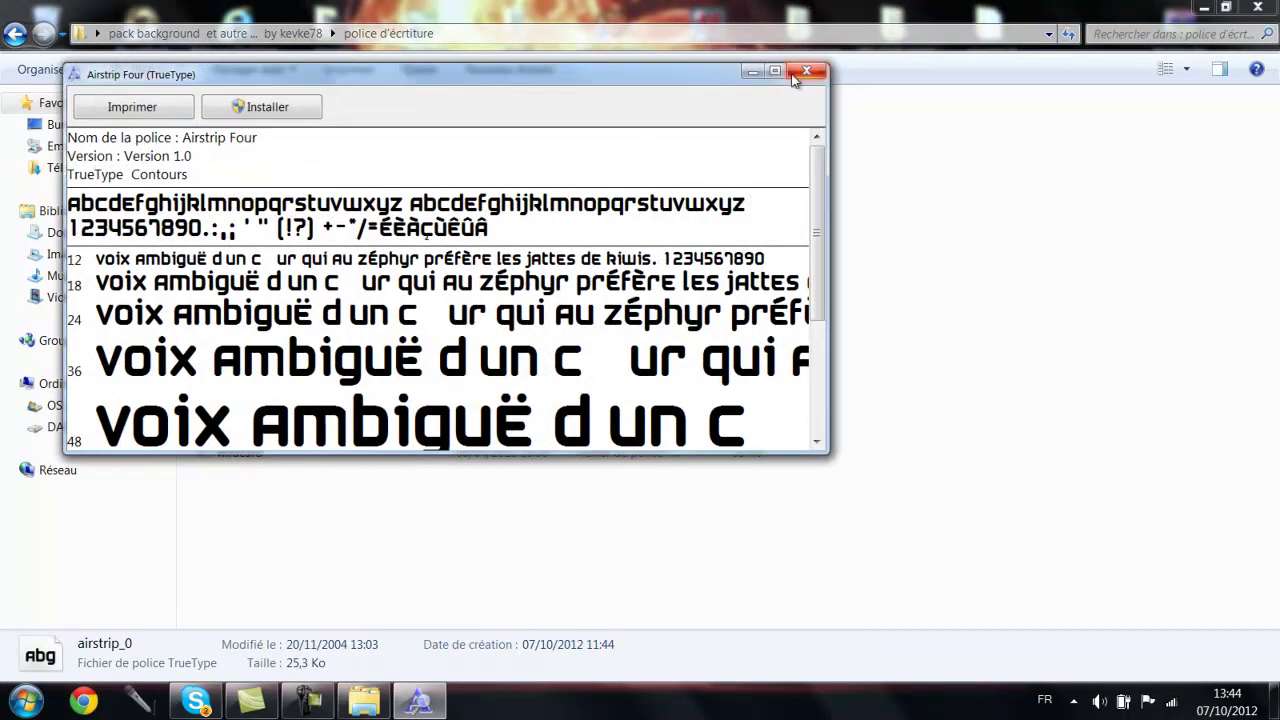
click(806, 71)
click(285, 175)
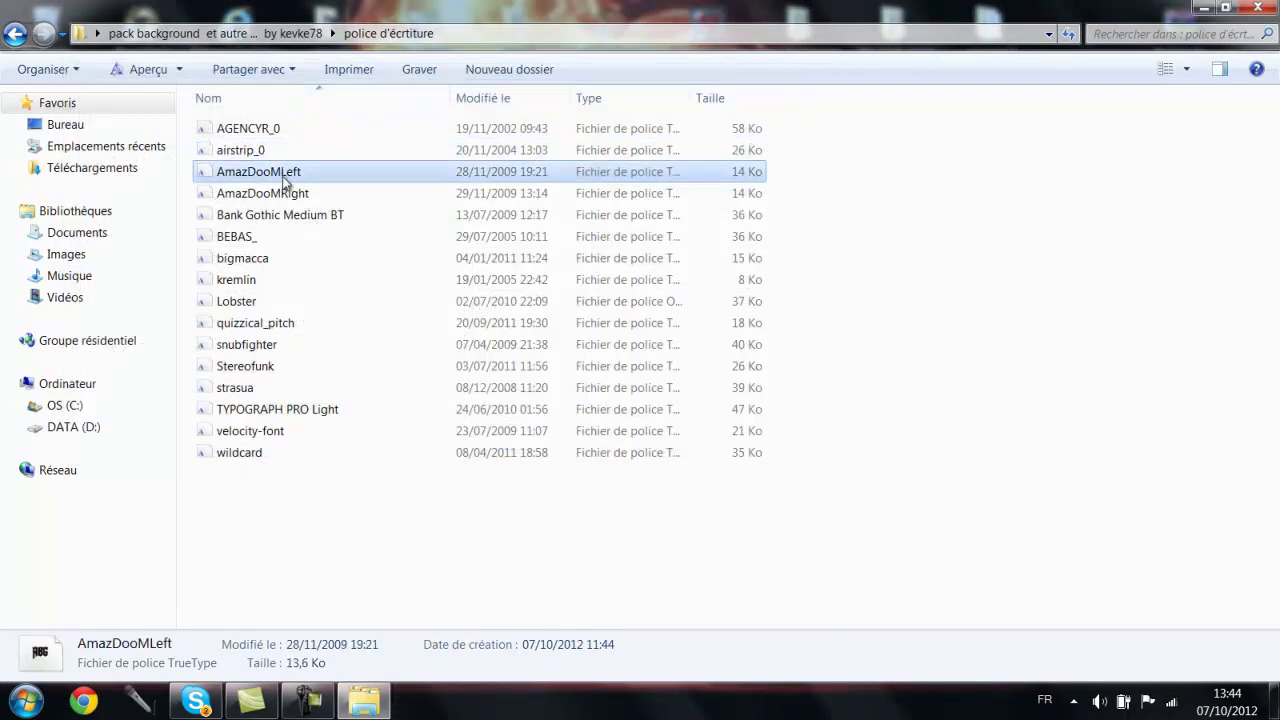
double_click(285, 175)
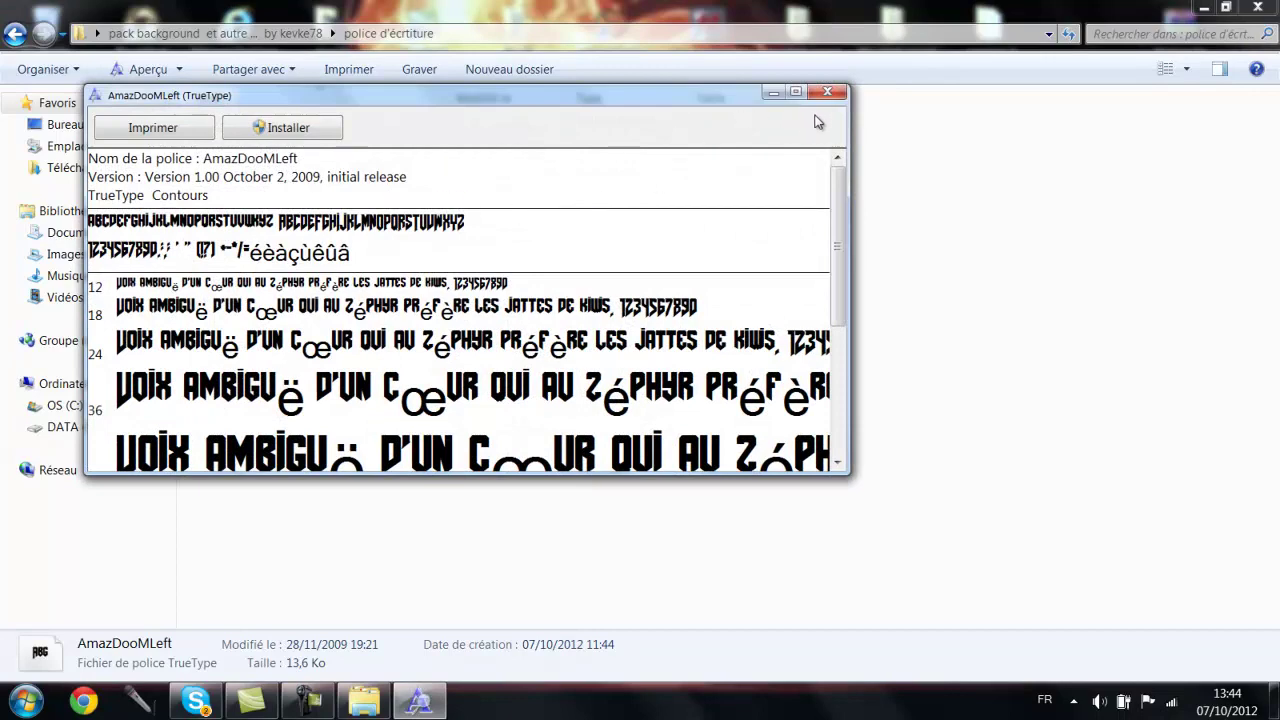
click(828, 95)
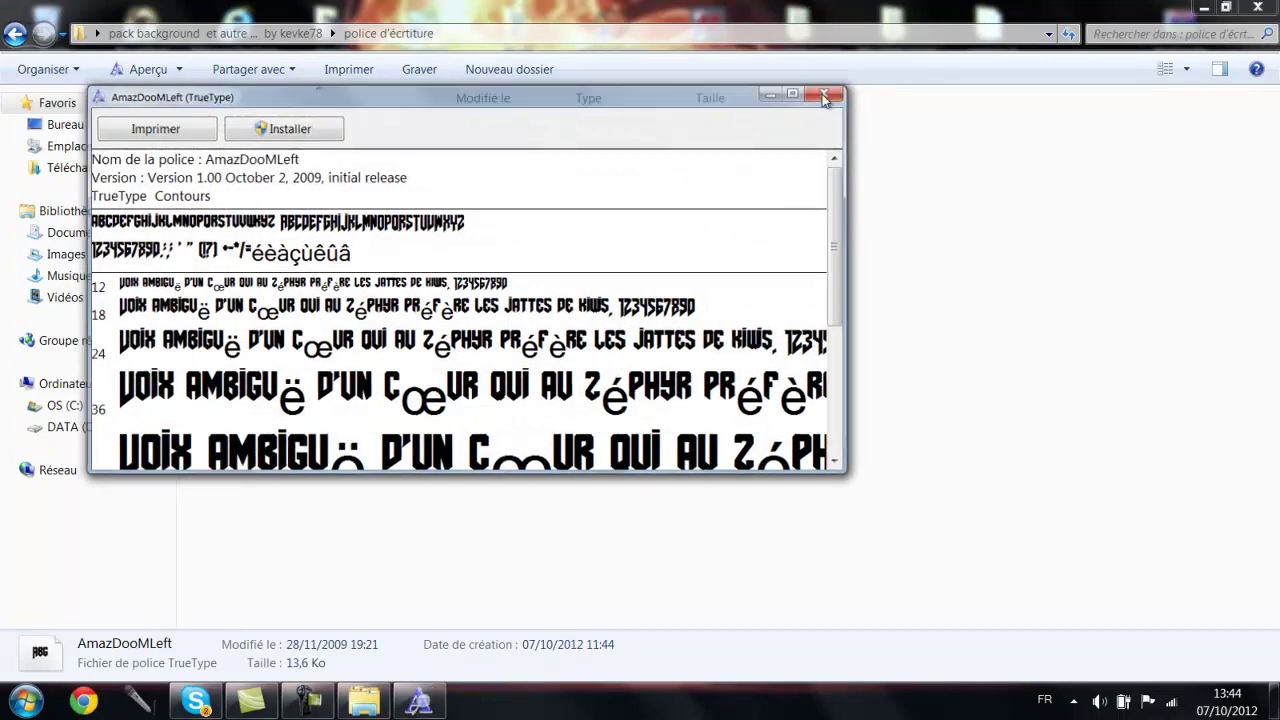
click(10, 36)
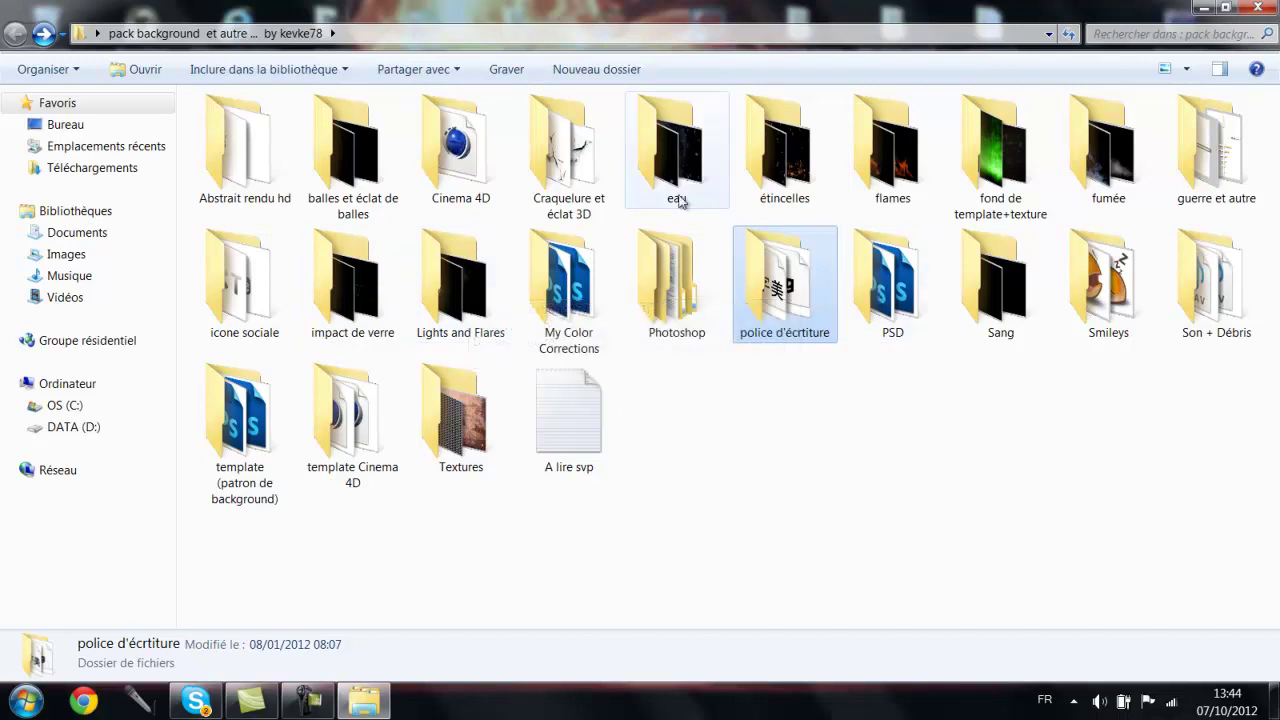
Browse Craquelure et éclat 3D and its Eclats 3D subfolder, then open the PSD folder
click(549, 188)
double_click(549, 188)
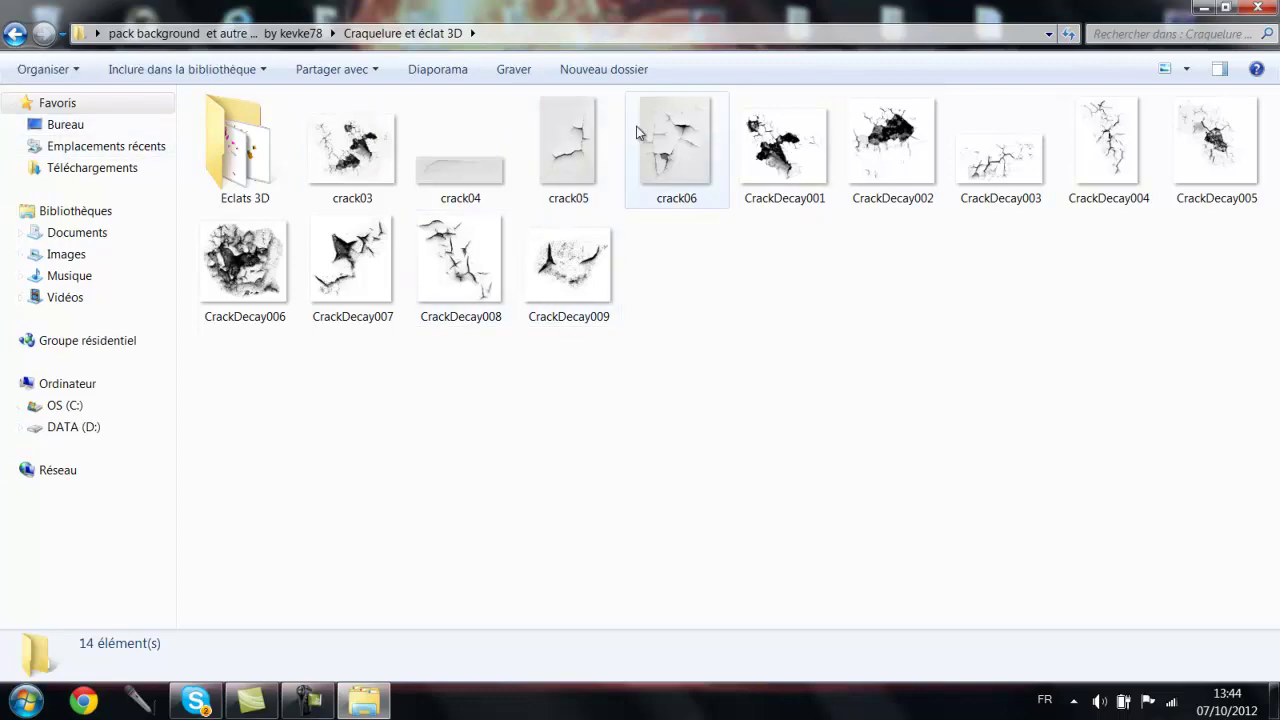
double_click(250, 165)
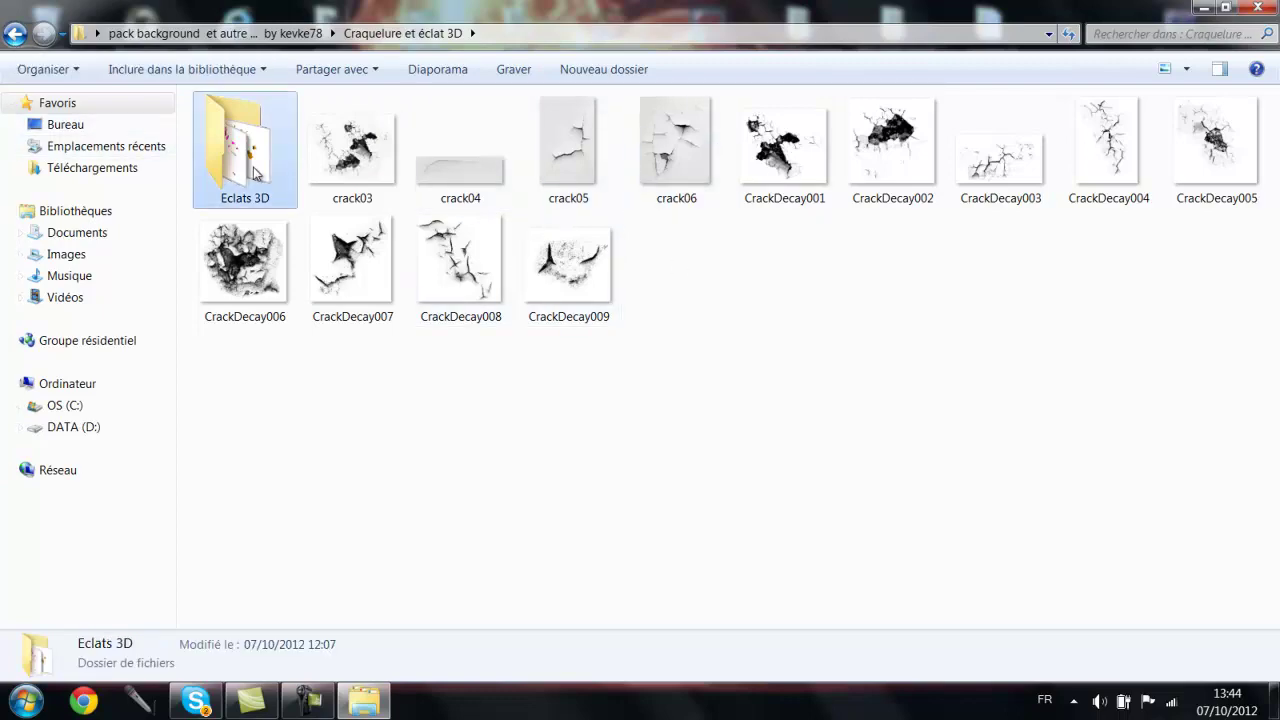
double_click(14, 34)
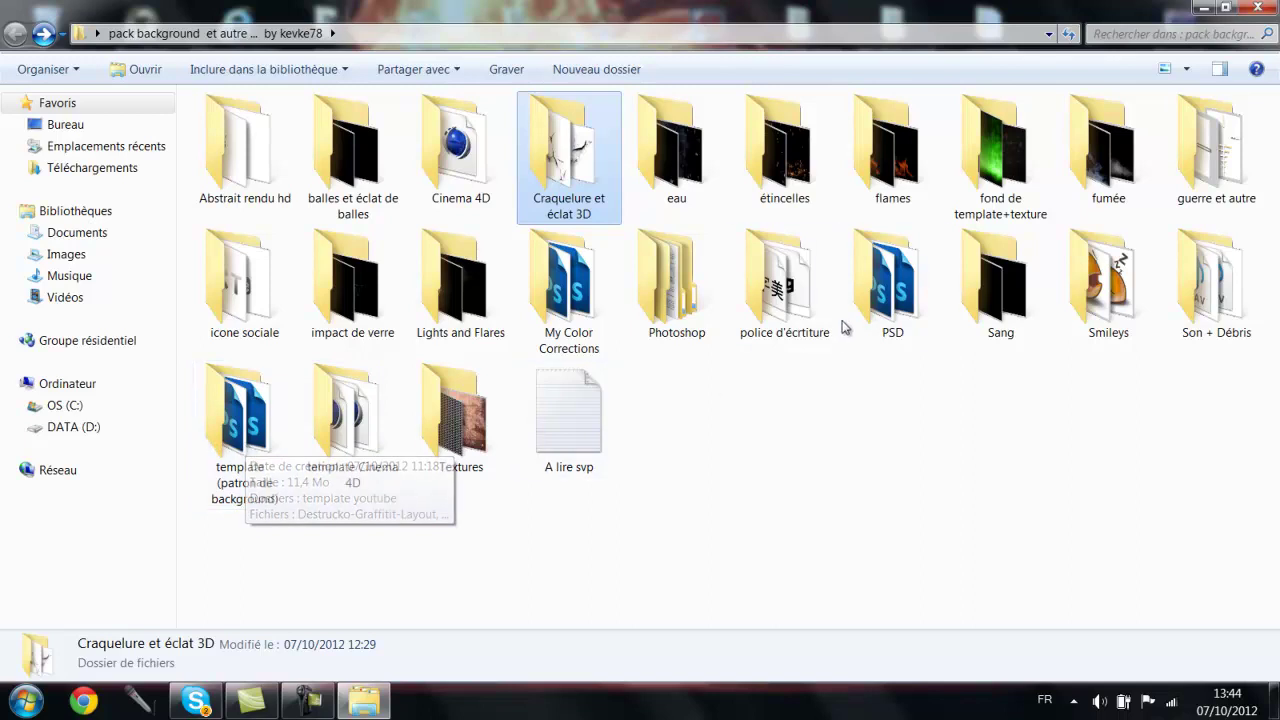
double_click(886, 314)
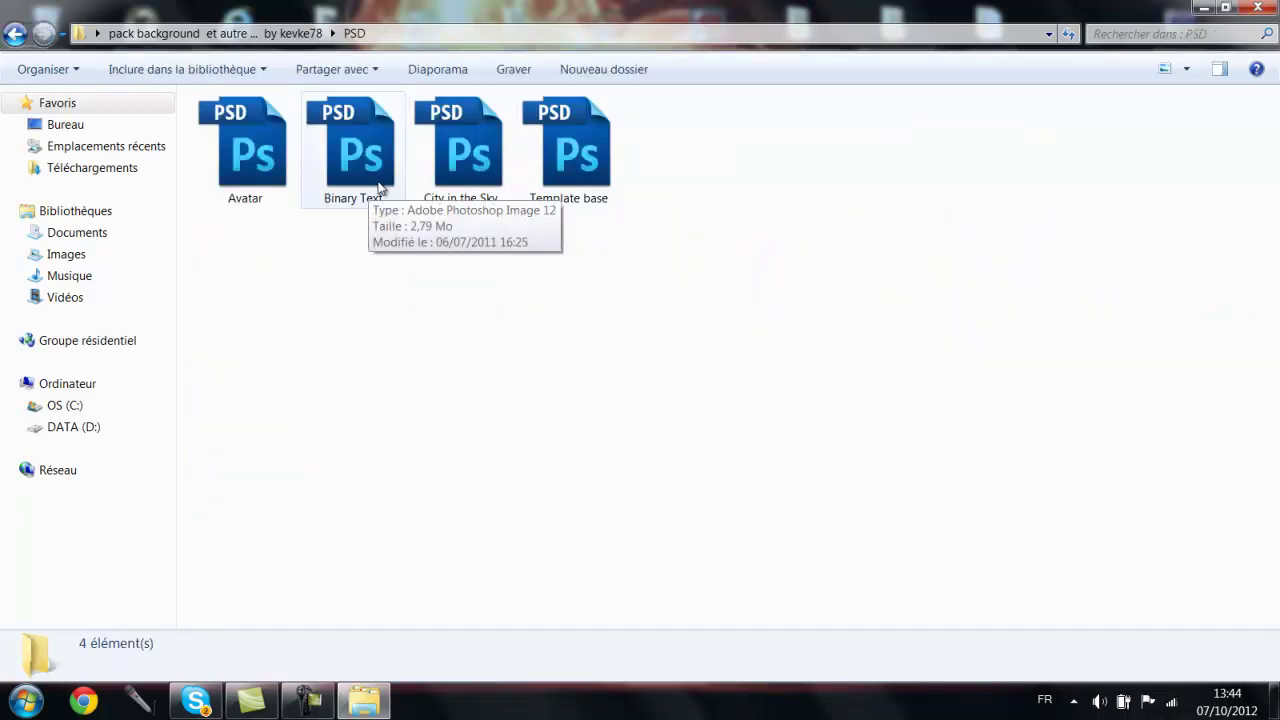
View Template base and Binary Text in Photoshop, dismissing the font and aspect-ratio warnings
click(562, 185)
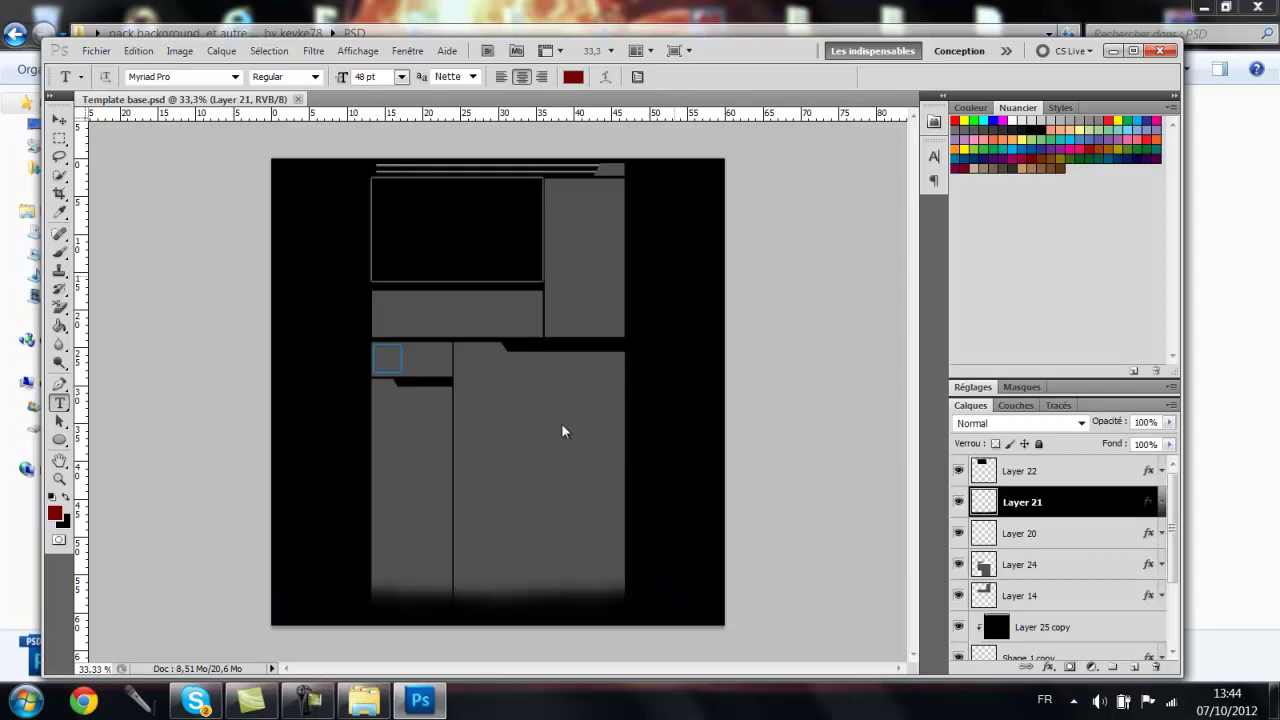
click(1156, 52)
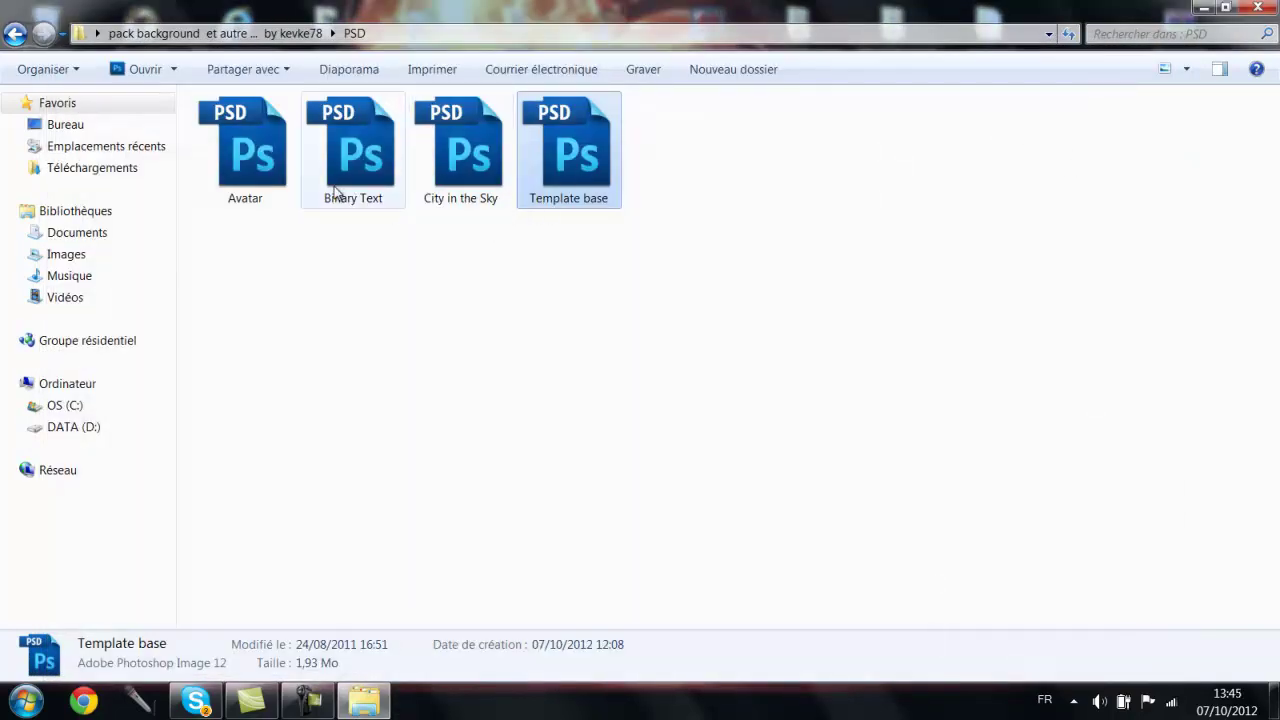
double_click(340, 185)
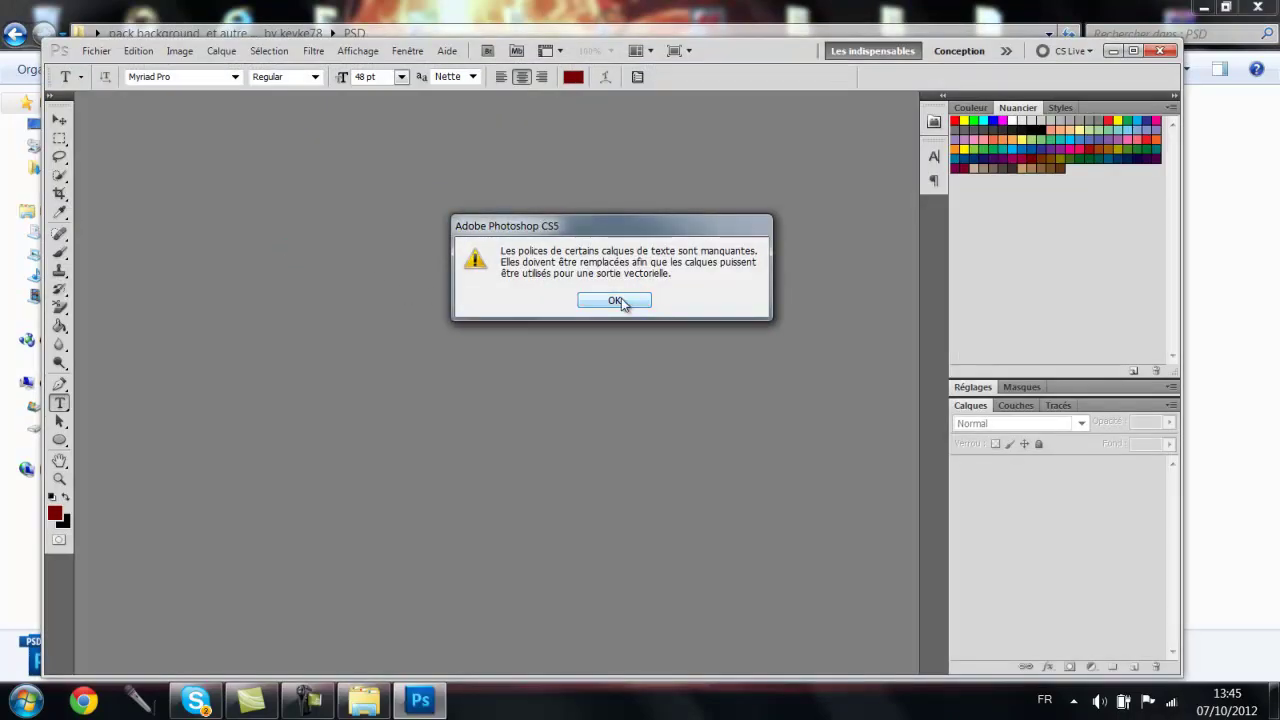
click(620, 303)
click(621, 302)
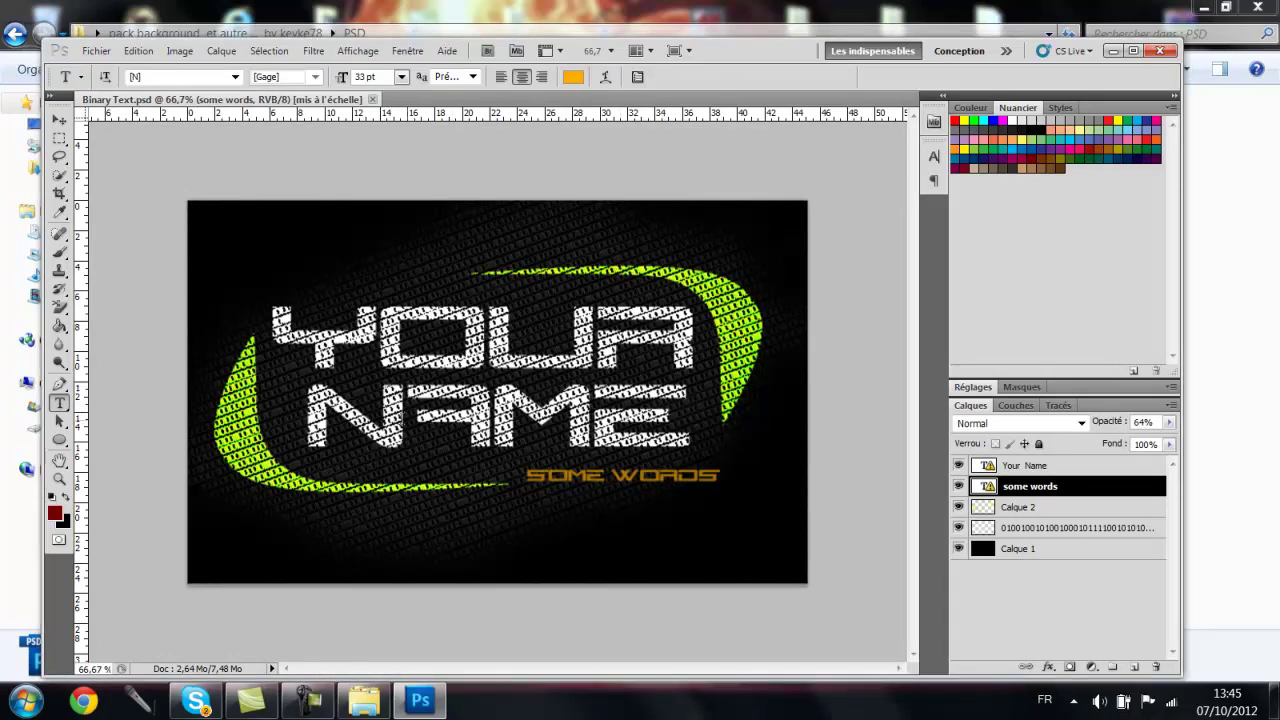
click(1159, 50)
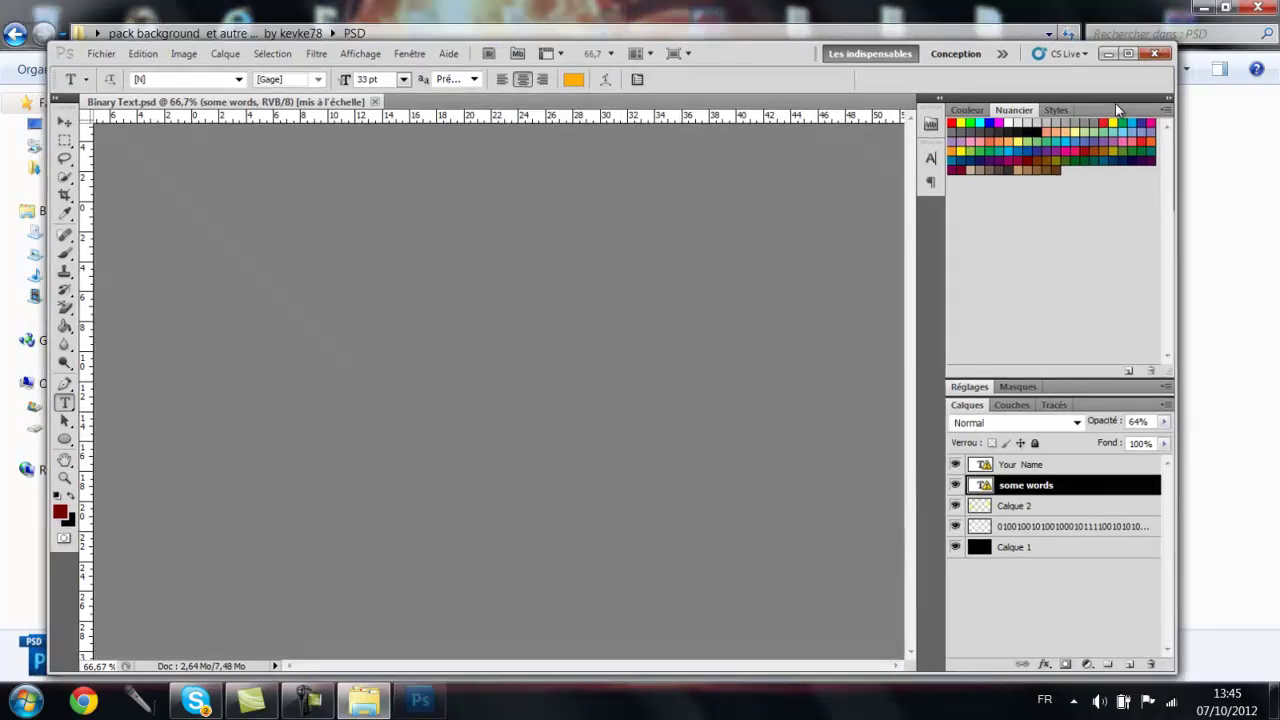
View 'City in the Sky.psd' past its missing-fonts warning, then close Photoshop
double_click(437, 180)
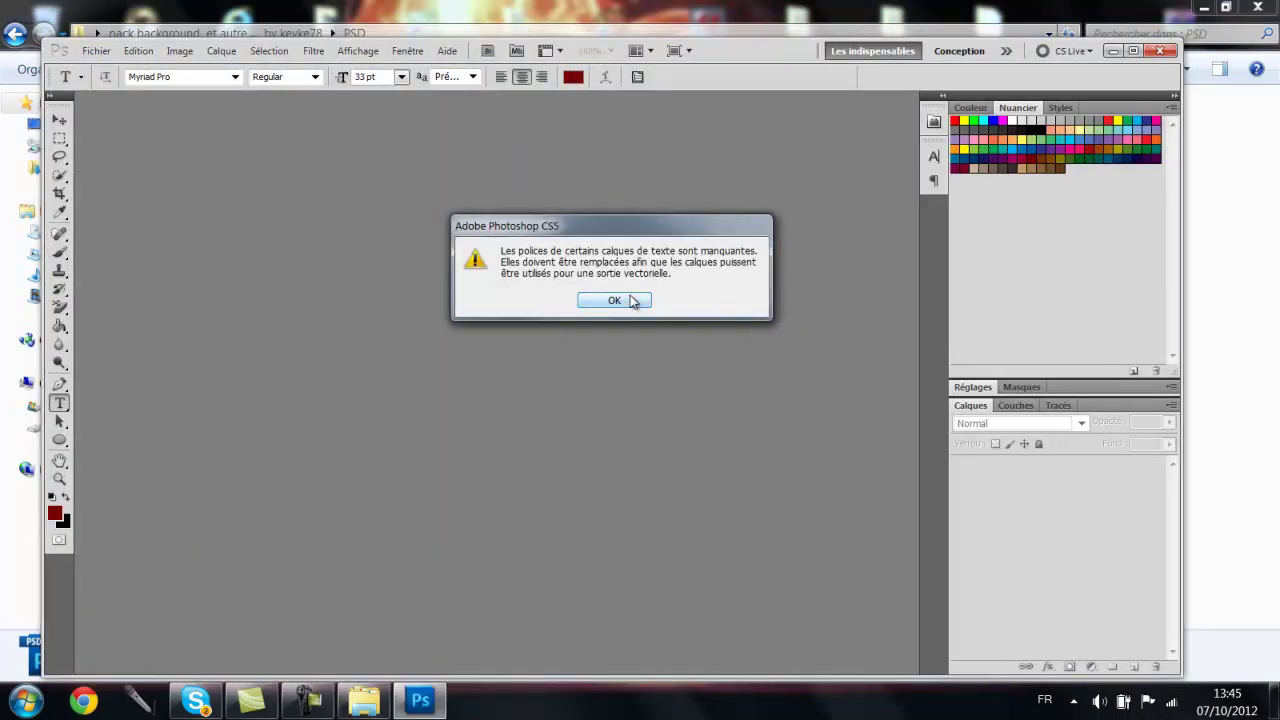
click(631, 299)
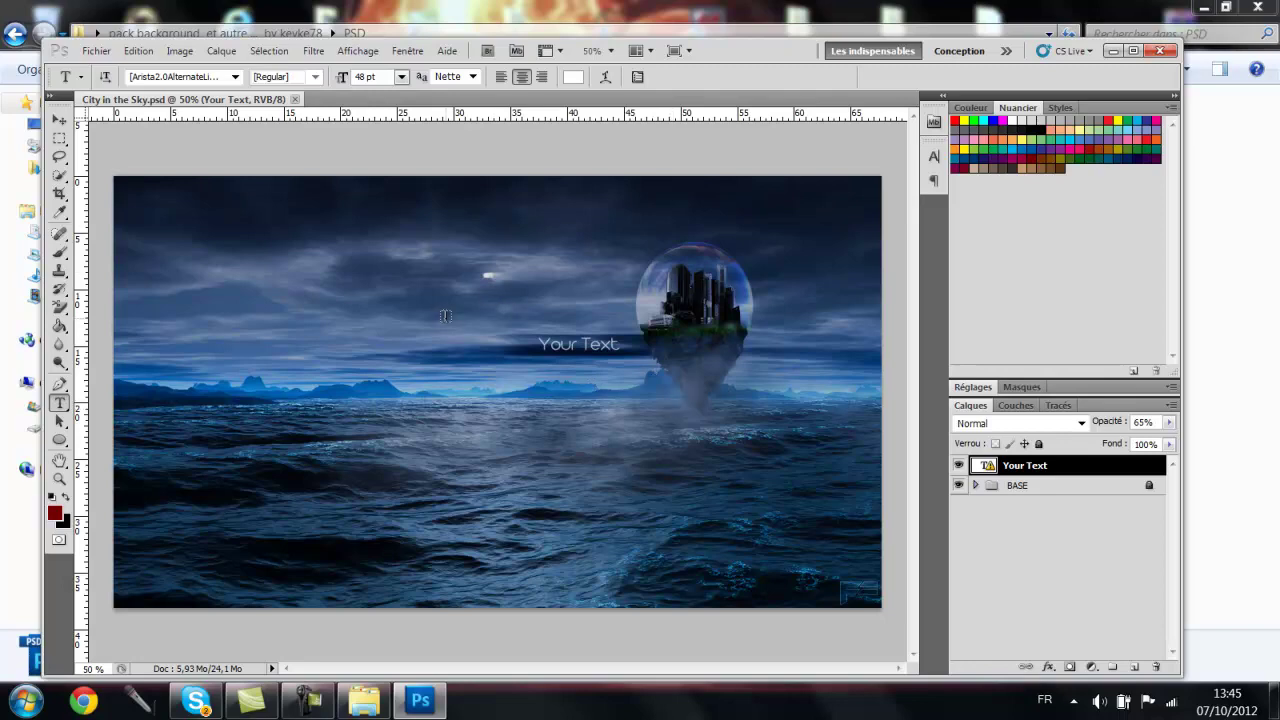
click(1159, 50)
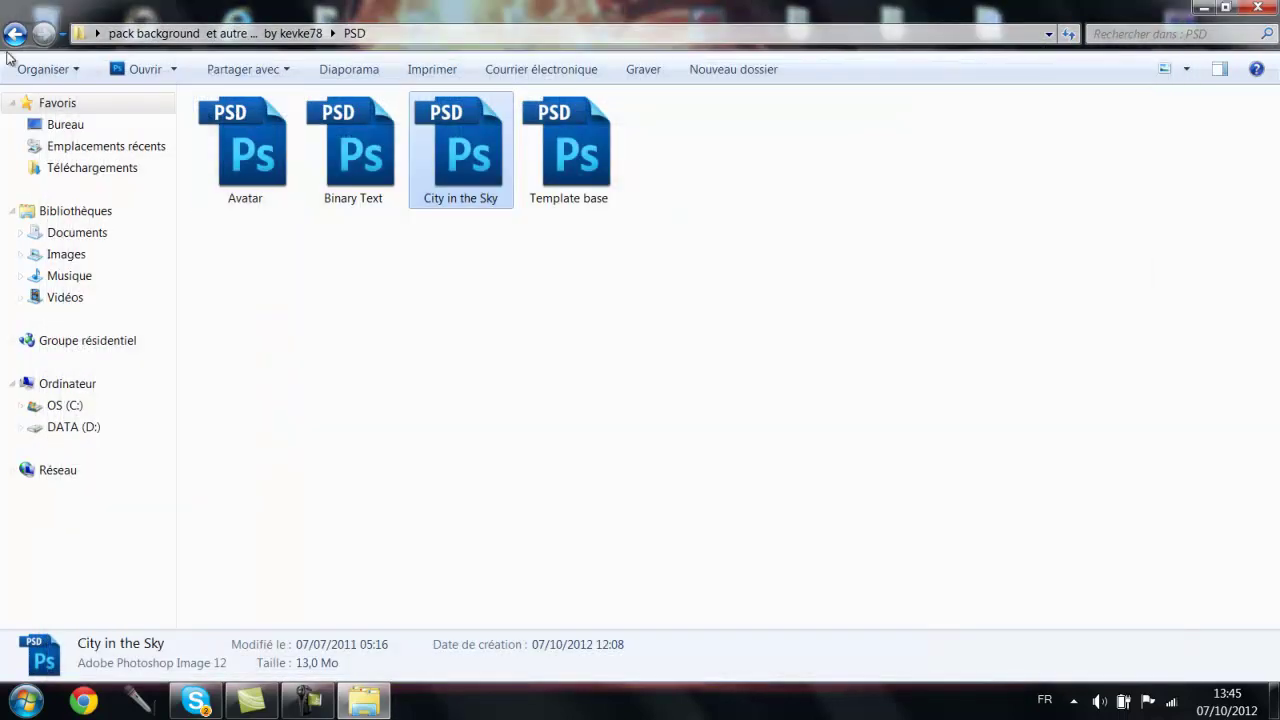
Return to the pack folder, enter the template folder and open 'new youtube template by kevke78.psd'
click(14, 33)
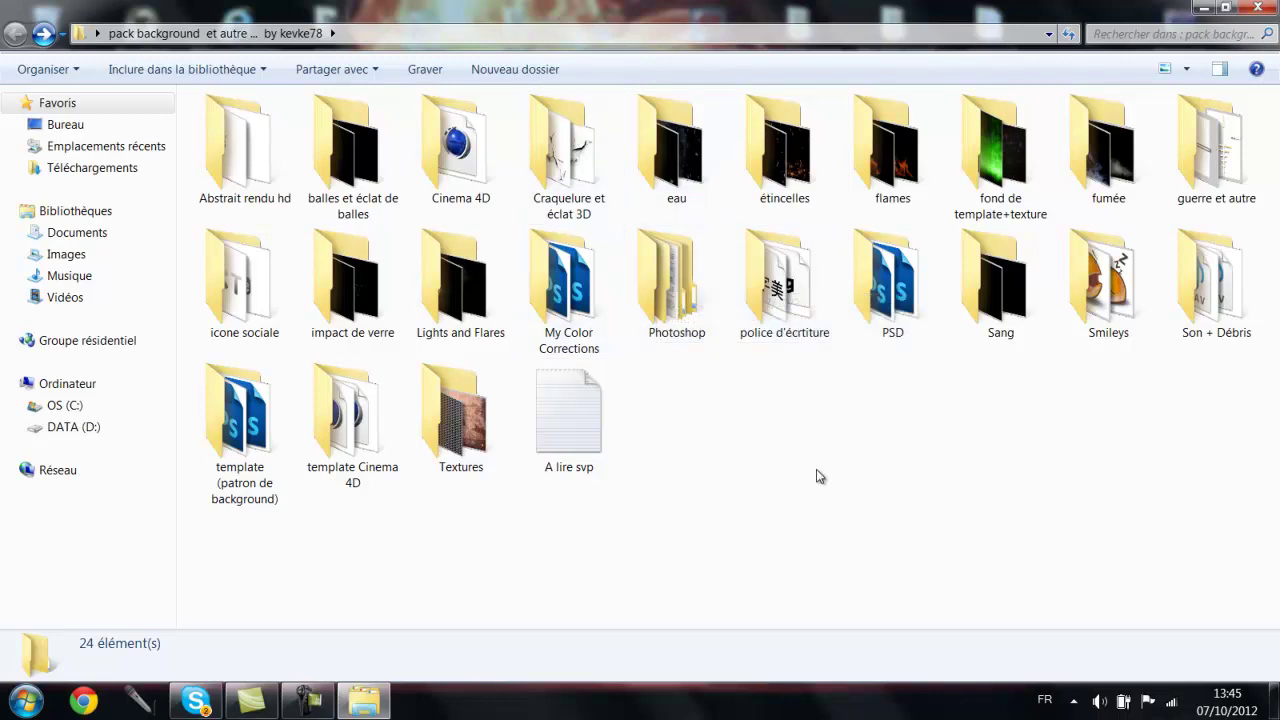
double_click(229, 481)
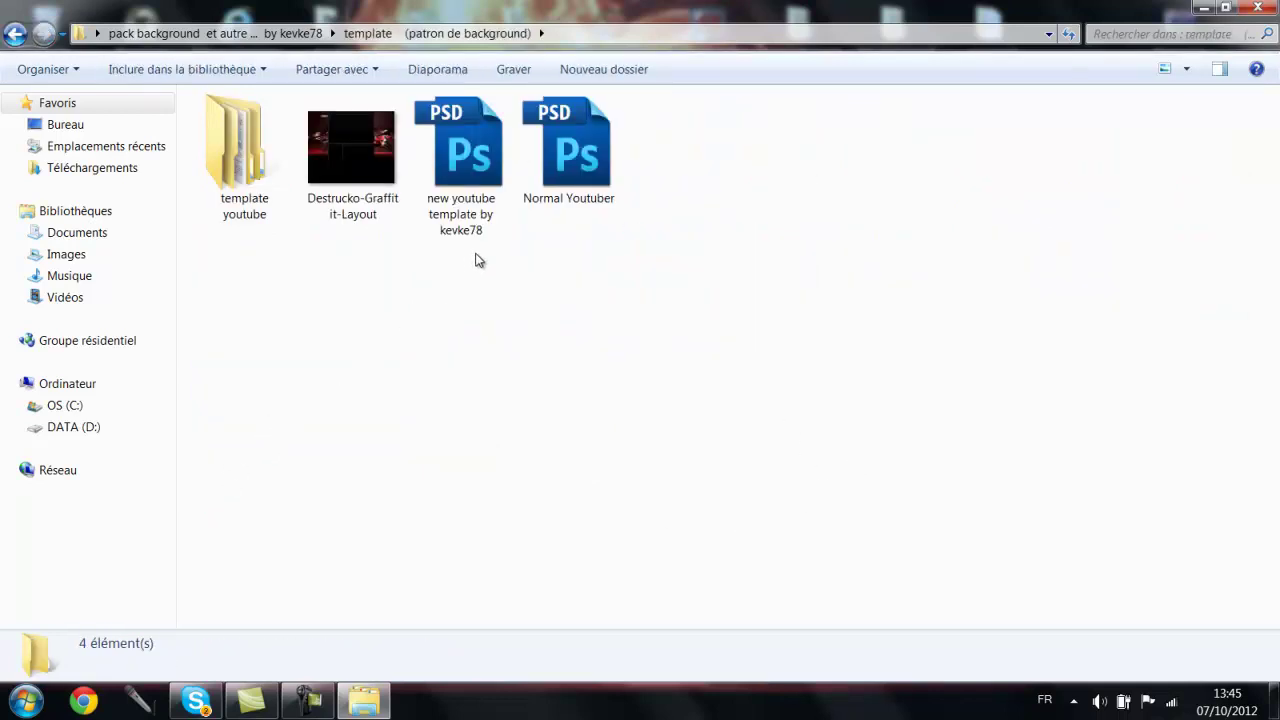
click(465, 225)
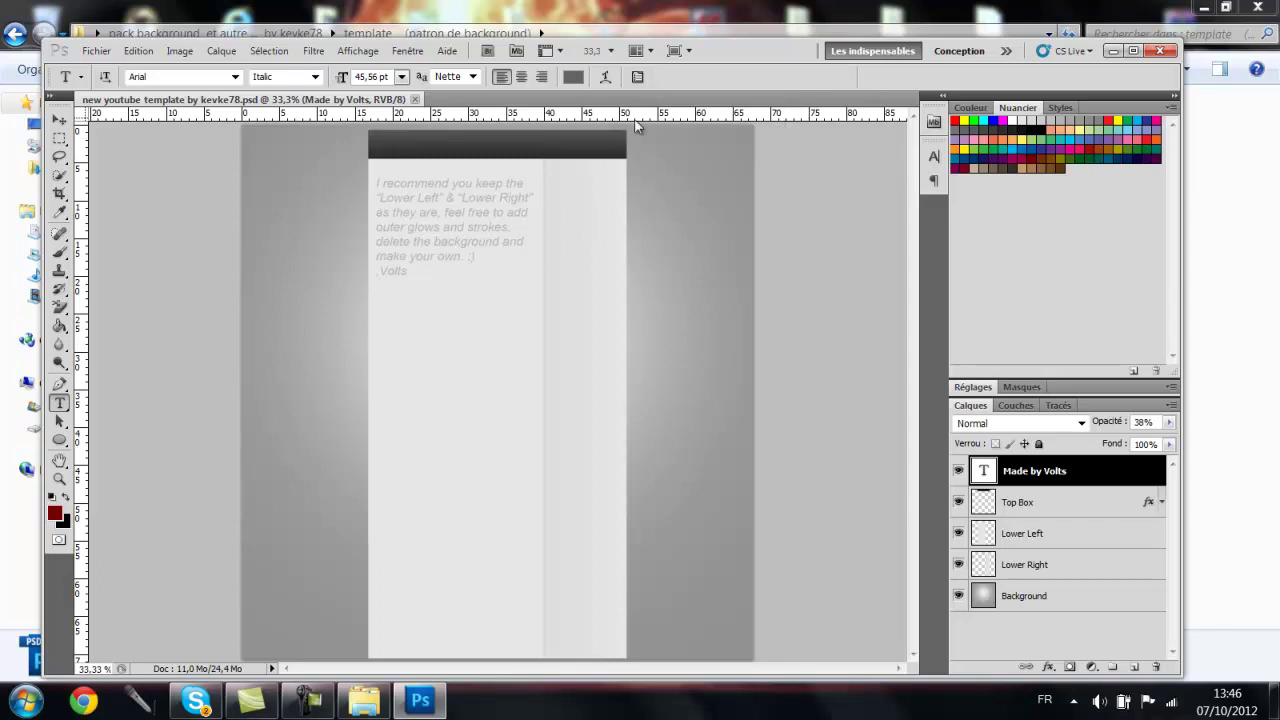
Start placing an image and browse to the desktop's pack background folder by kevke78
click(97, 51)
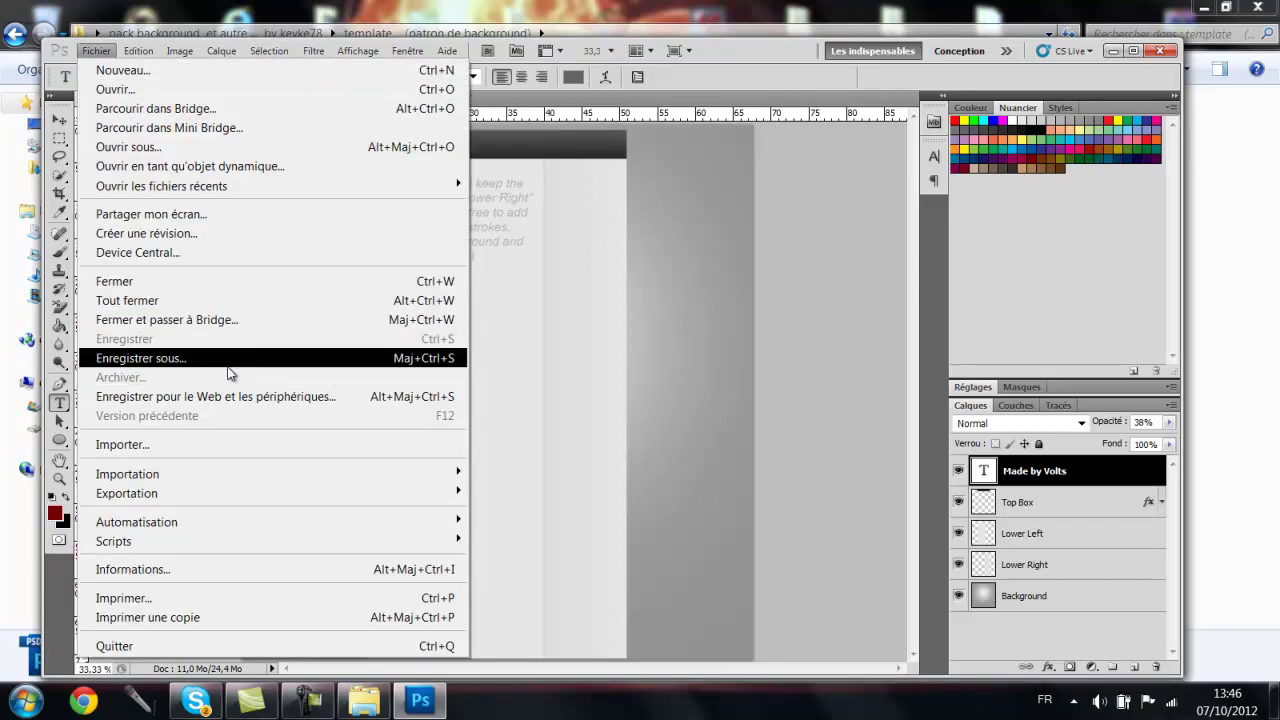
click(240, 446)
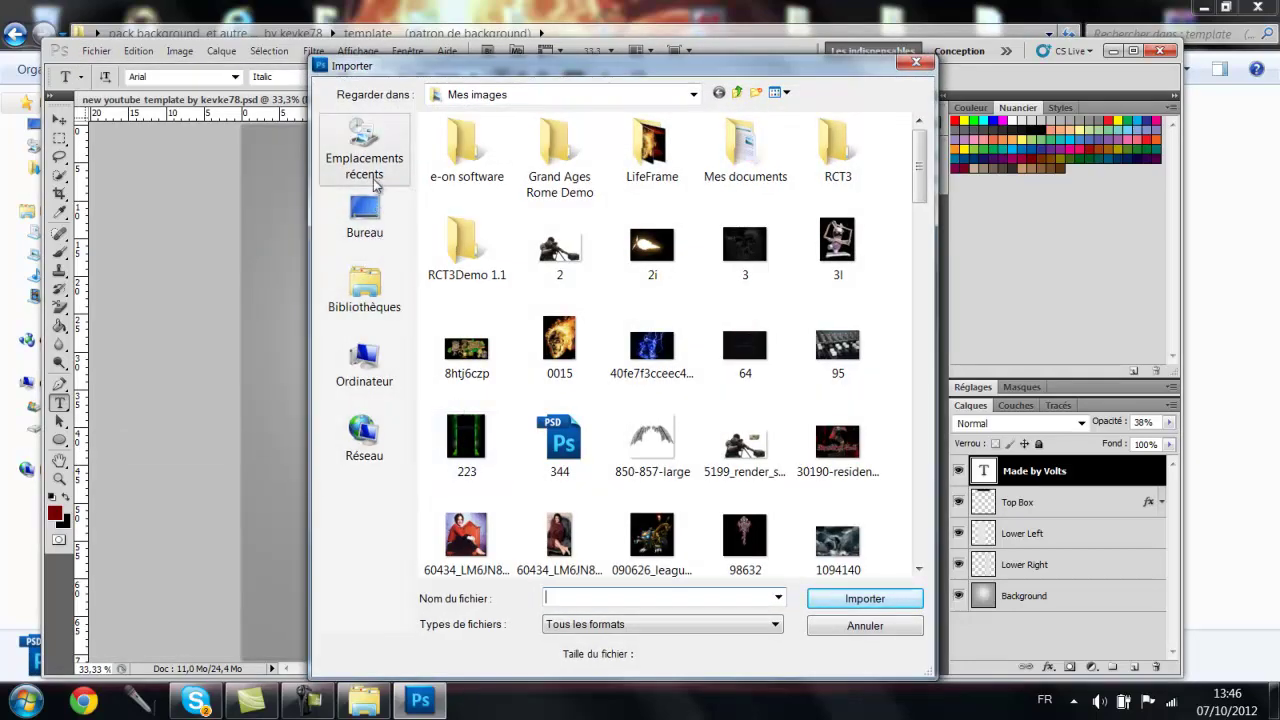
click(378, 228)
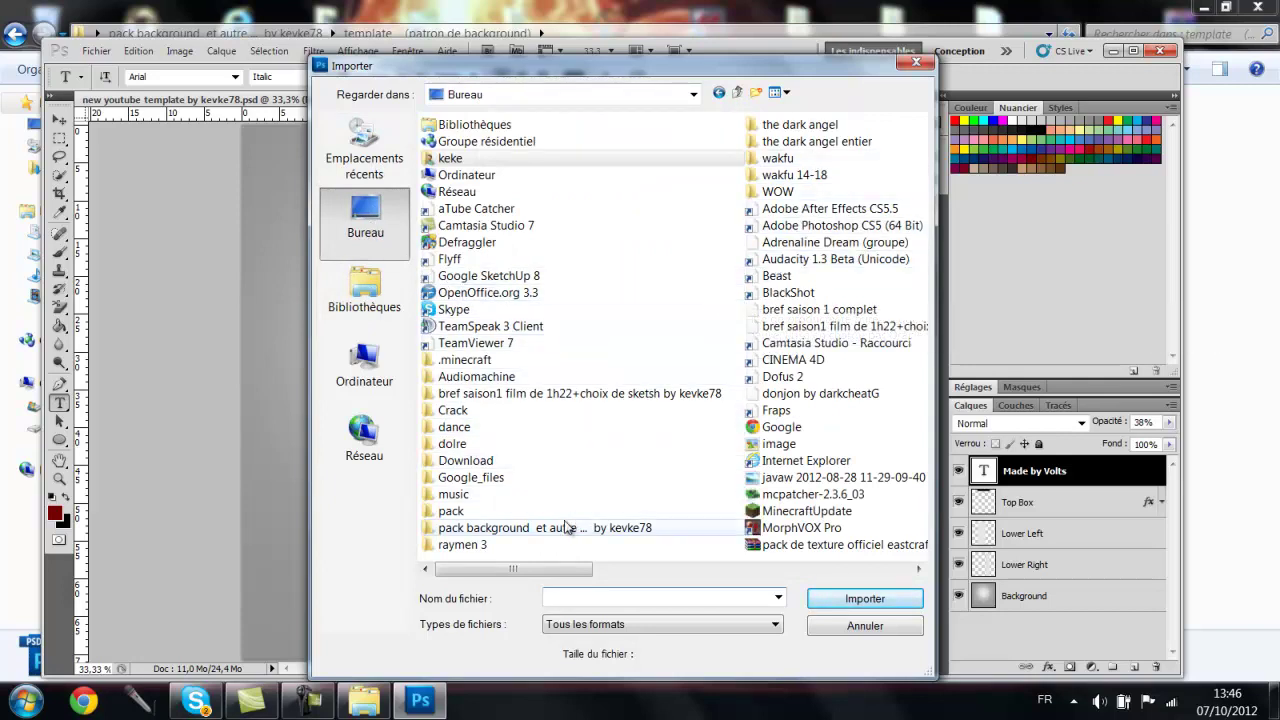
double_click(510, 530)
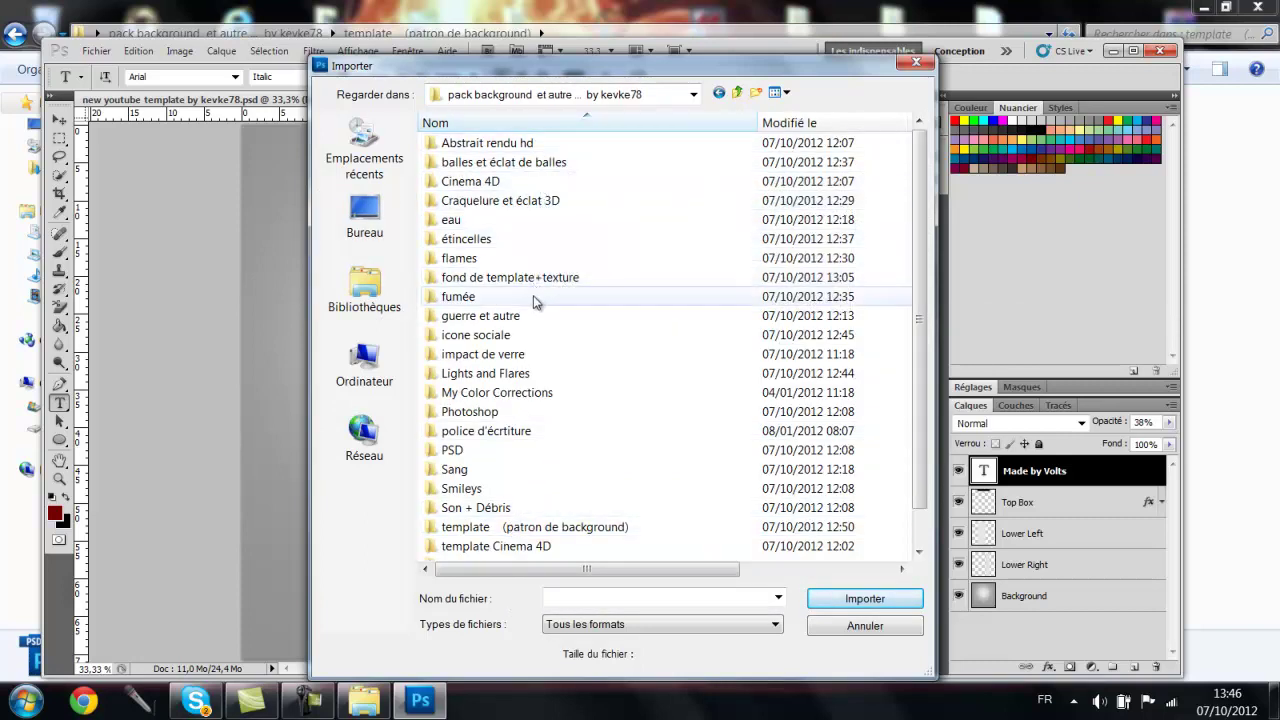
Cycle the dialog view through list and medium icons, settling on large icons
click(786, 93)
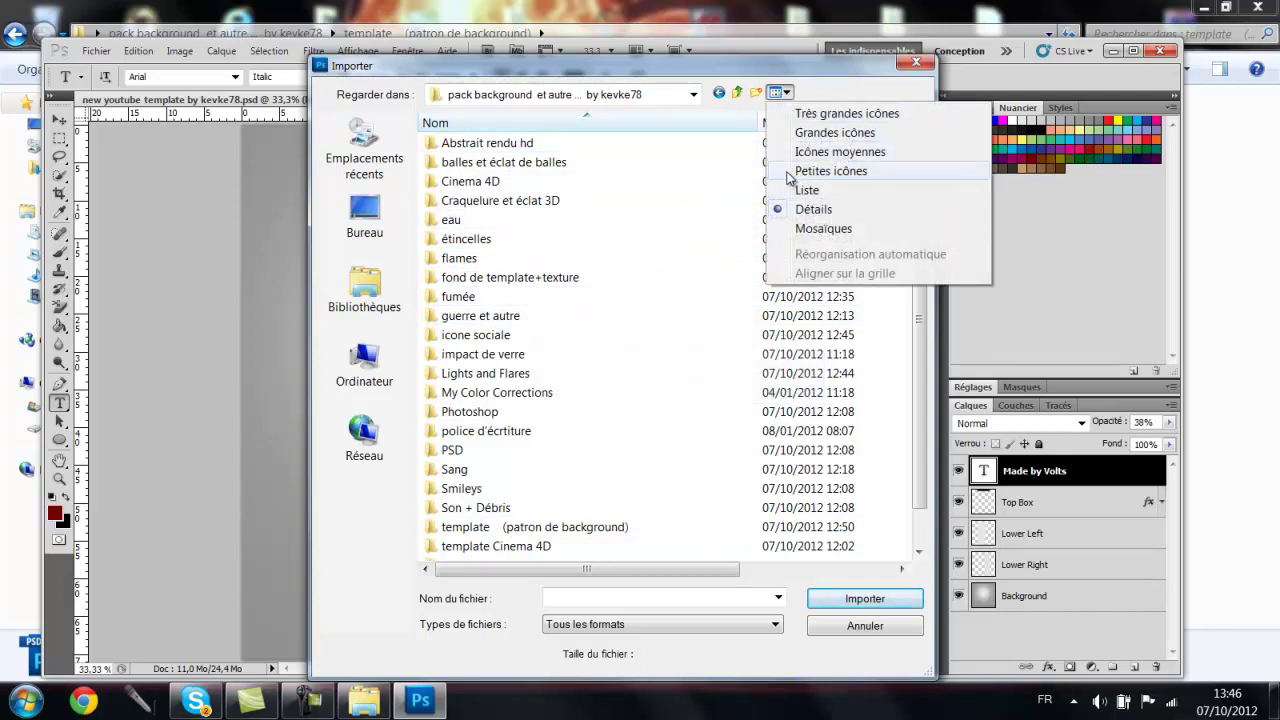
click(805, 190)
click(786, 93)
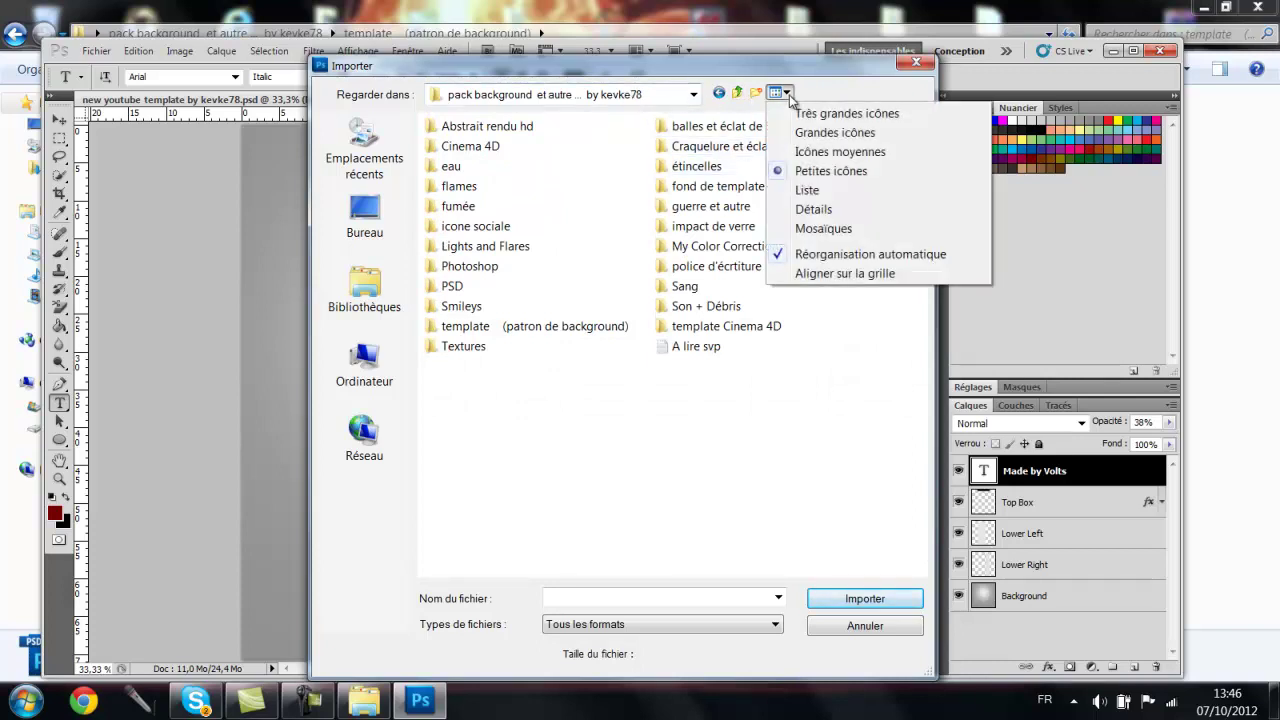
click(800, 152)
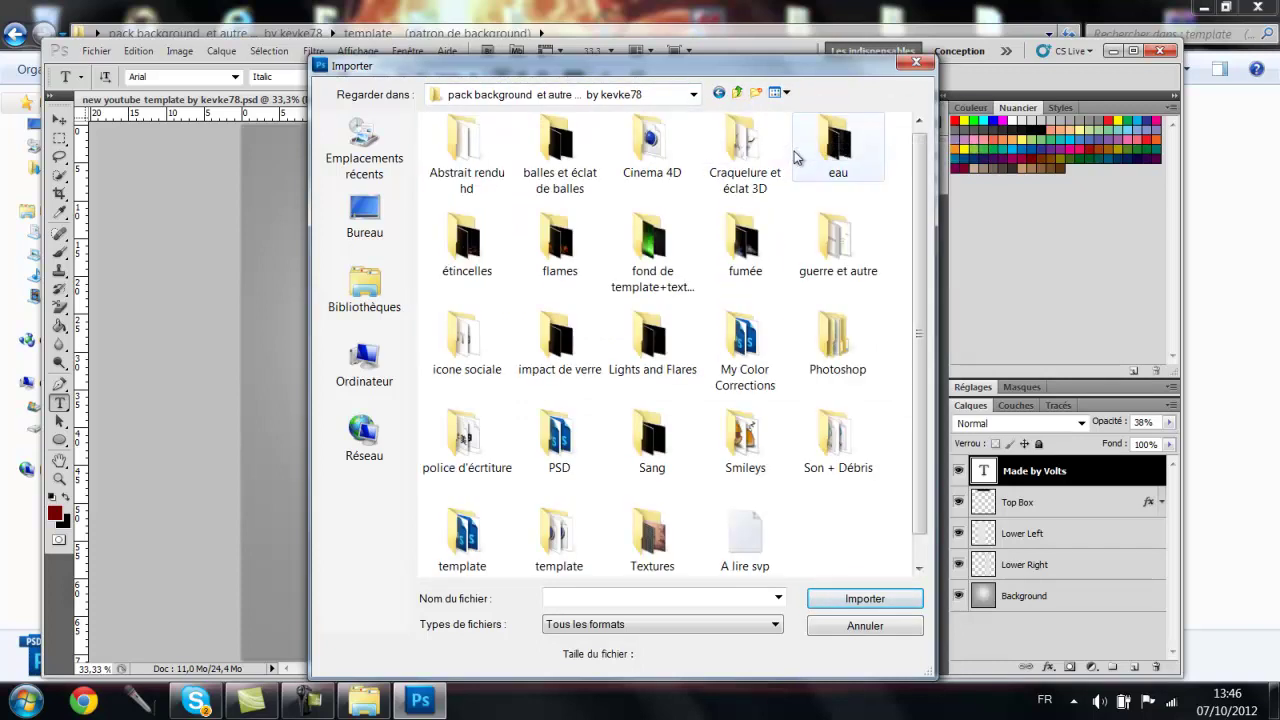
click(776, 93)
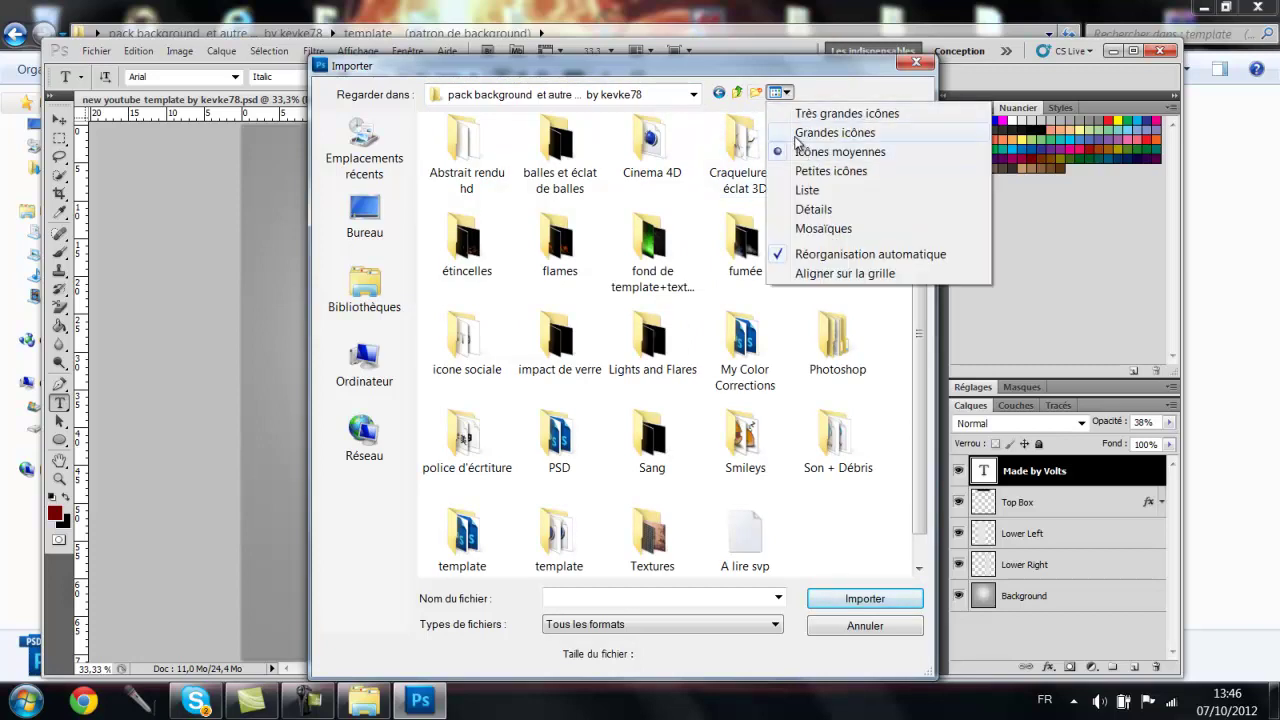
click(797, 134)
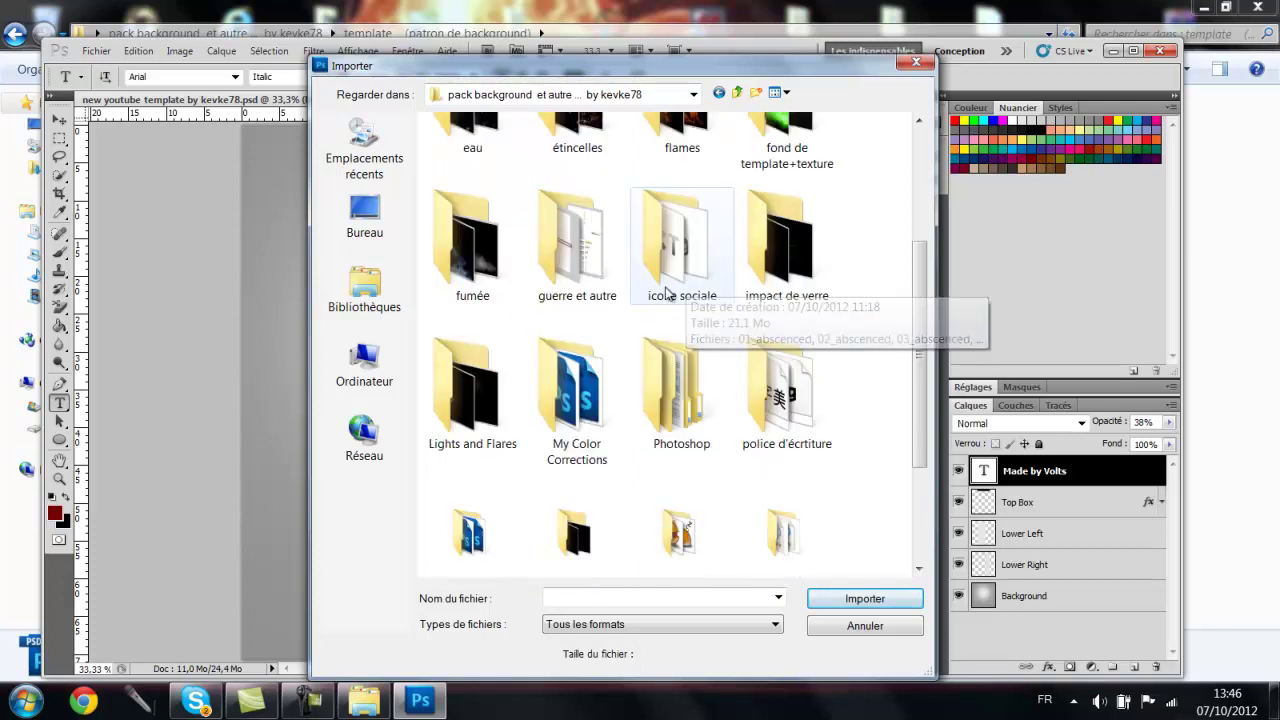
Open the Lights and Flares folder and select the 2_00000 flare image
scroll(680, 292, down, 2)
scroll(666, 296, down, 2)
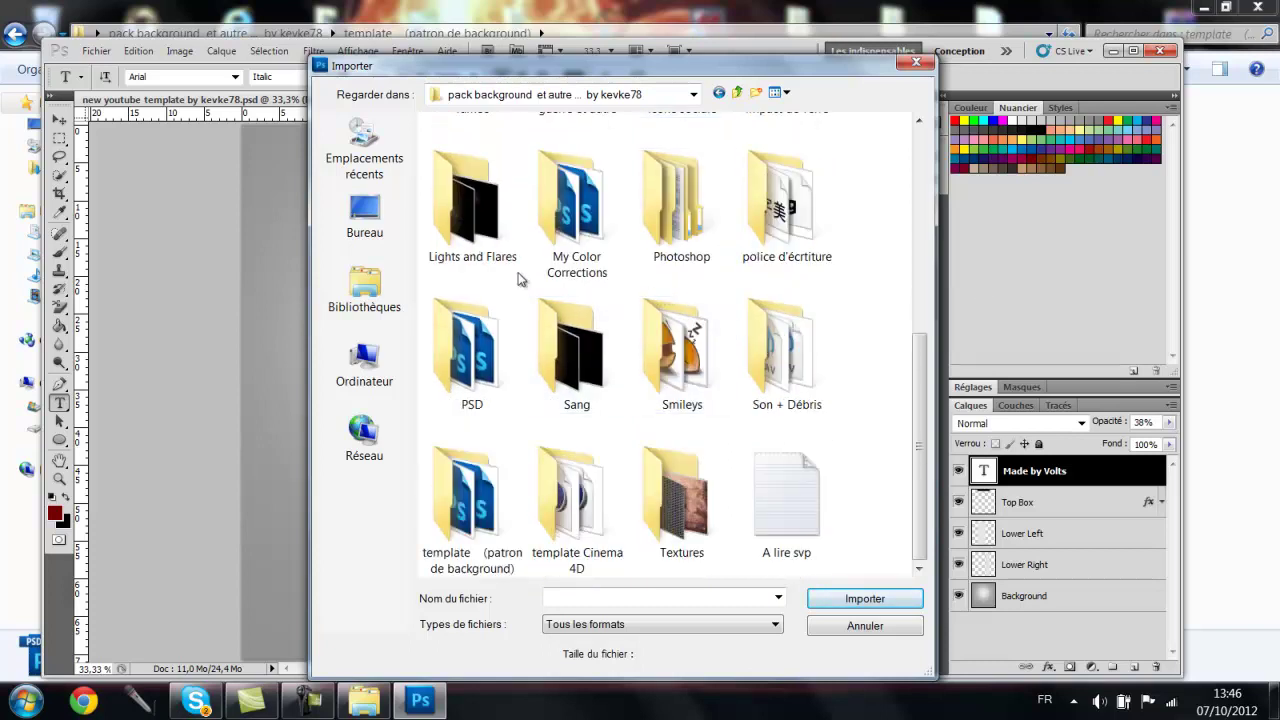
double_click(490, 249)
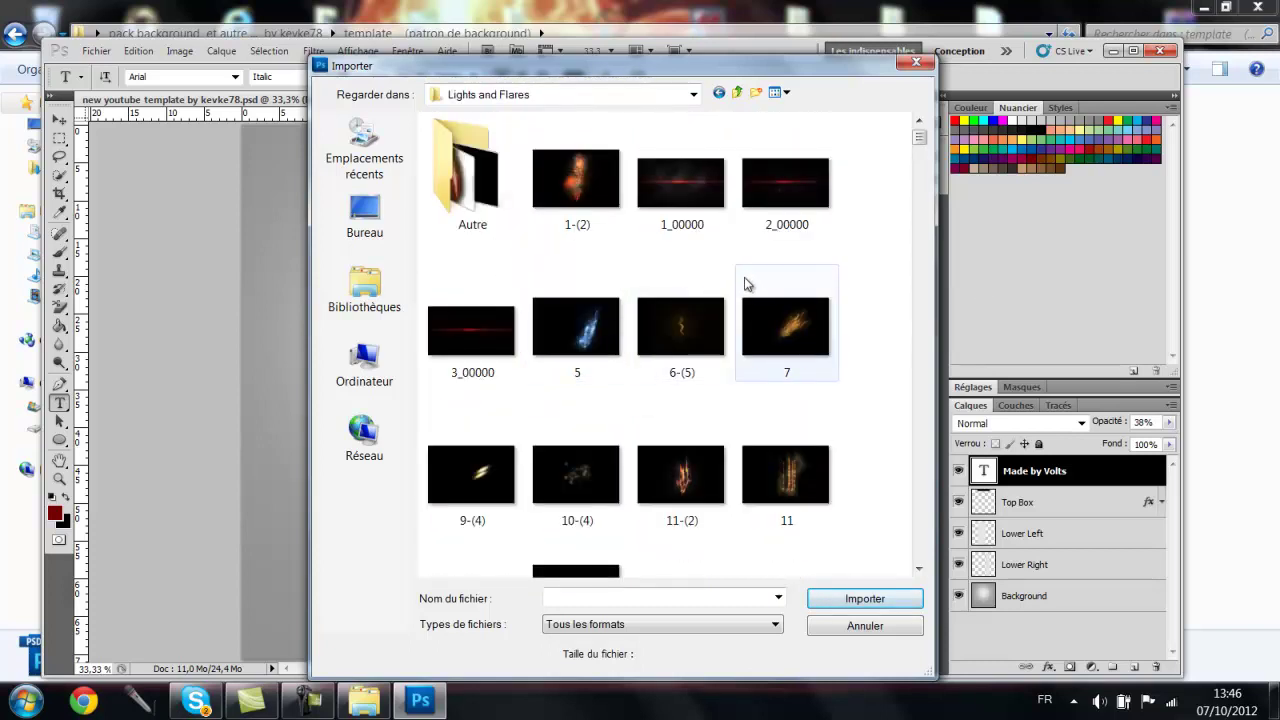
scroll(728, 266, down, 3)
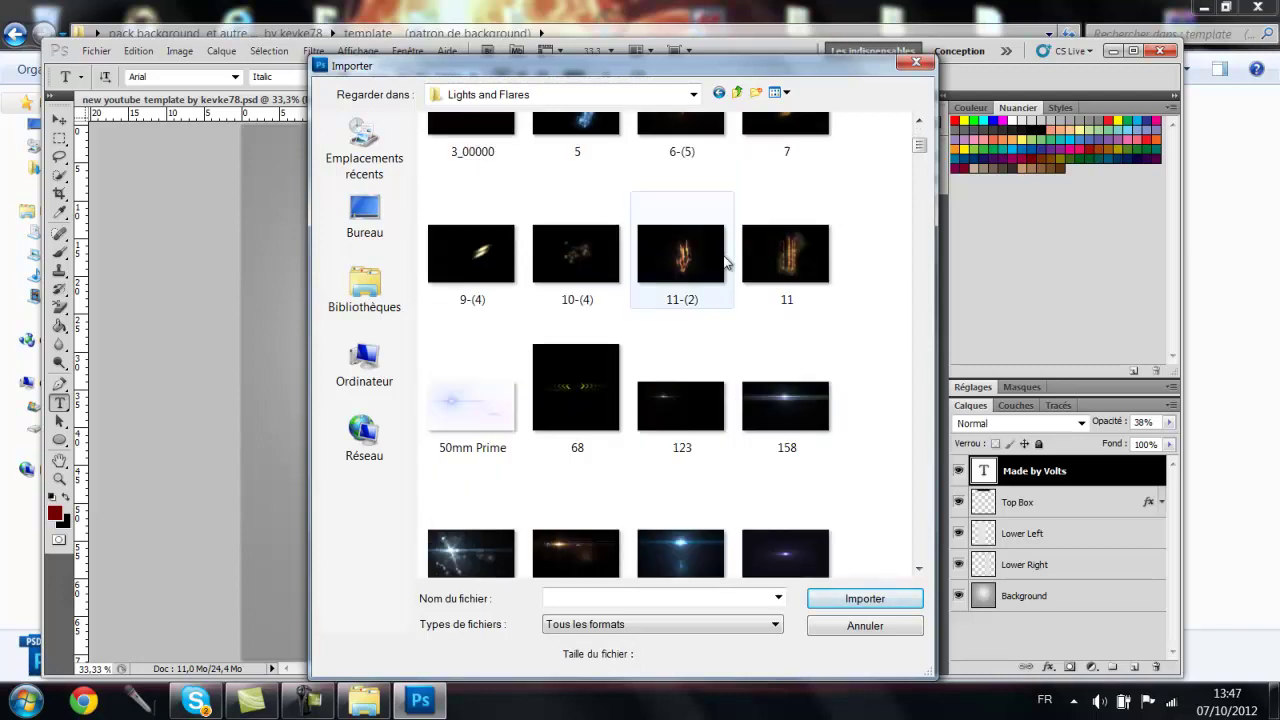
scroll(726, 266, down, 2)
scroll(728, 266, down, 2)
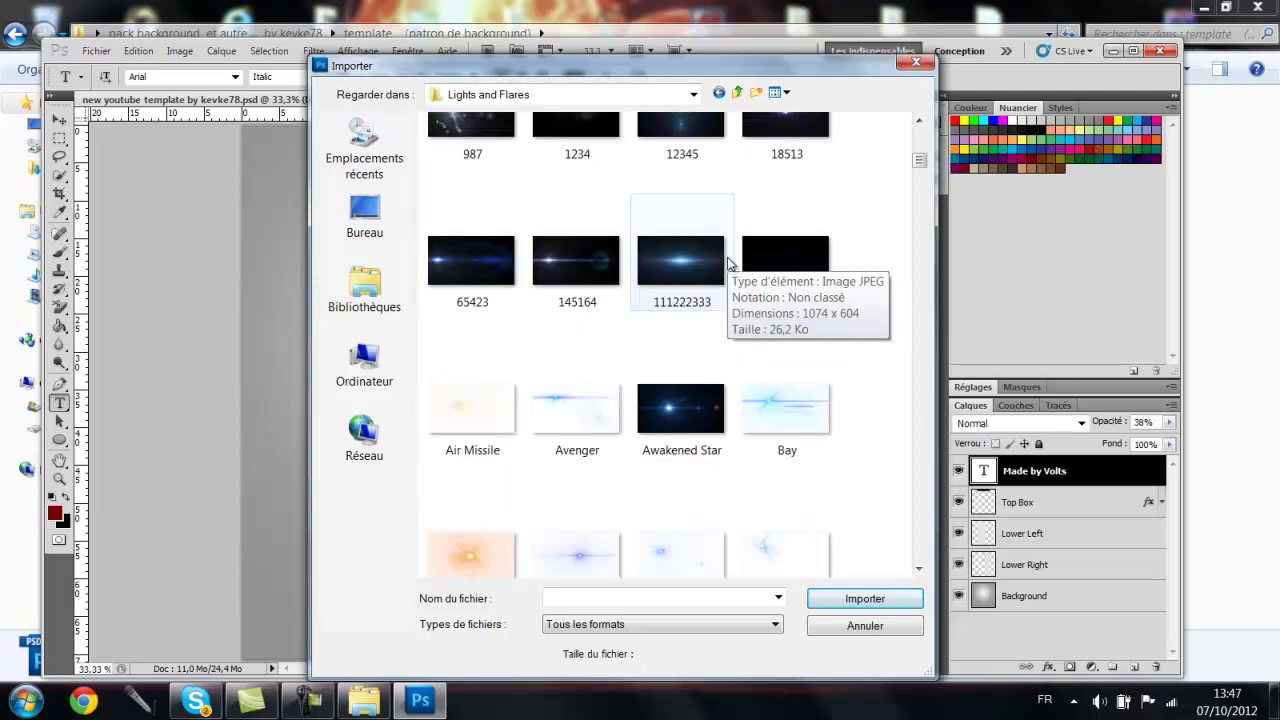
scroll(728, 266, down, 3)
scroll(728, 266, down, 3)
scroll(730, 262, down, 2)
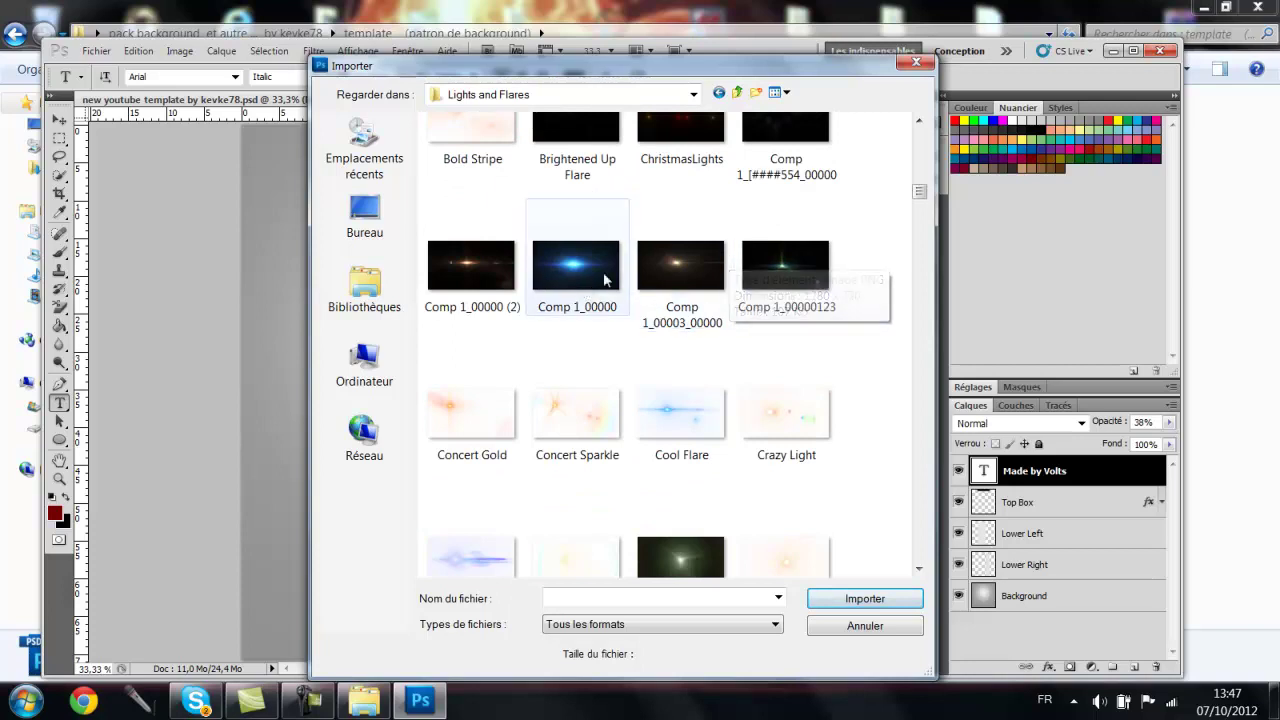
scroll(701, 296, down, 3)
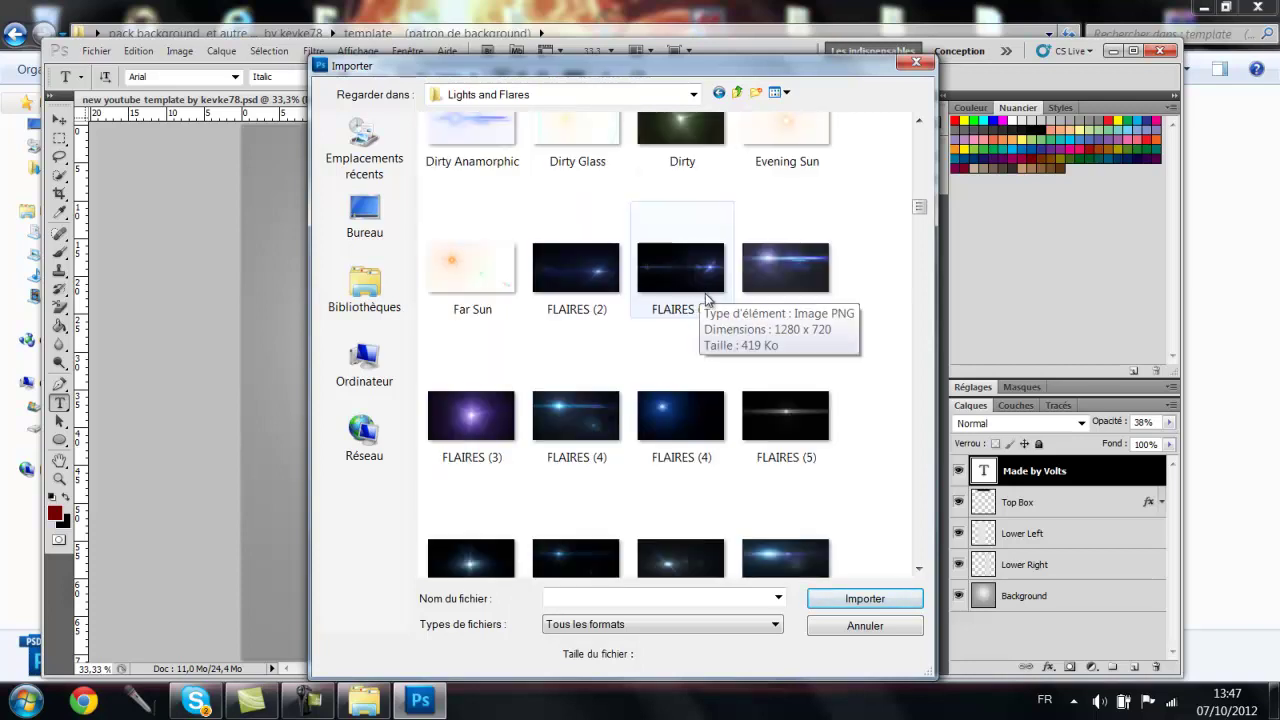
scroll(766, 383, up, 10)
scroll(766, 383, up, 6)
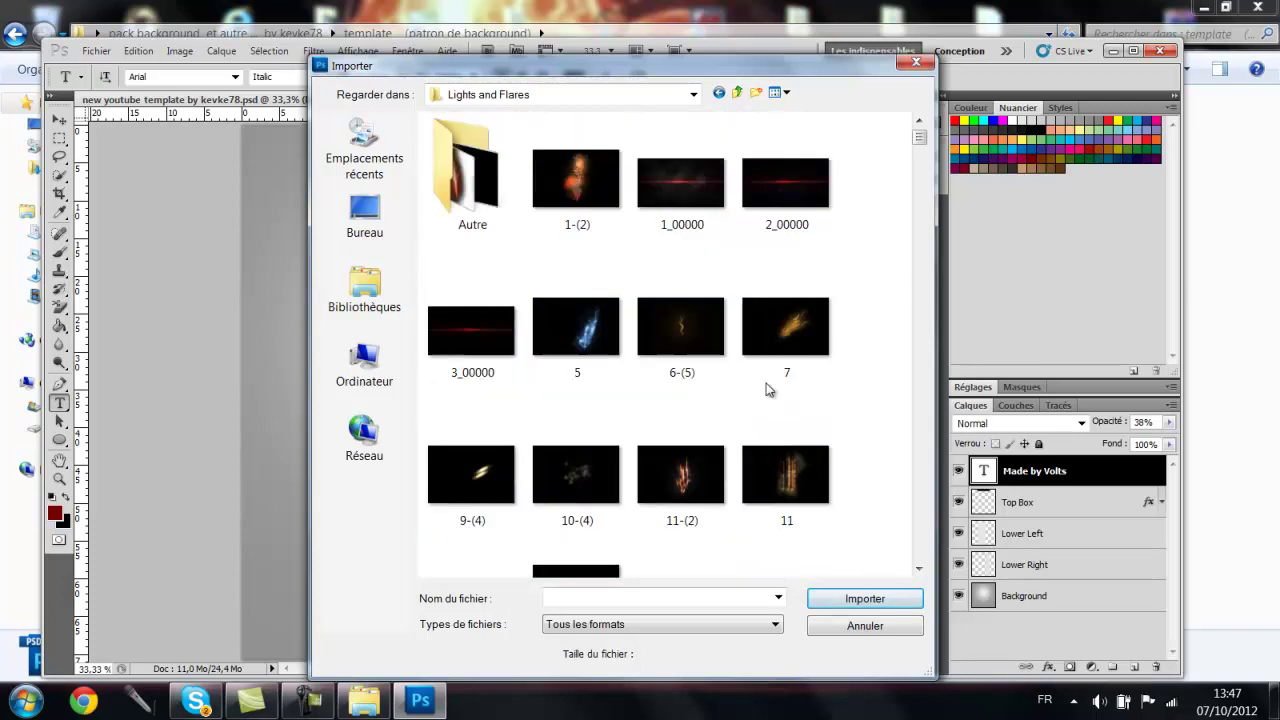
click(771, 198)
Place the 2_00000 flare and rotate it about -90° so its streak runs vertically
click(838, 601)
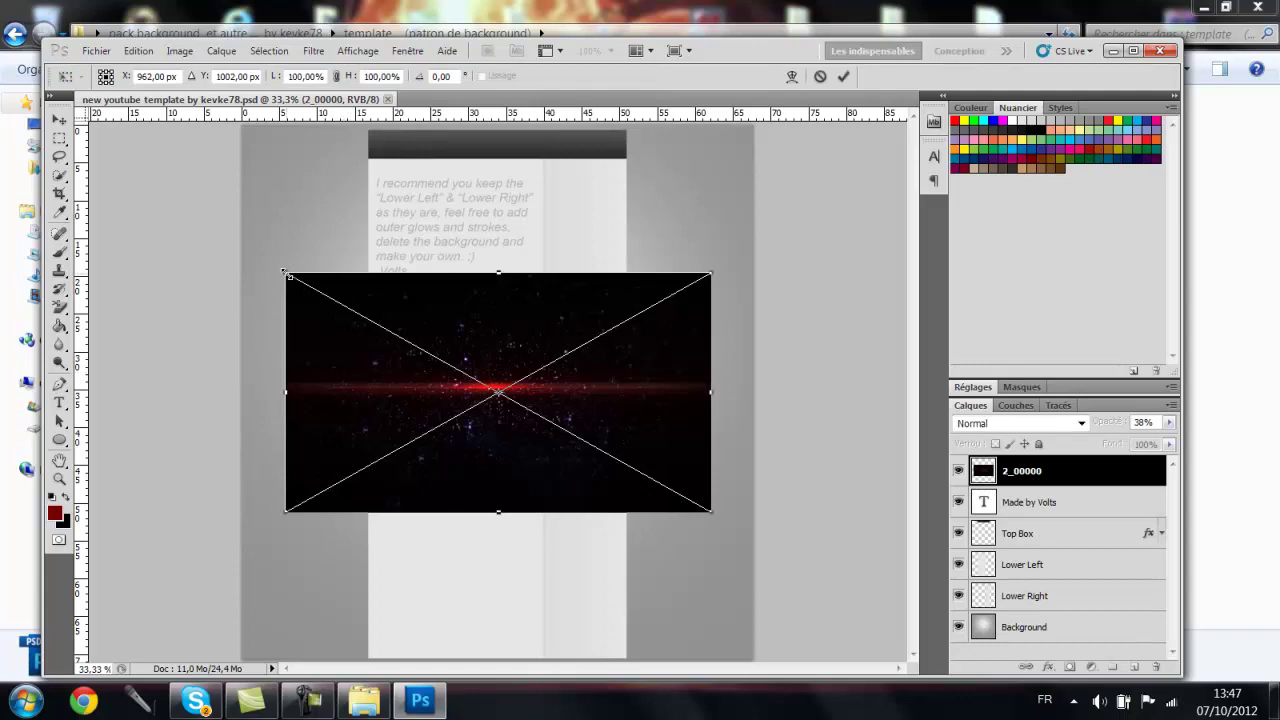
mouse_move(276, 258)
mouse_down()
mouse_move(421, 584)
mouse_move(388, 577)
mouse_up()
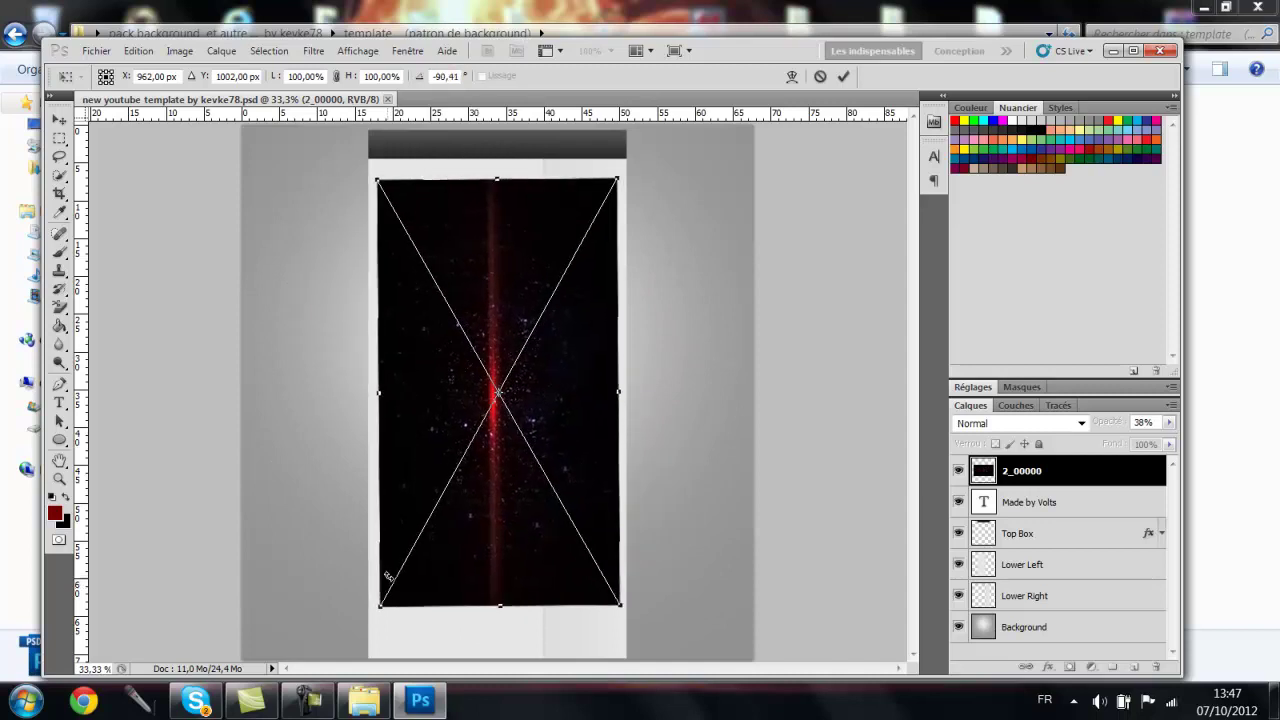
drag(388, 577, 382, 578)
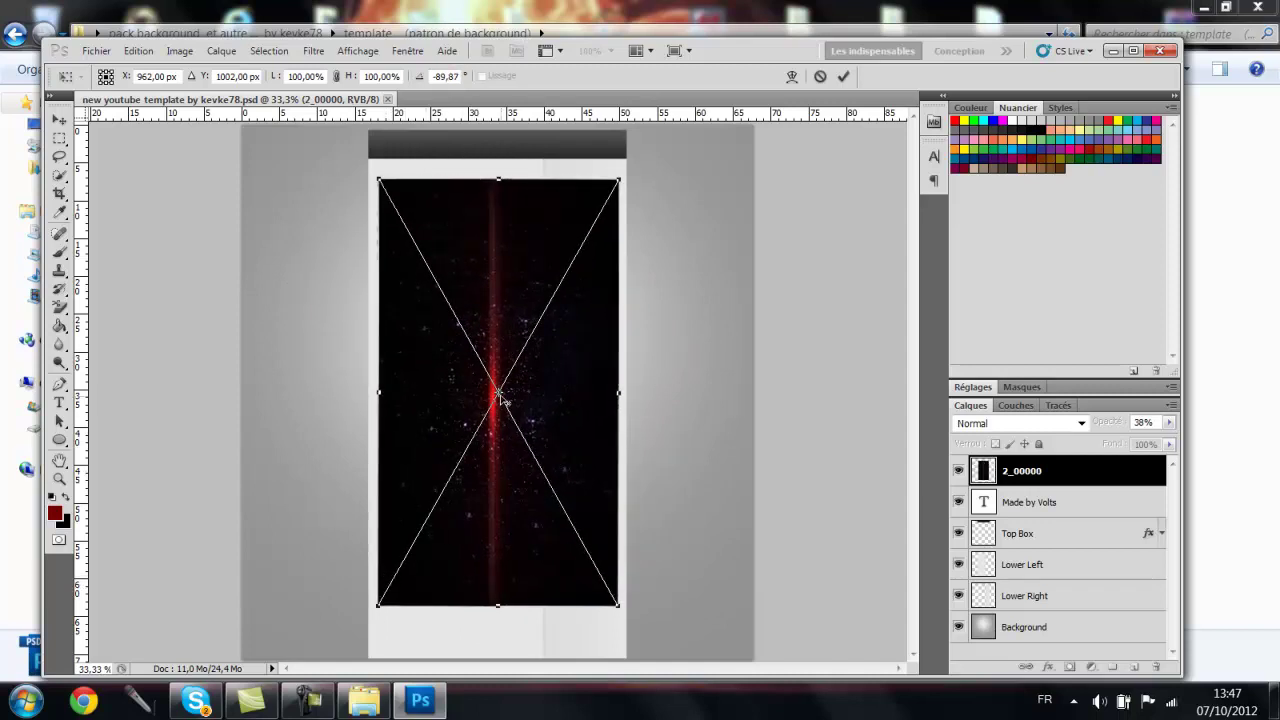
Scale the flare to about 98% by 77% and position it over the page's left side
drag(490, 397, 338, 398)
drag(511, 362, 301, 363)
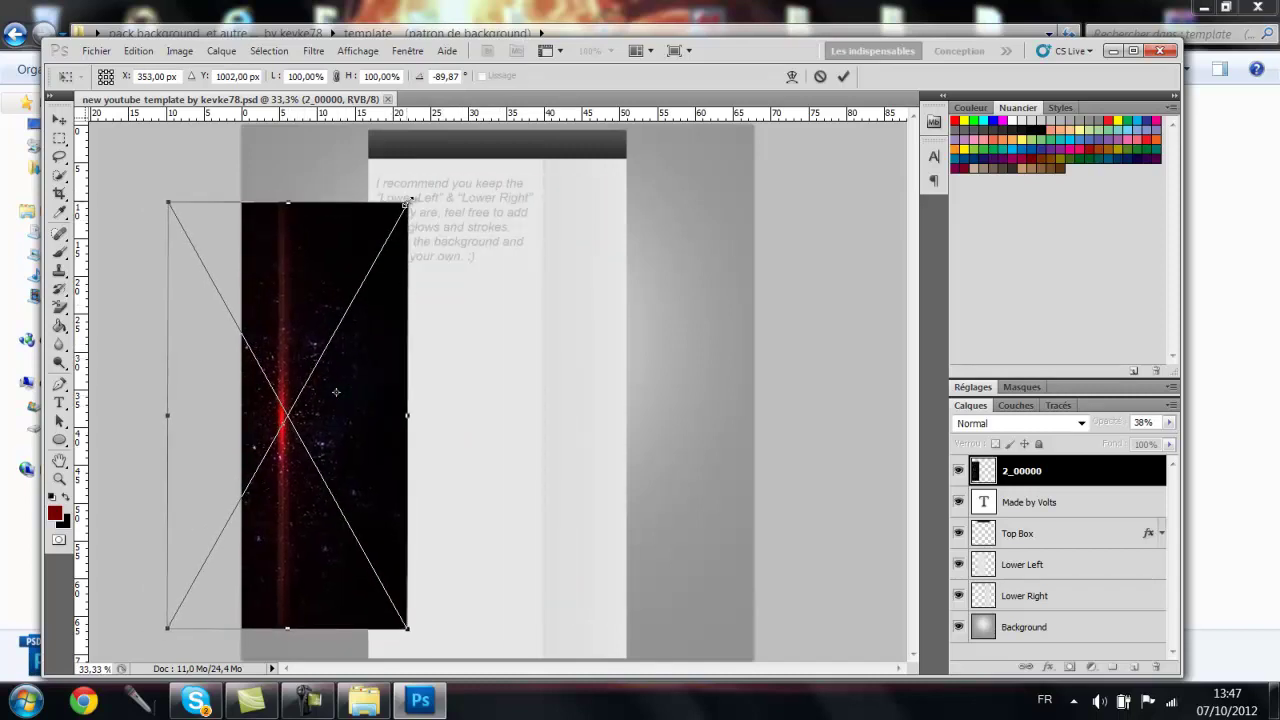
drag(407, 203, 348, 210)
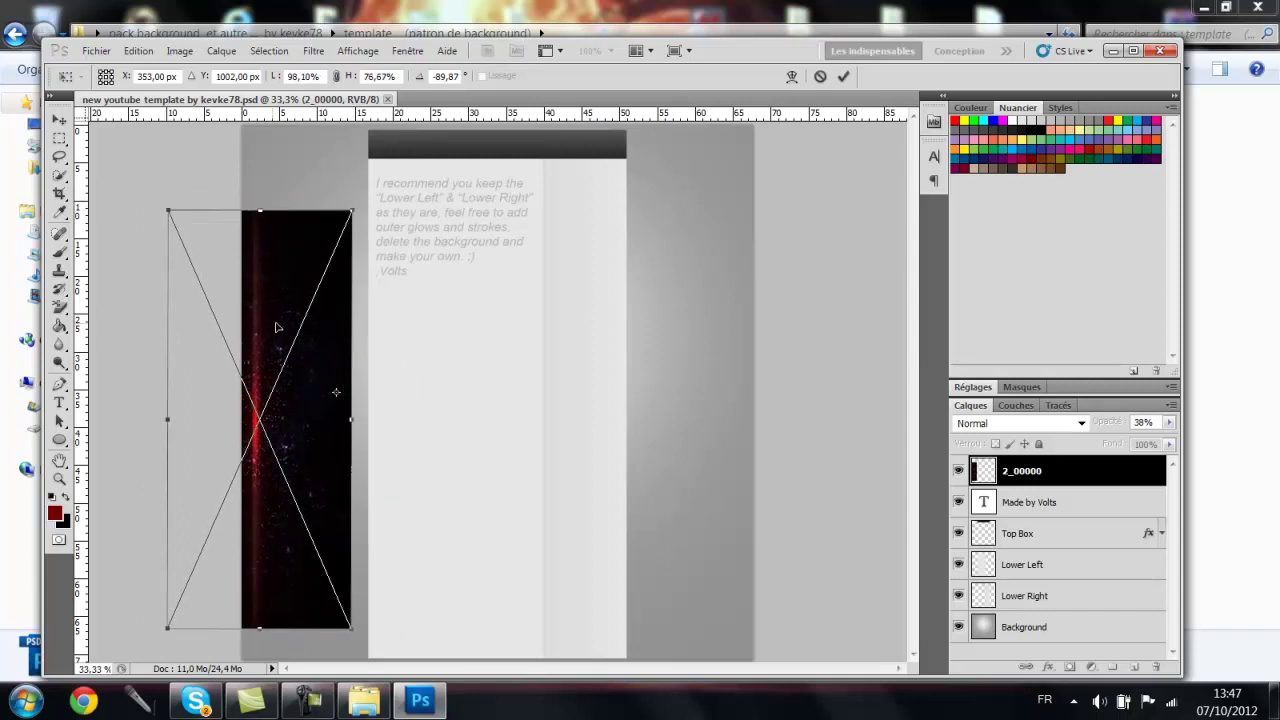
mouse_move(277, 329)
mouse_down()
mouse_move(350, 333)
mouse_move(370, 317)
mouse_up()
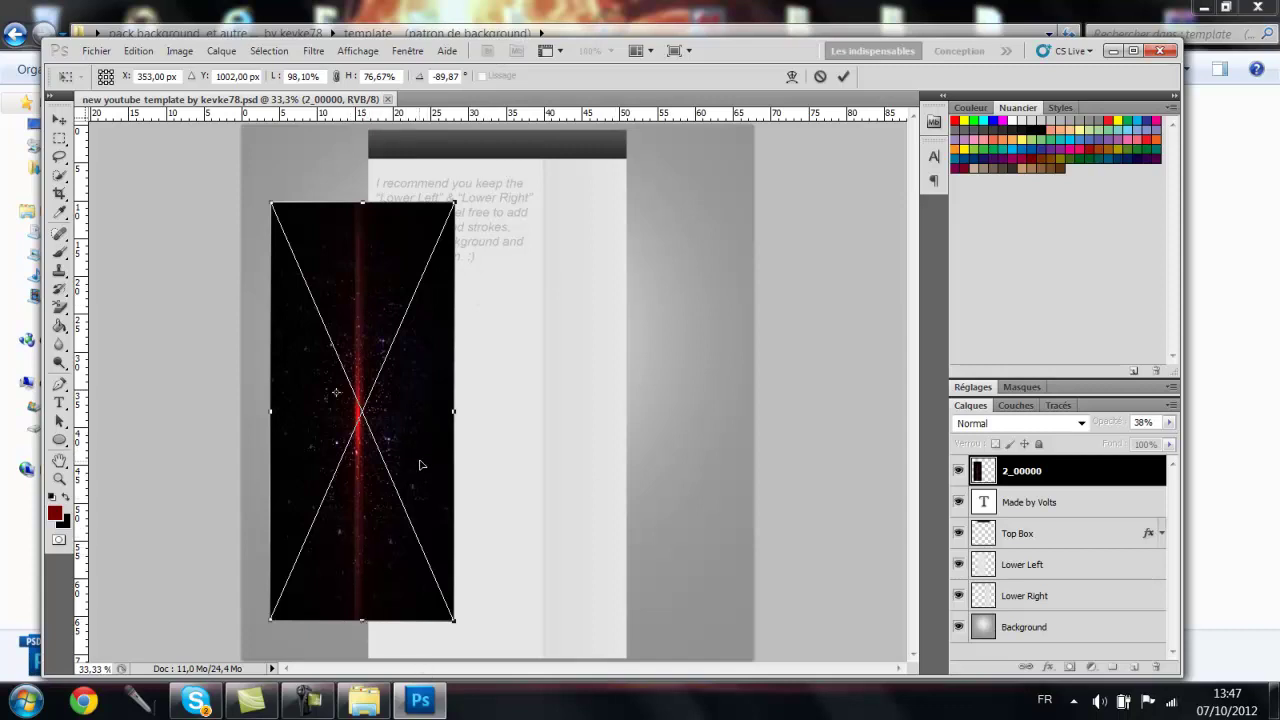
drag(420, 464, 424, 464)
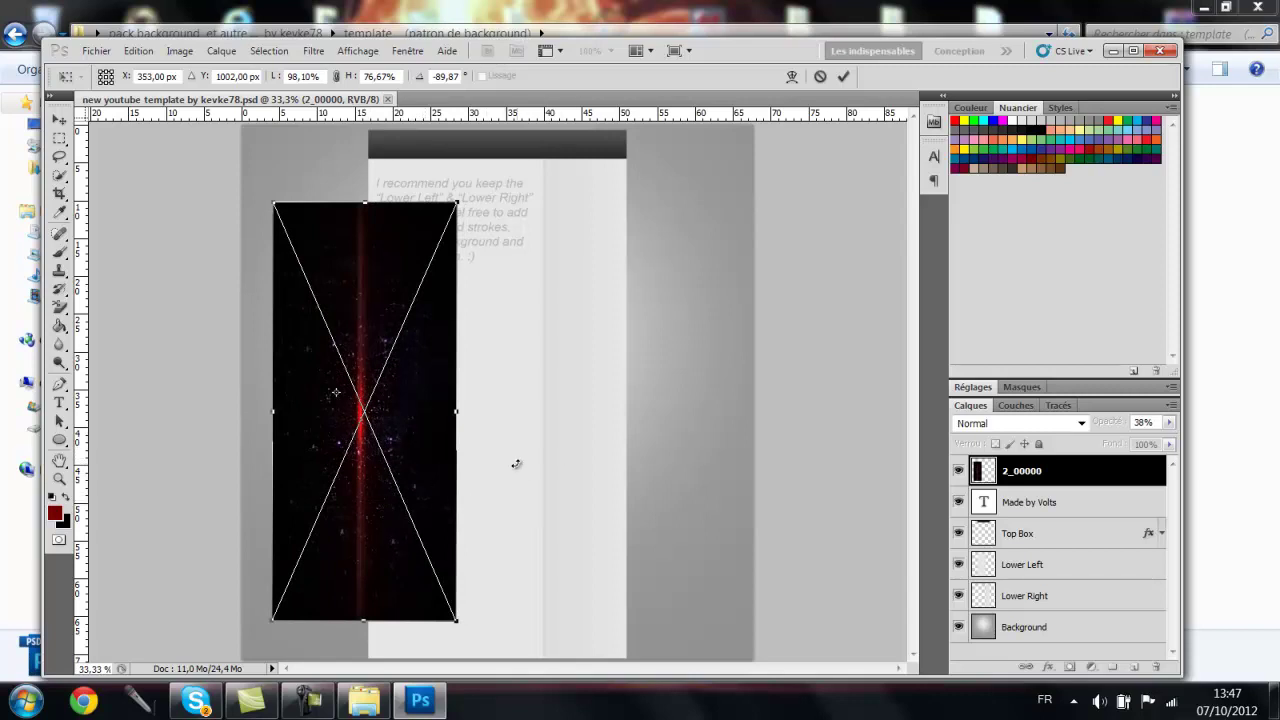
click(96, 52)
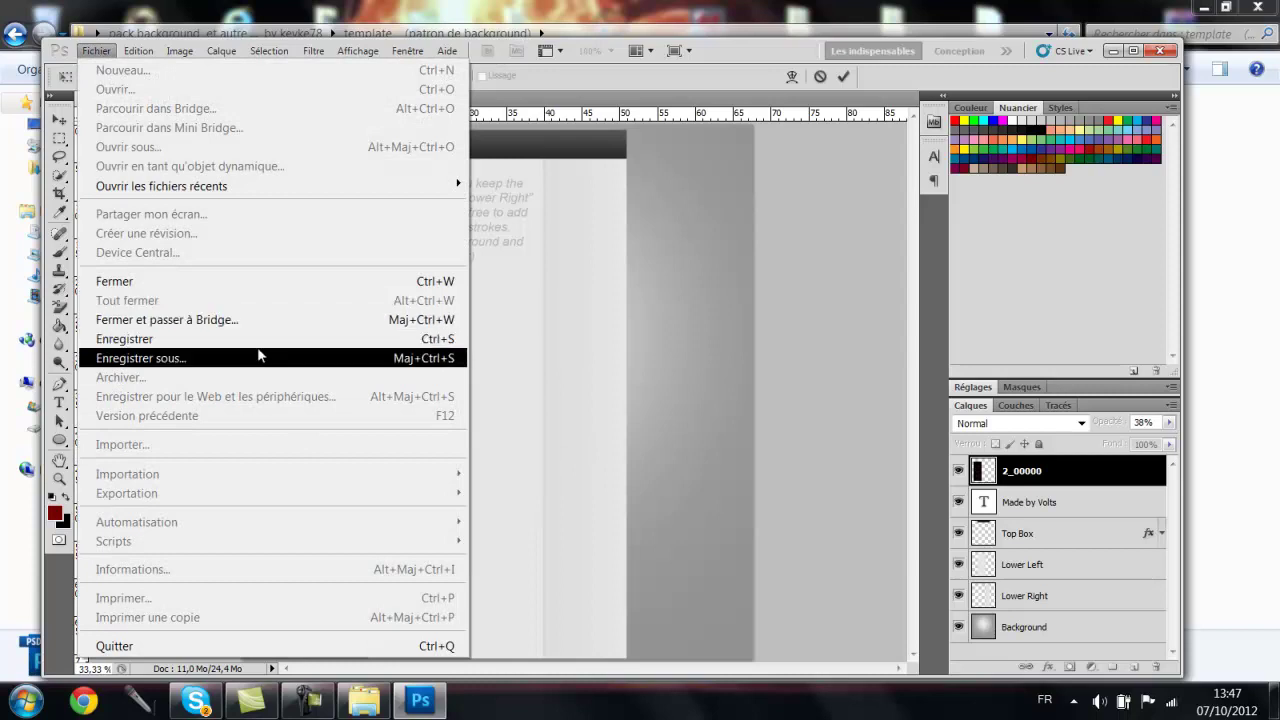
click(515, 352)
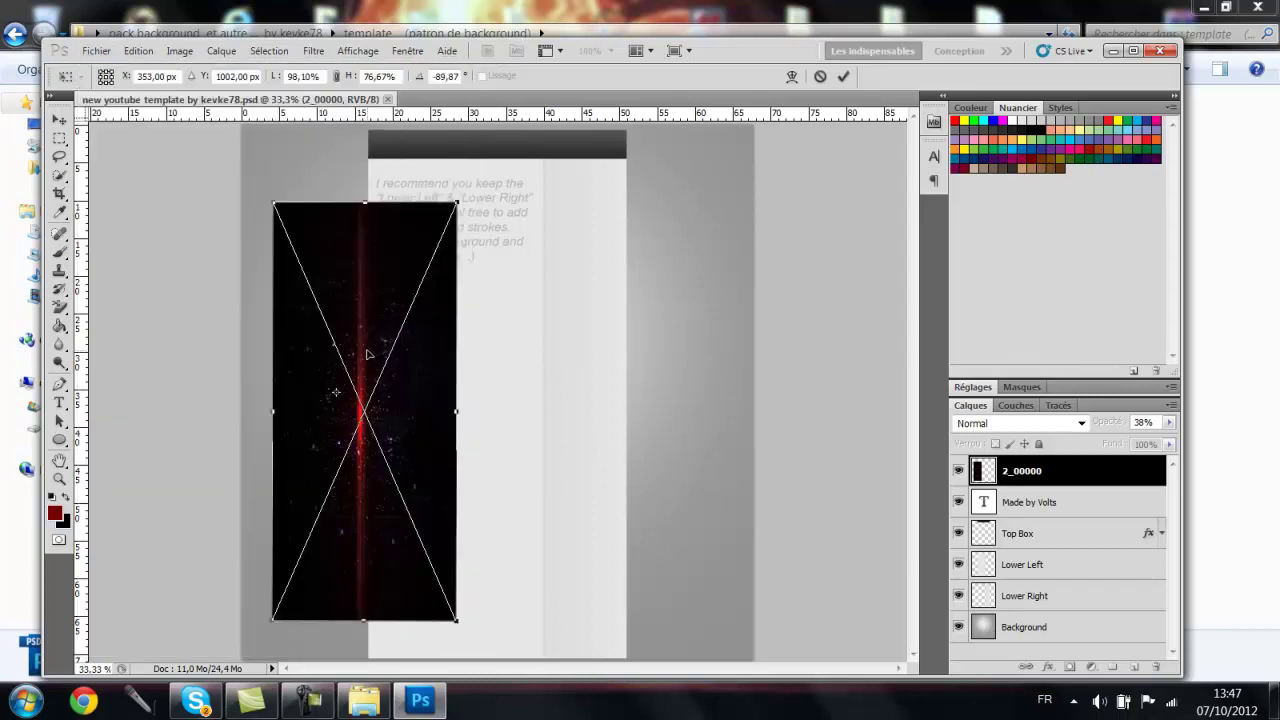
Cancel the flare placement and add the word 'texte' on the left grey strip
key(Escape)
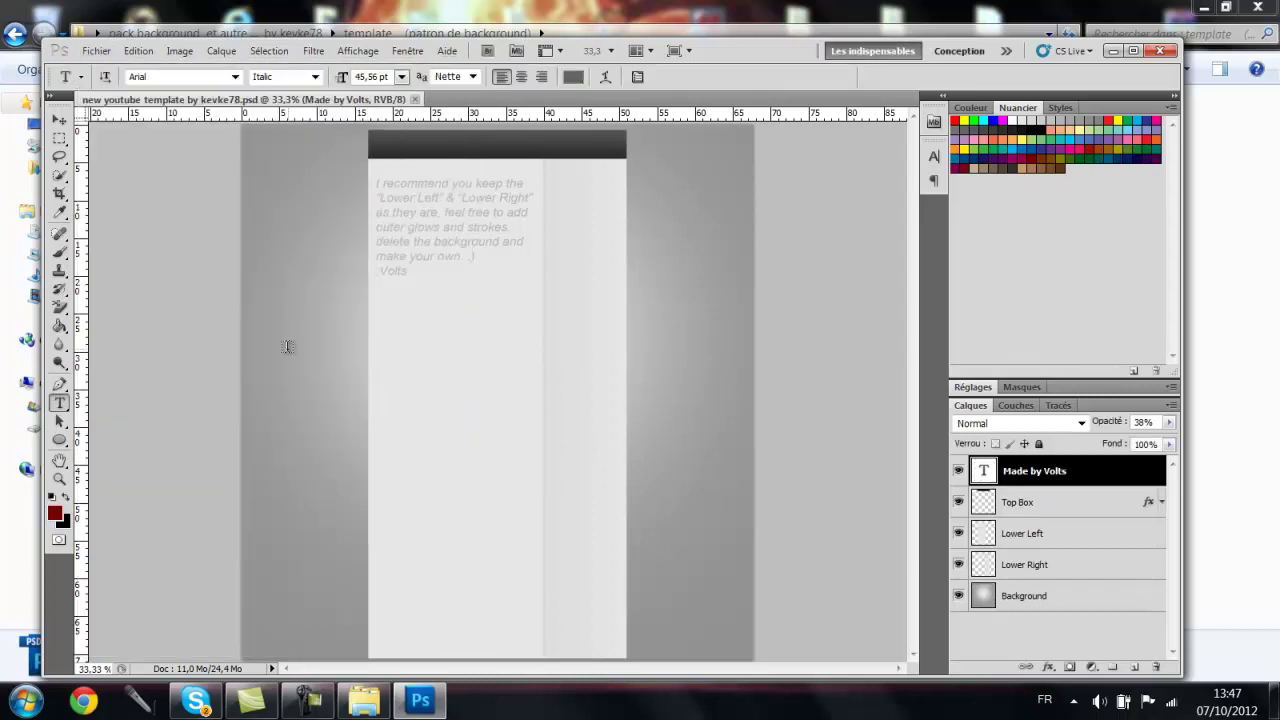
click(336, 394)
text(texte)
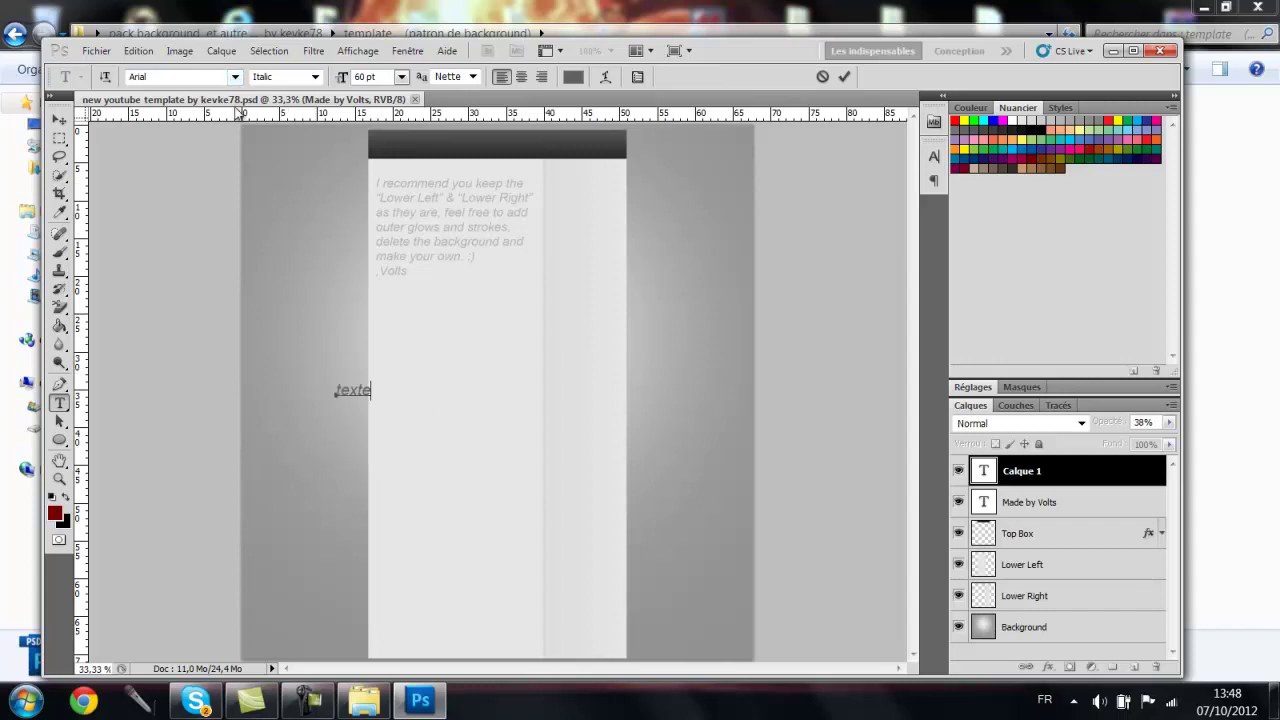
drag(380, 394, 365, 397)
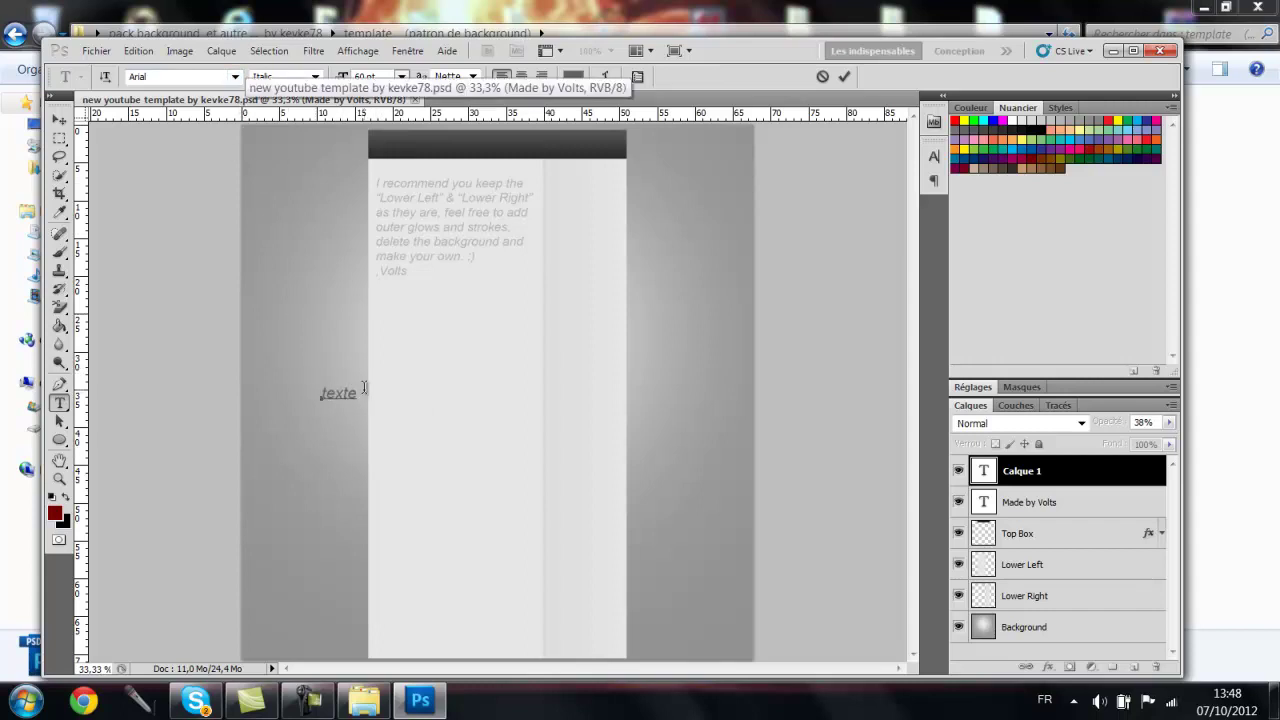
double_click(326, 393)
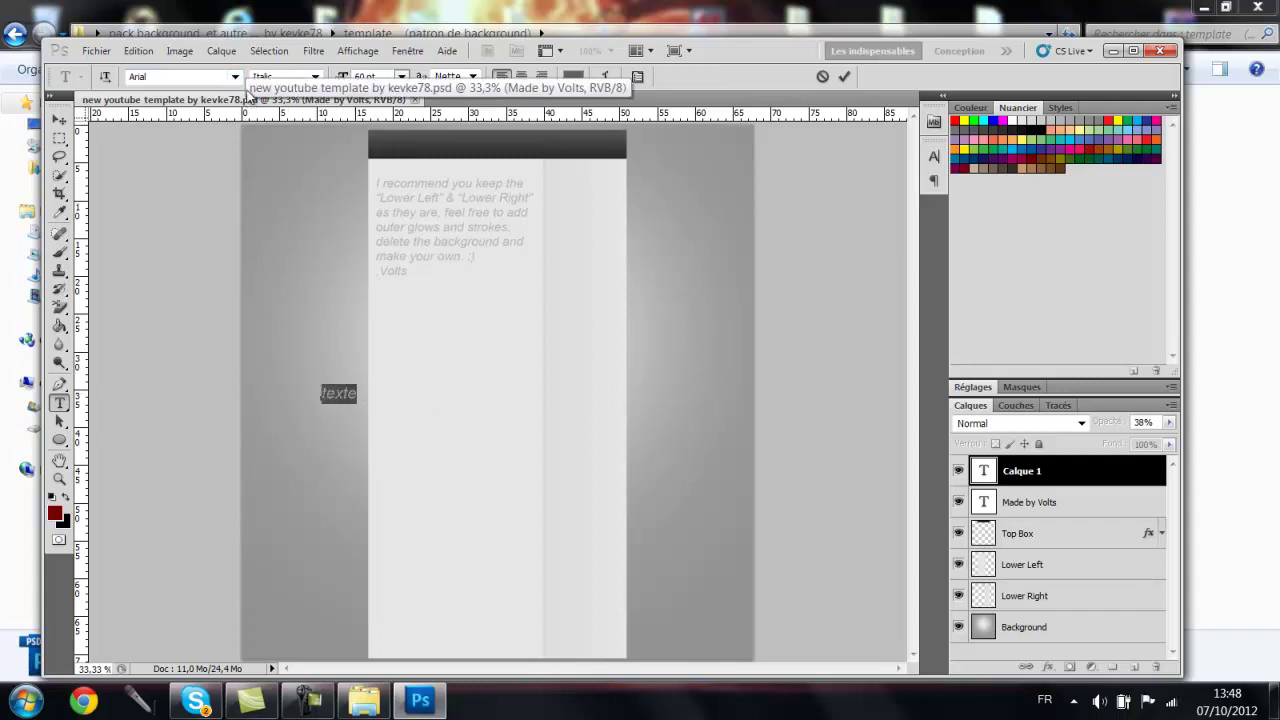
Switch the text to the Champignon font at 72 pt
click(235, 76)
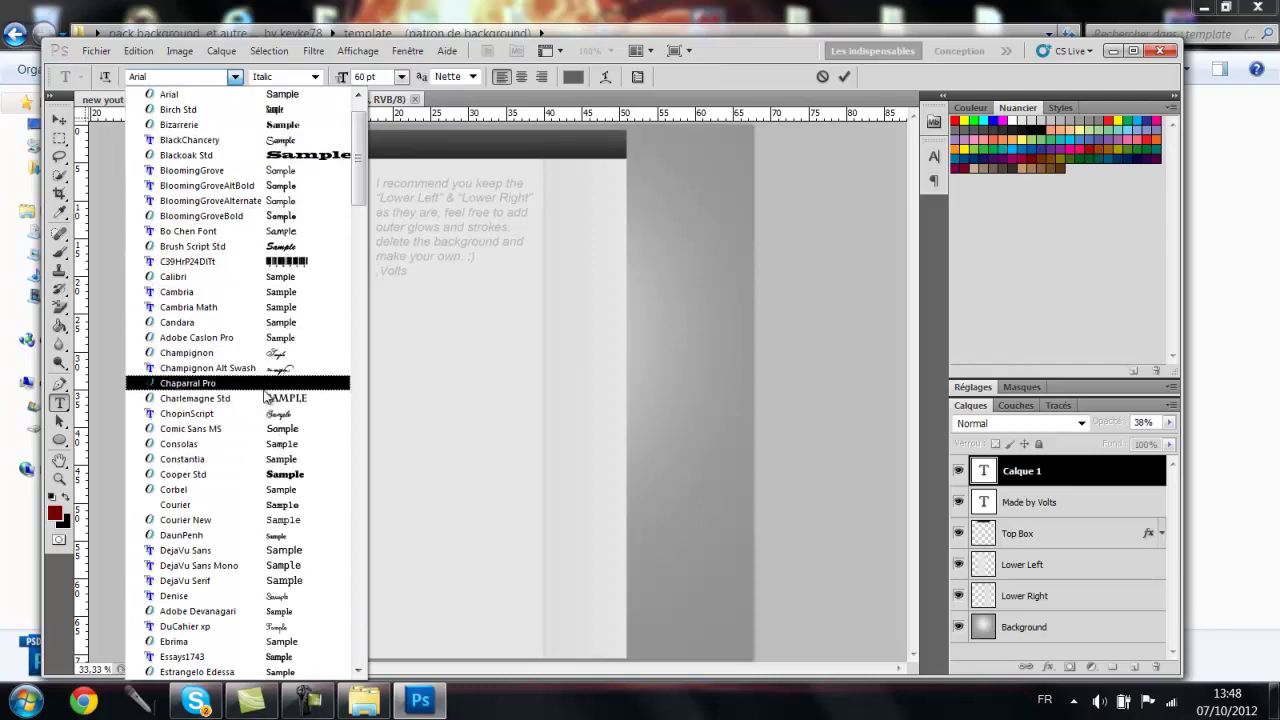
click(271, 354)
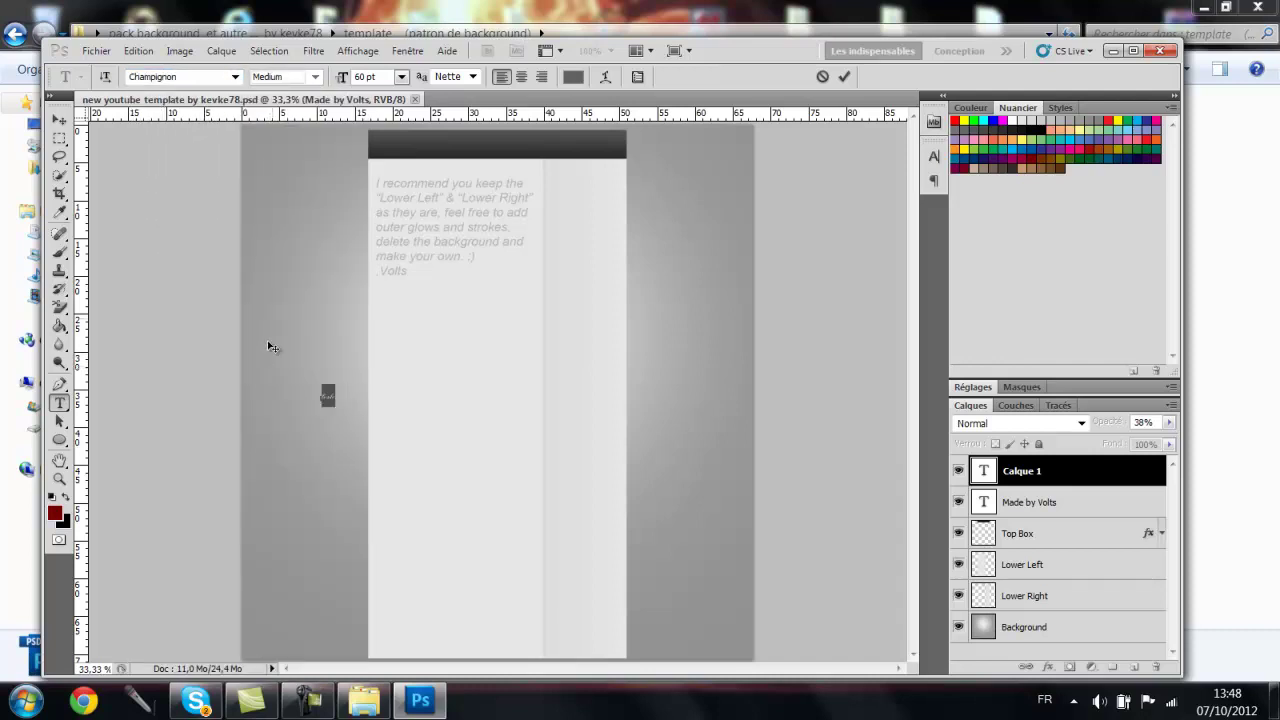
click(401, 77)
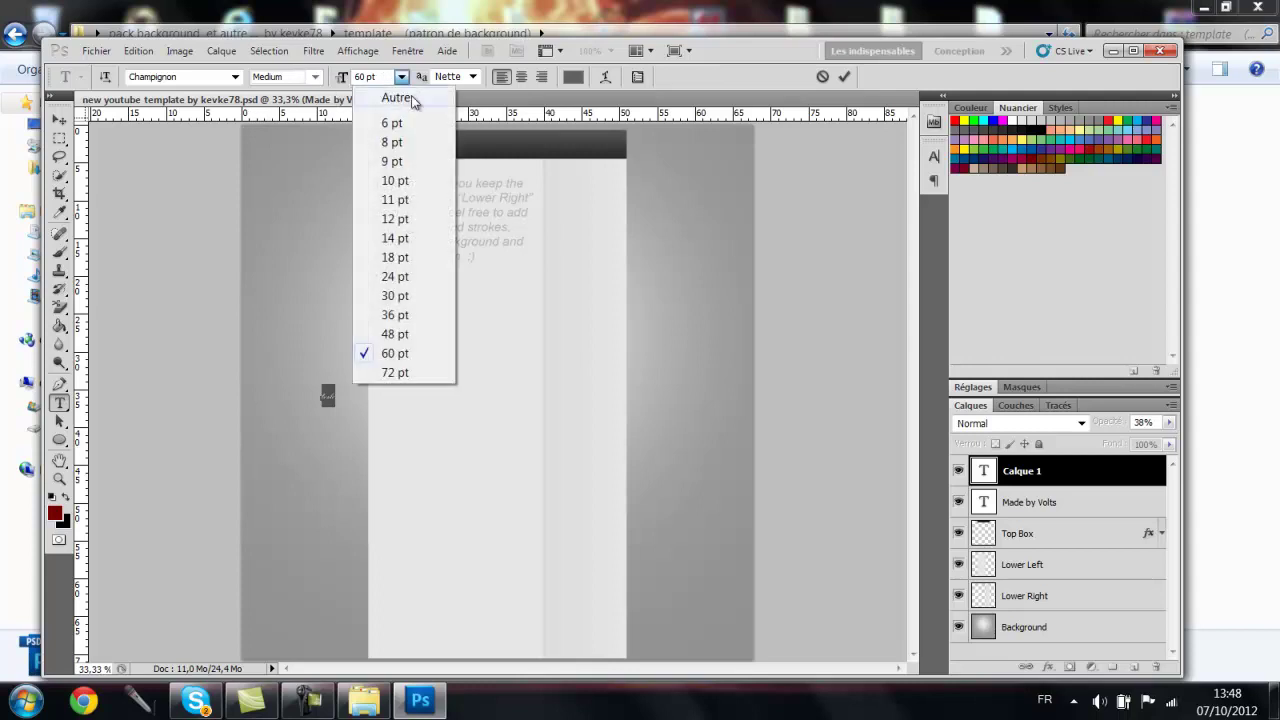
click(406, 371)
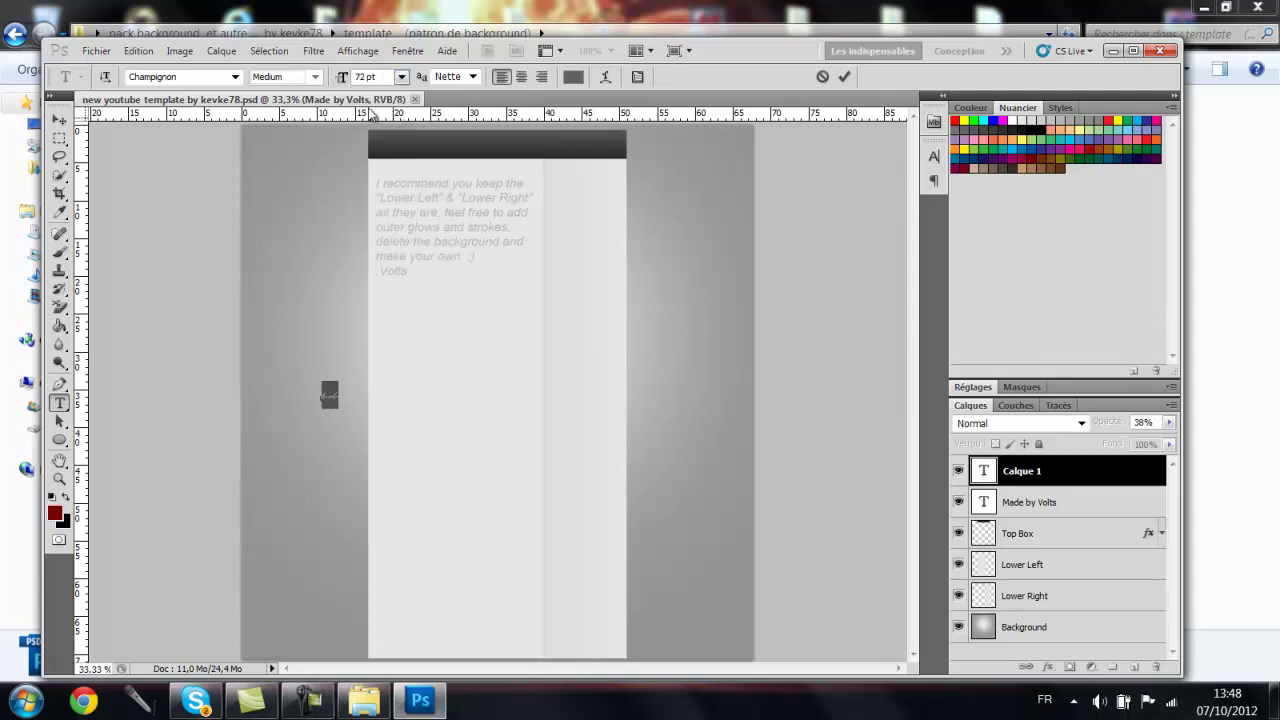
click(401, 77)
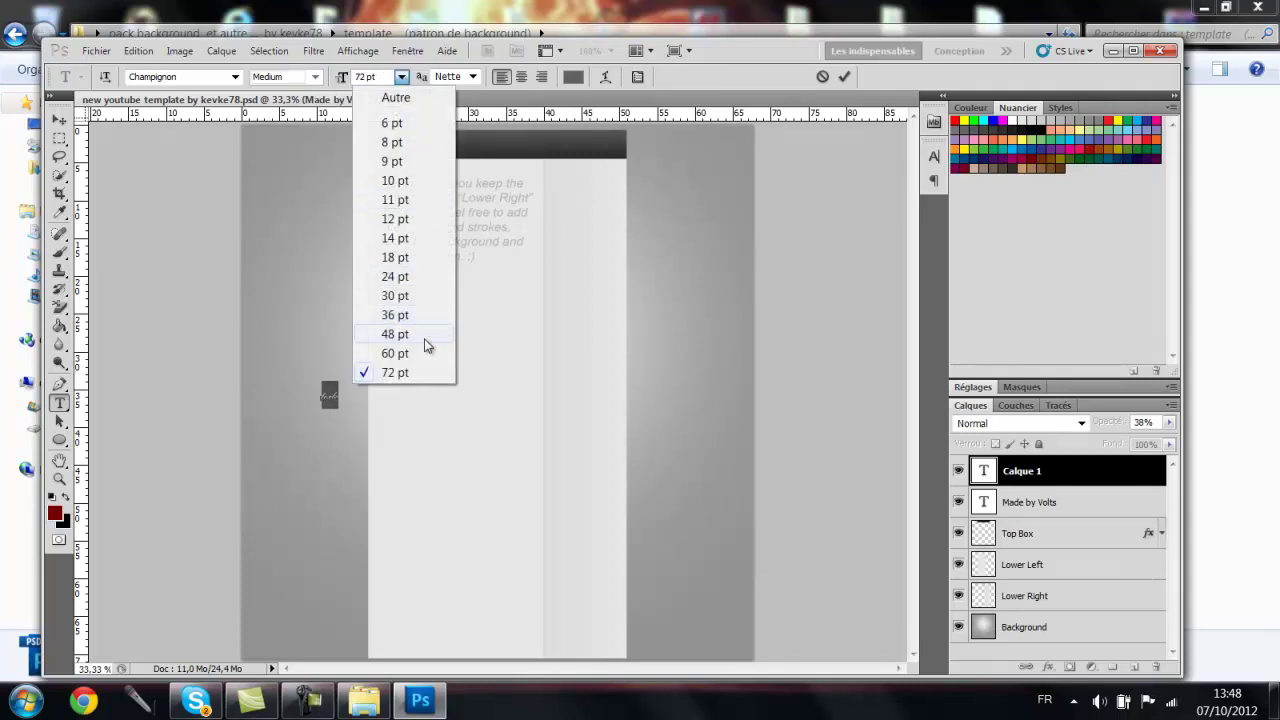
click(237, 80)
Try the Fixedsys and then Poplar Std fonts on the text
click(237, 80)
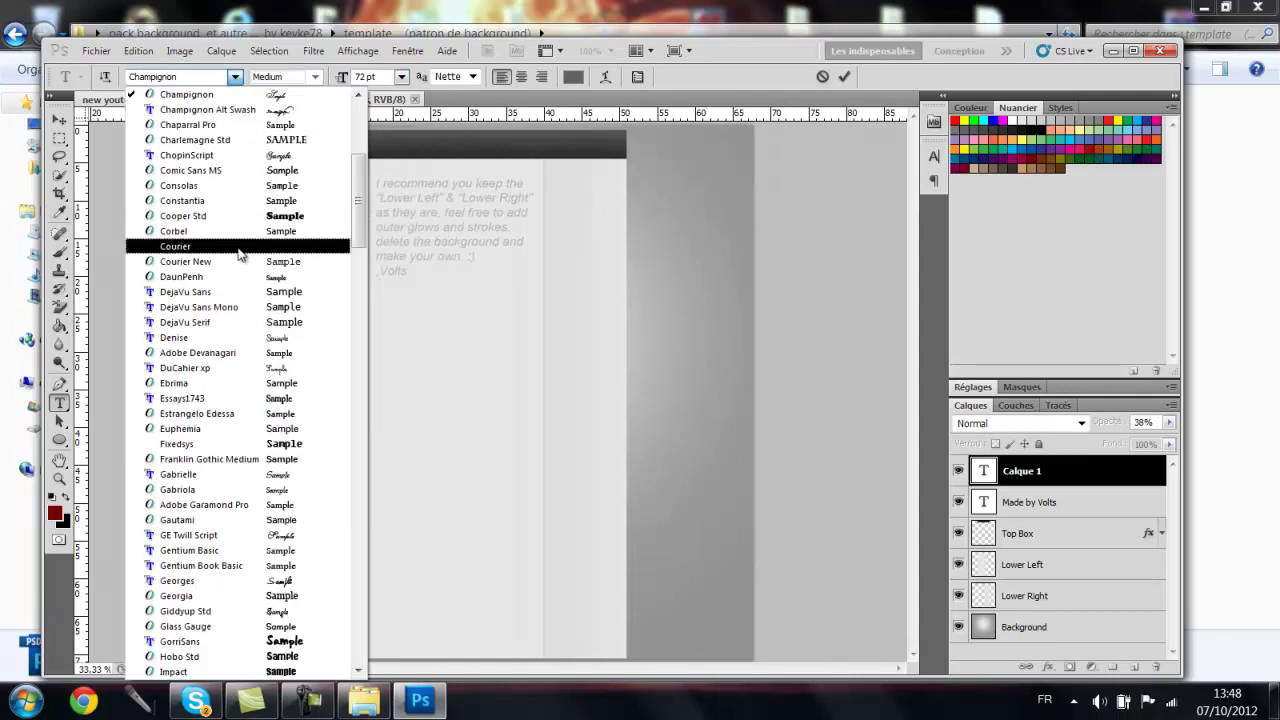
click(275, 445)
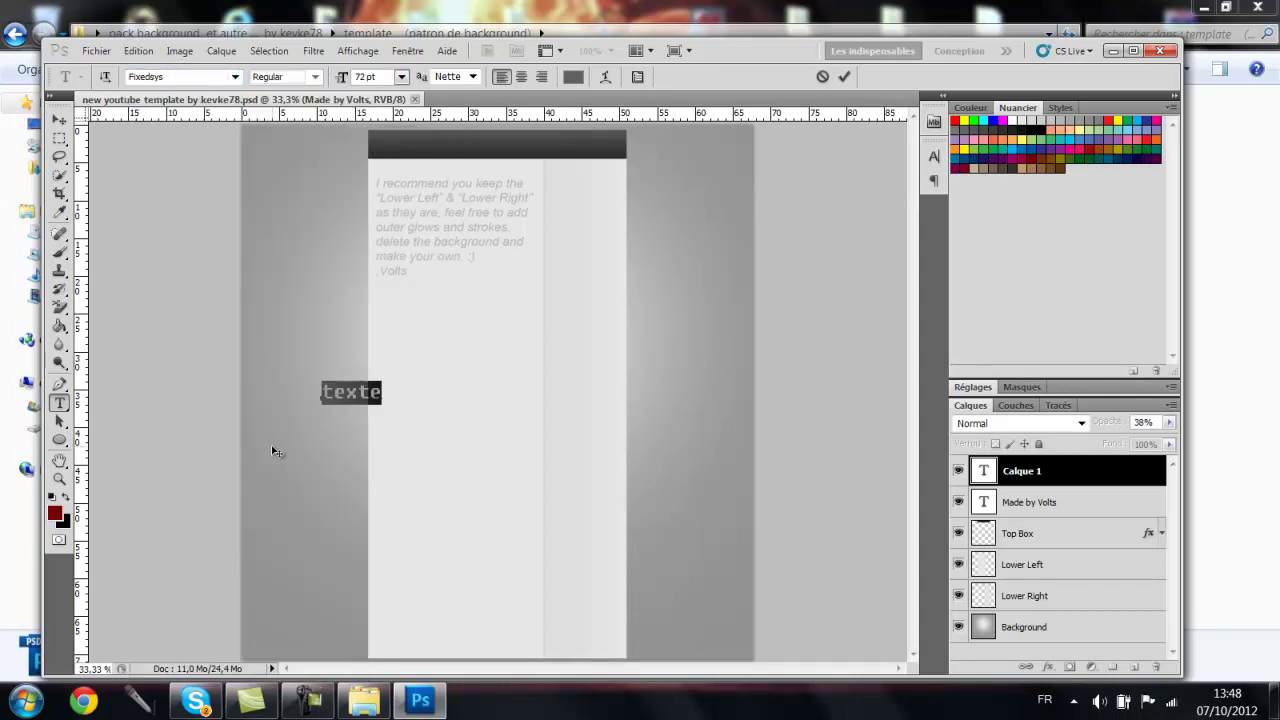
click(235, 77)
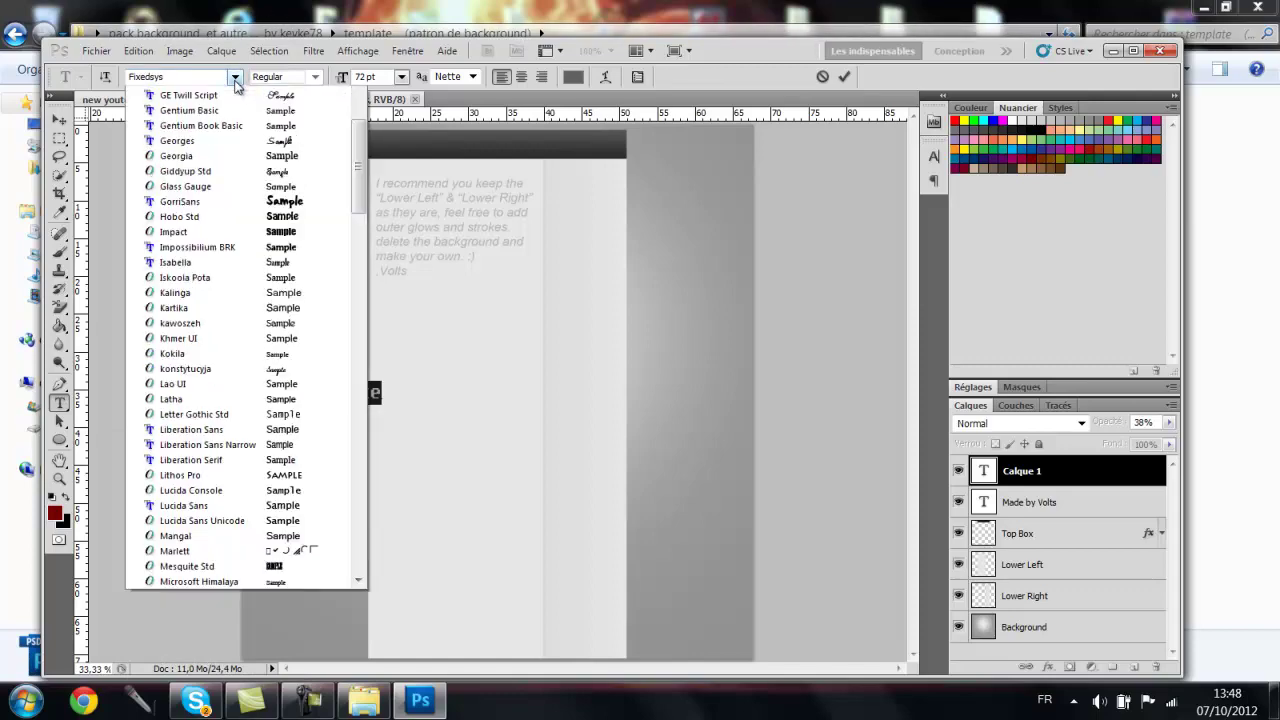
scroll(249, 381, down, 3)
scroll(260, 505, down, 2)
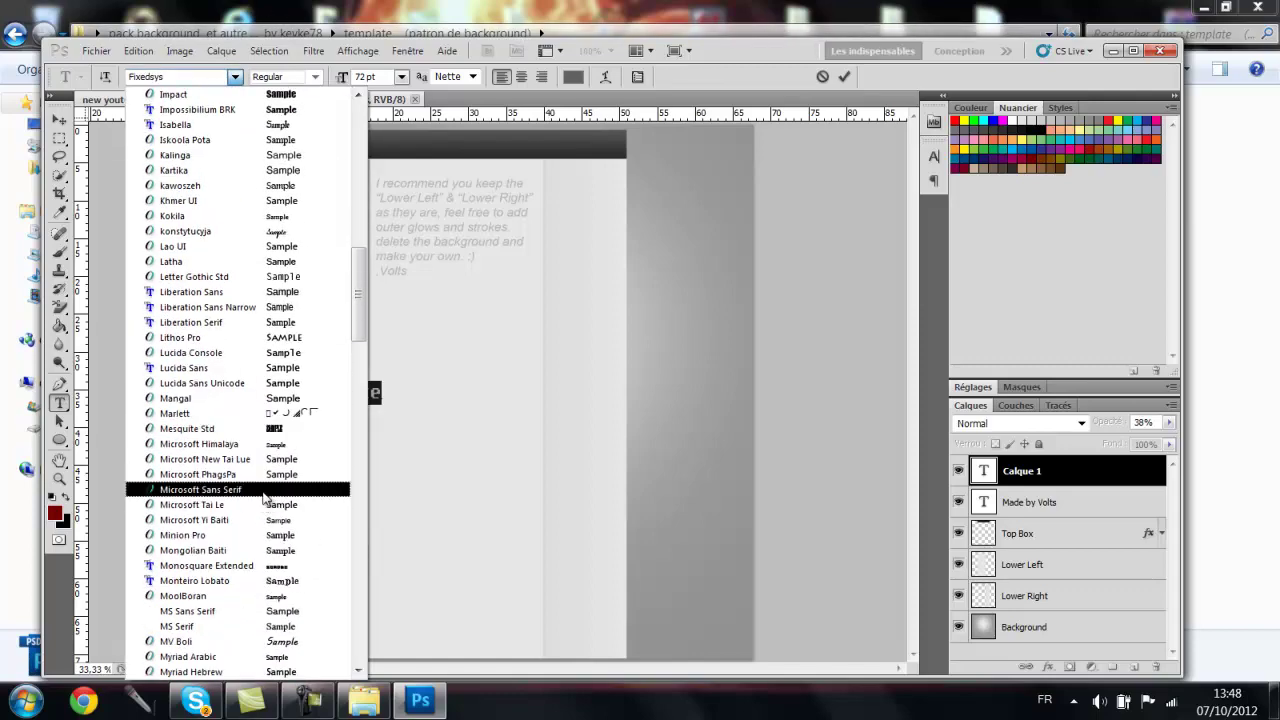
scroll(262, 490, down, 3)
scroll(265, 560, down, 2)
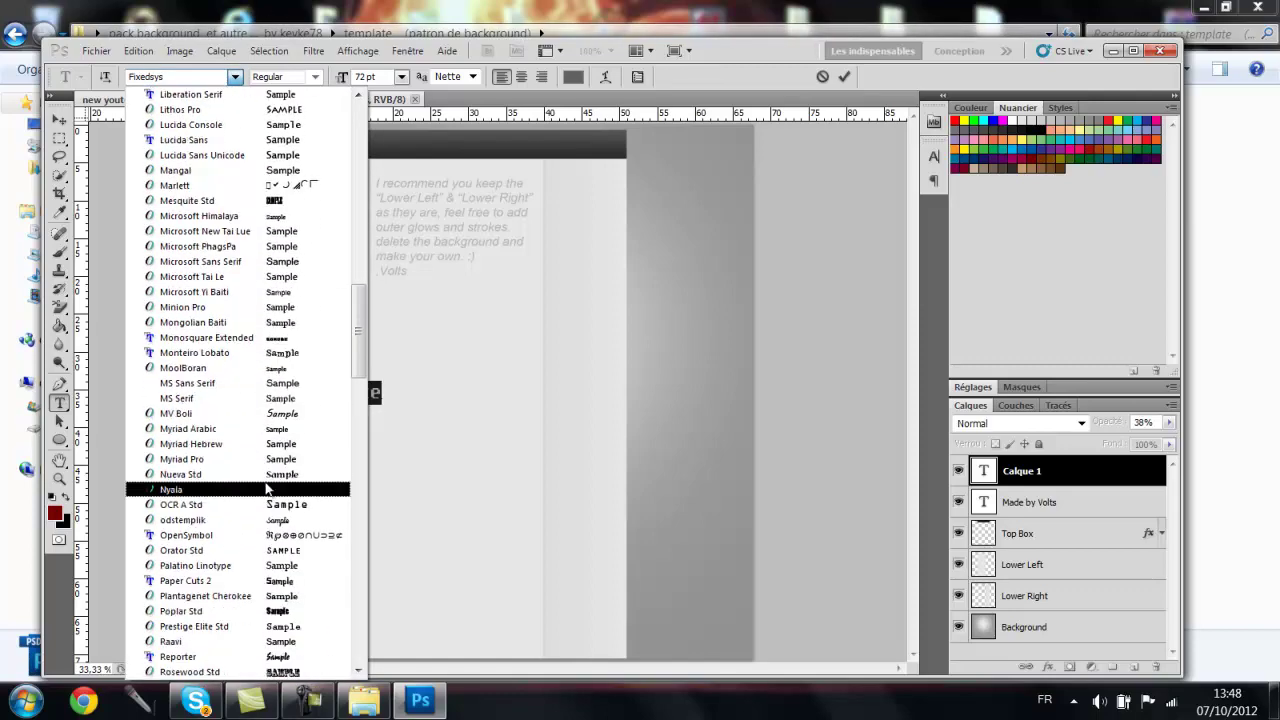
click(268, 611)
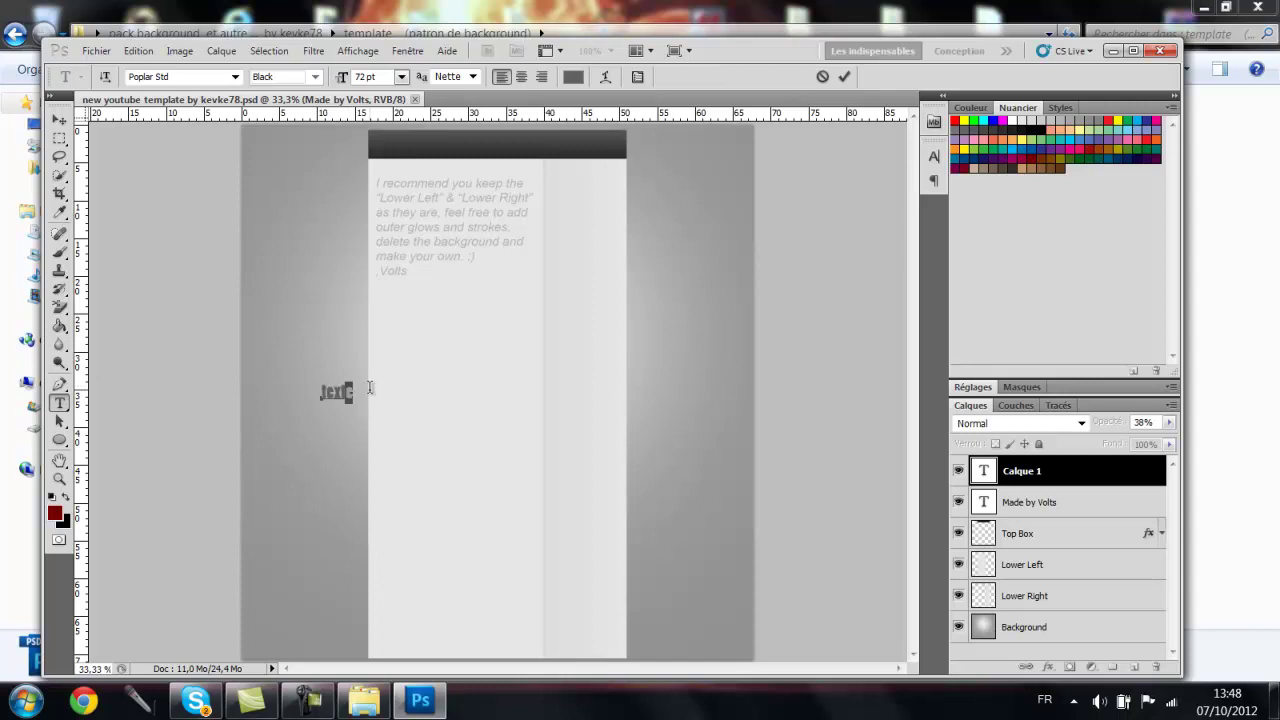
Reselect the word 'texte' and set its font to Calibri Regular
drag(354, 397, 302, 403)
click(235, 76)
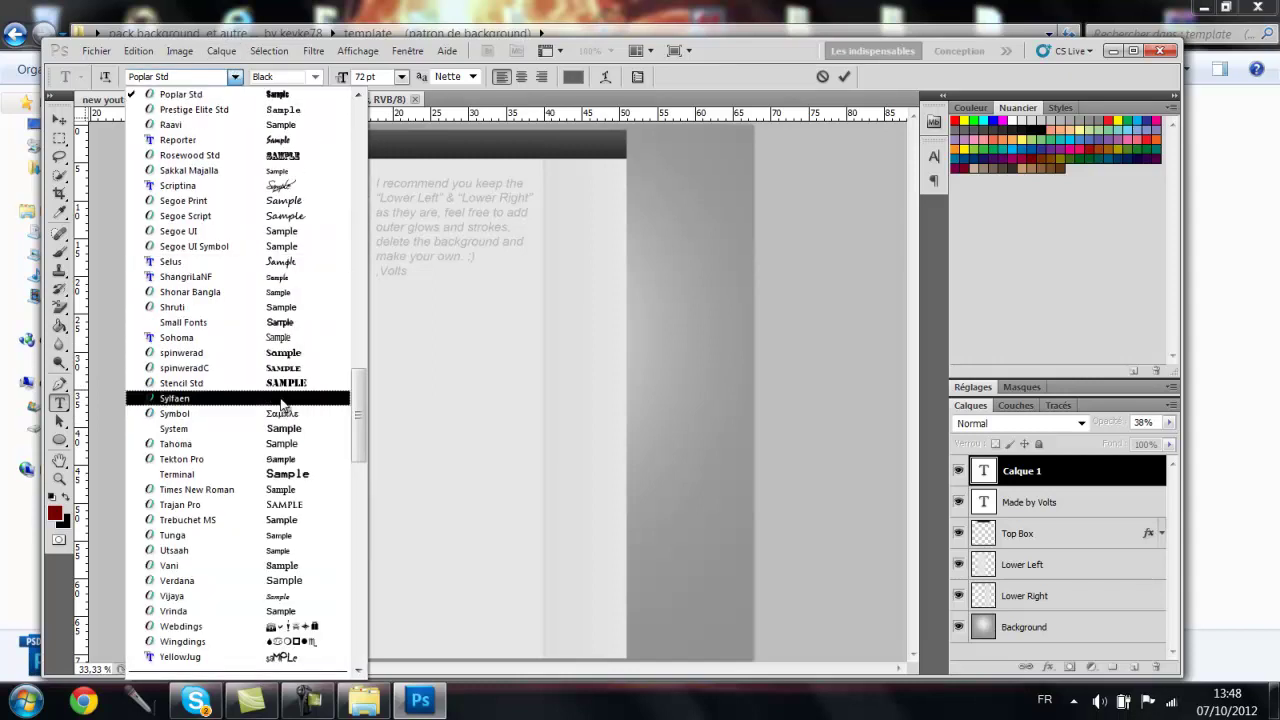
scroll(280, 405, down, 5)
scroll(275, 408, down, 2)
scroll(260, 415, down, 7)
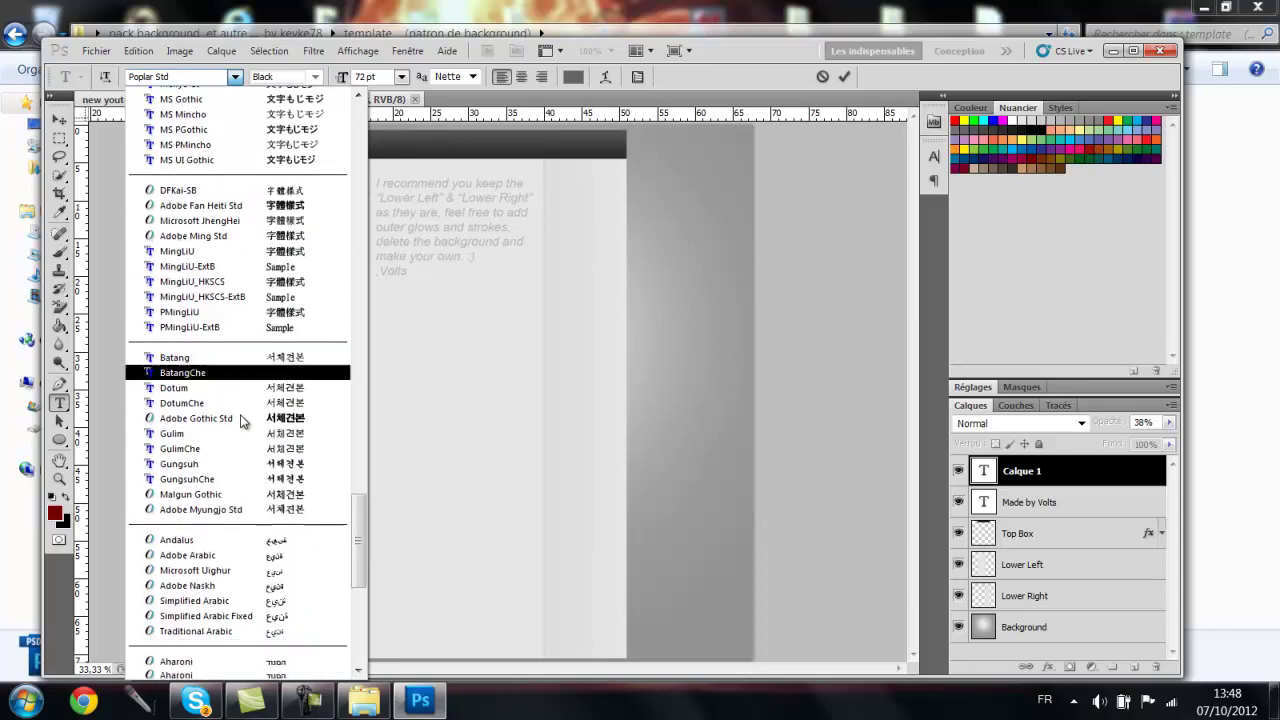
scroll(241, 421, down, 1)
scroll(240, 421, up, 10)
scroll(240, 415, up, 8)
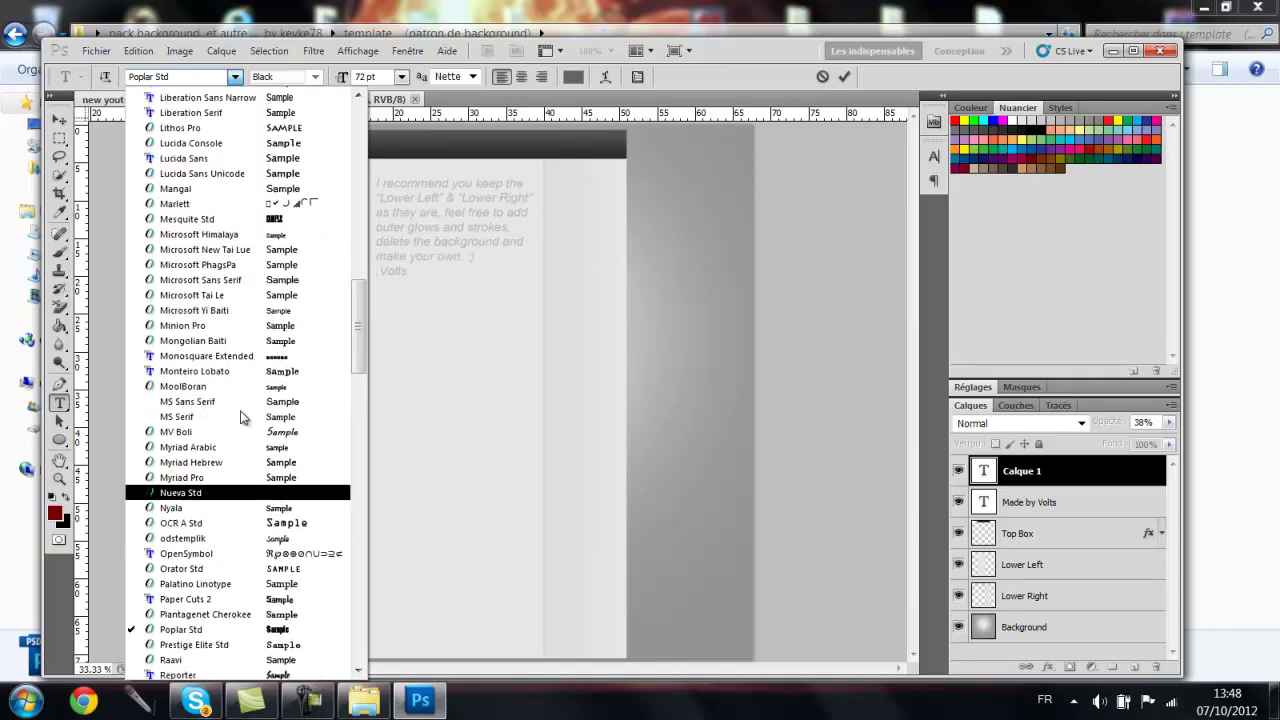
scroll(240, 415, up, 8)
scroll(243, 414, up, 4)
scroll(249, 410, up, 2)
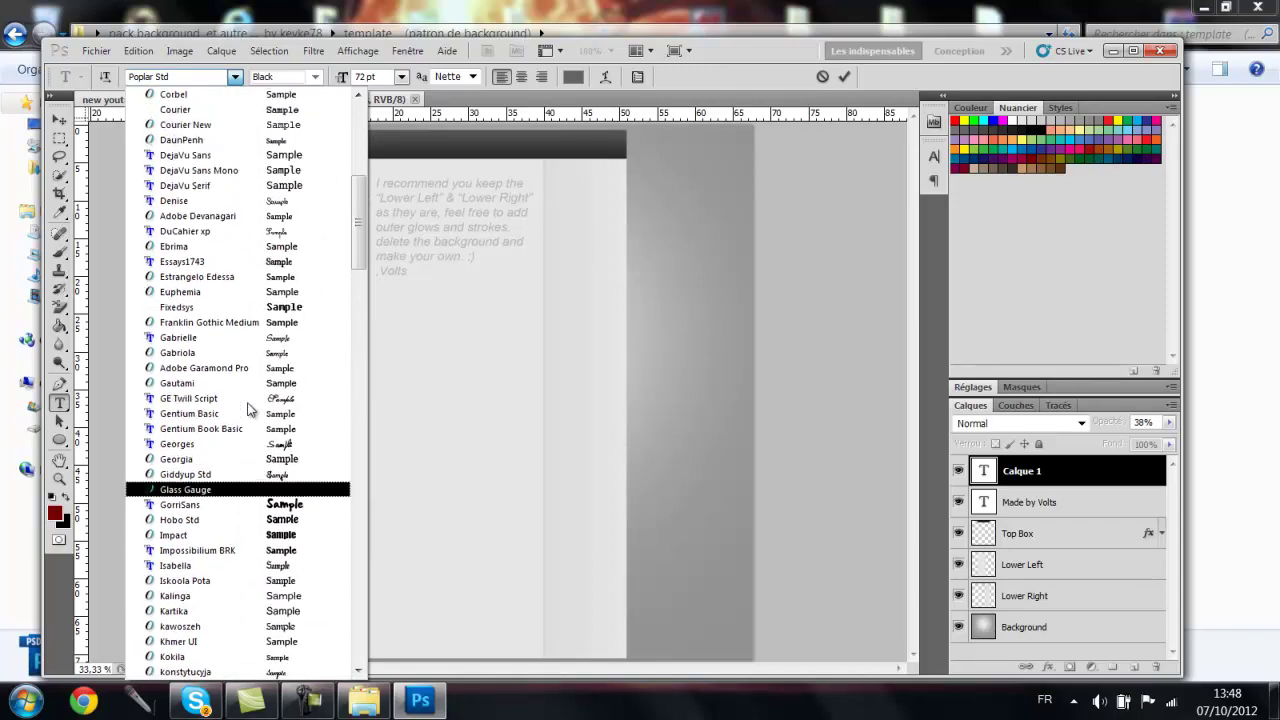
scroll(249, 410, up, 1)
scroll(249, 410, up, 2)
scroll(270, 305, up, 2)
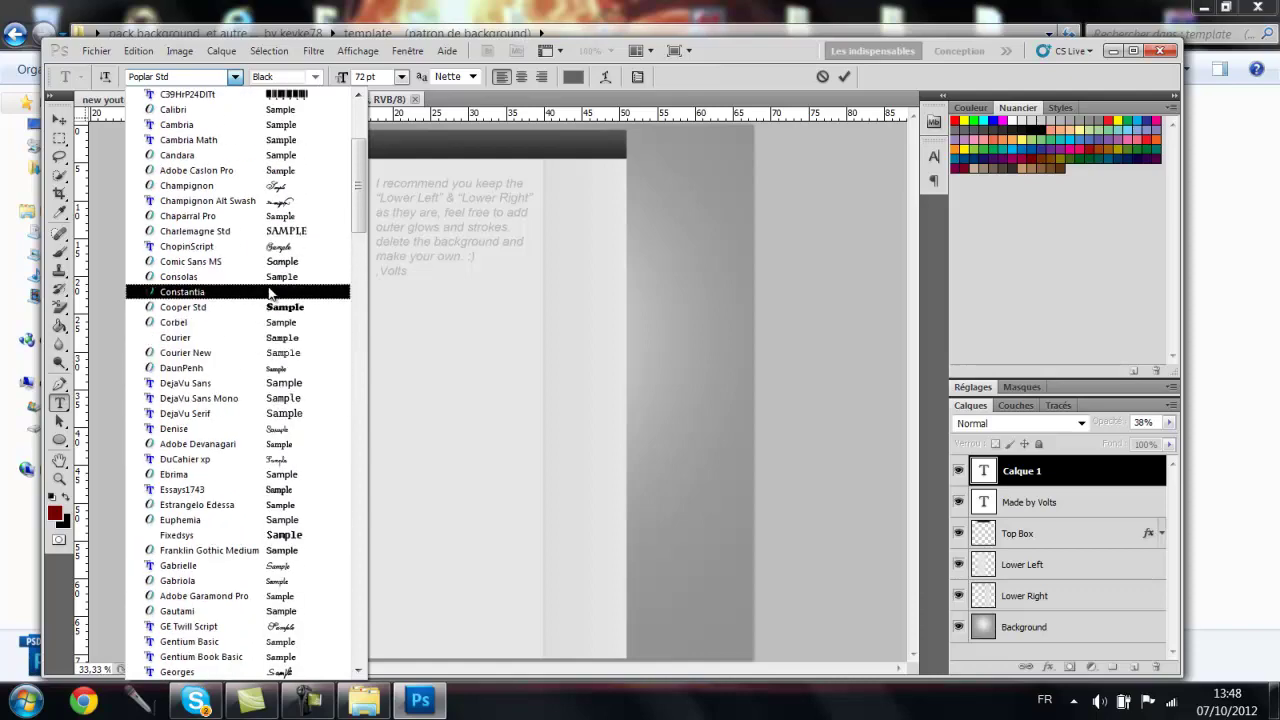
scroll(262, 245, up, 4)
scroll(256, 220, up, 2)
click(253, 201)
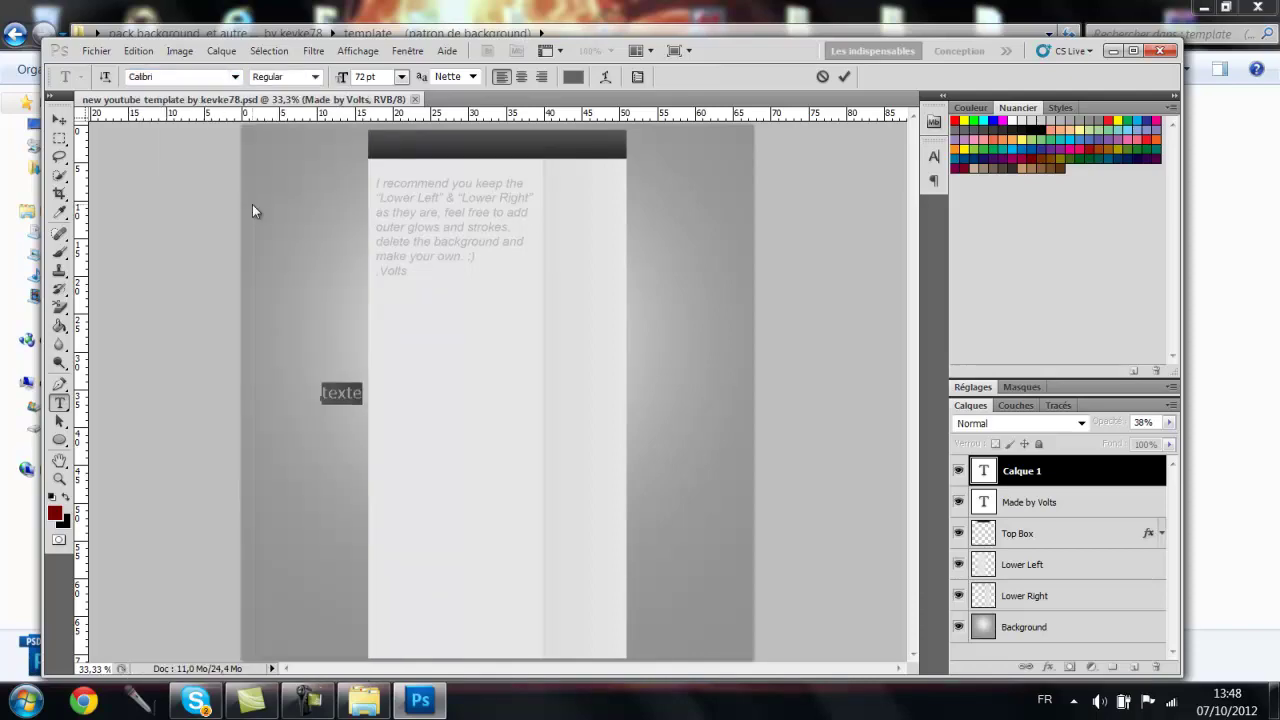
Try a 14 pt text size, then return 'texte' to 72 pt
click(401, 76)
click(397, 230)
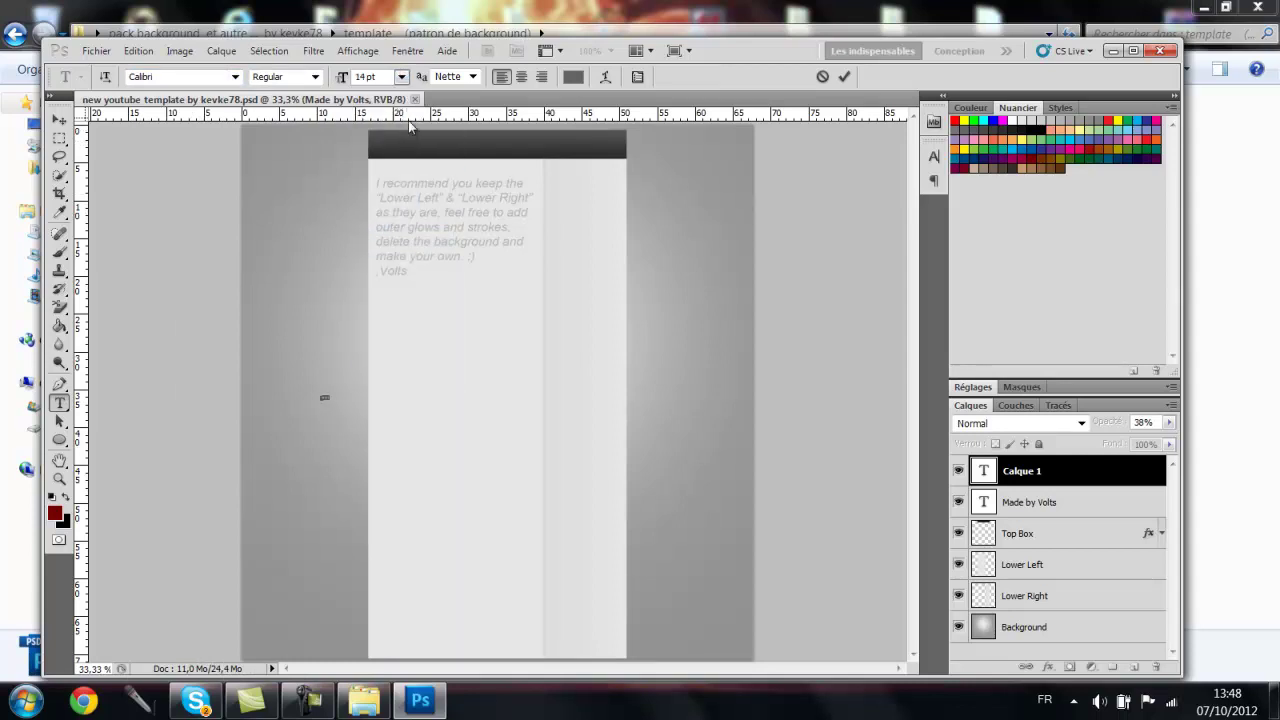
click(401, 77)
click(397, 372)
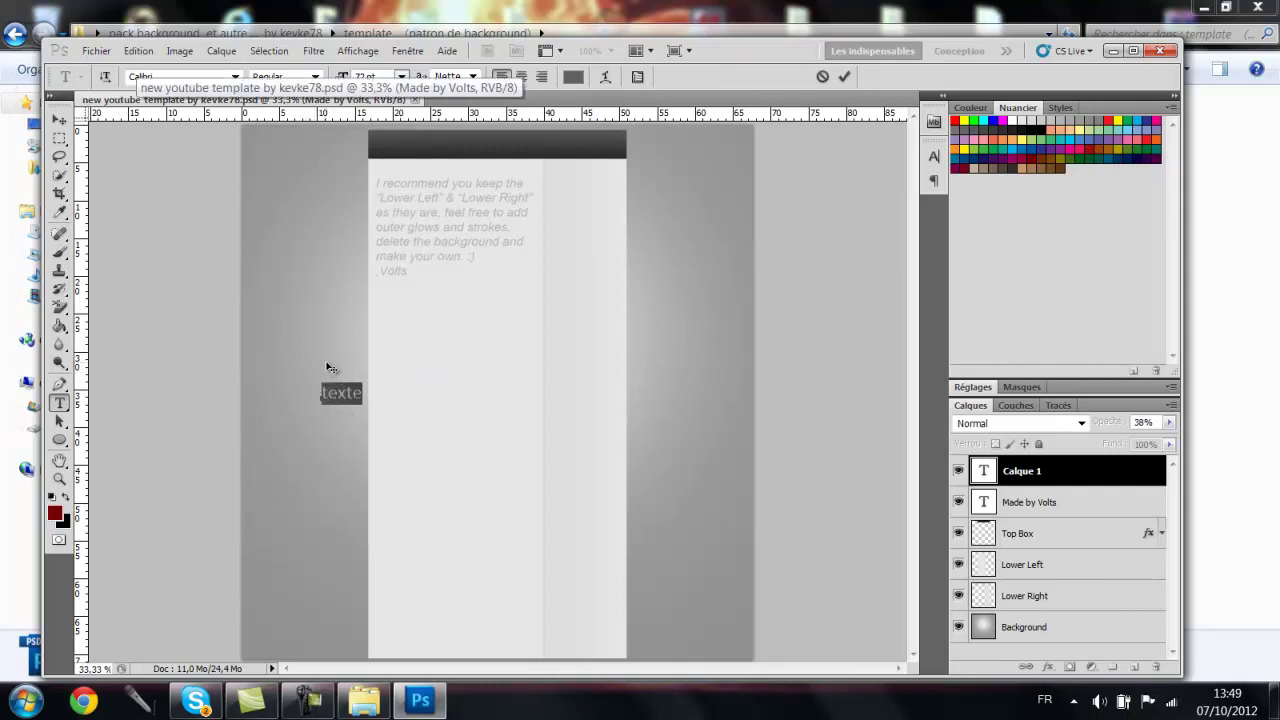
Deselect the text and rotate the 'texte' layer 90° clockwise
click(352, 393)
click(96, 50)
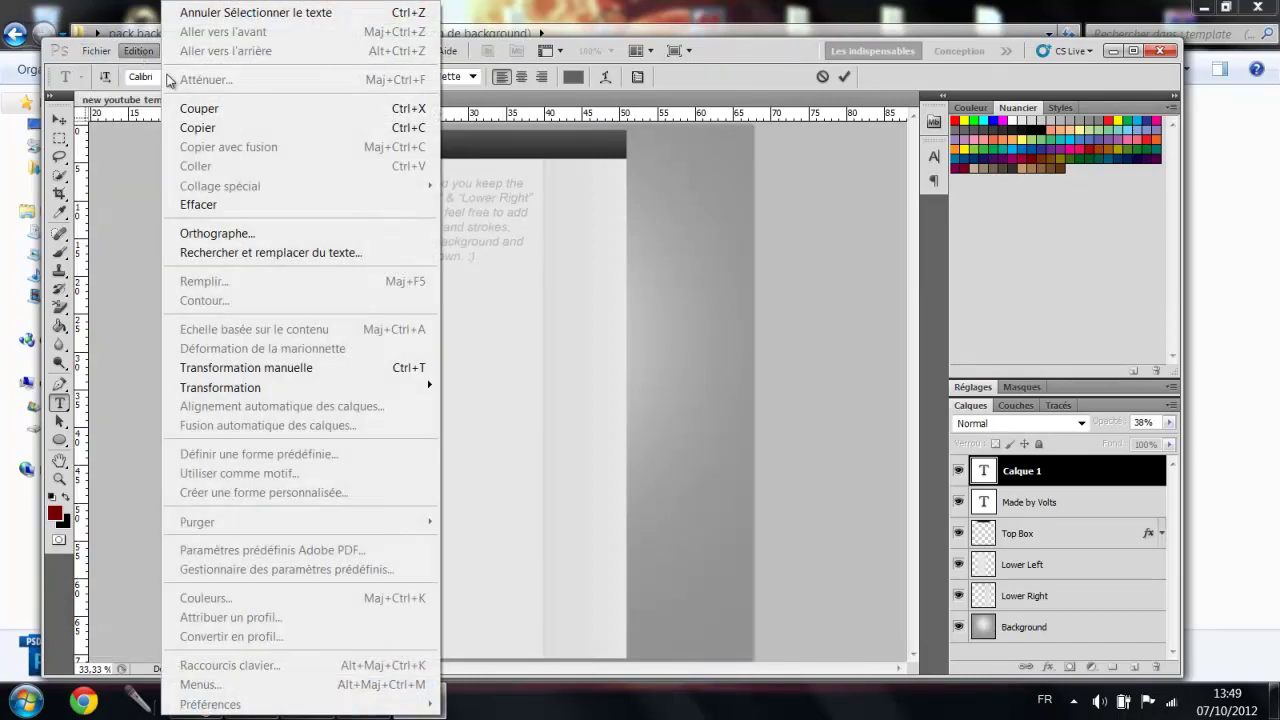
mouse_move(220, 387)
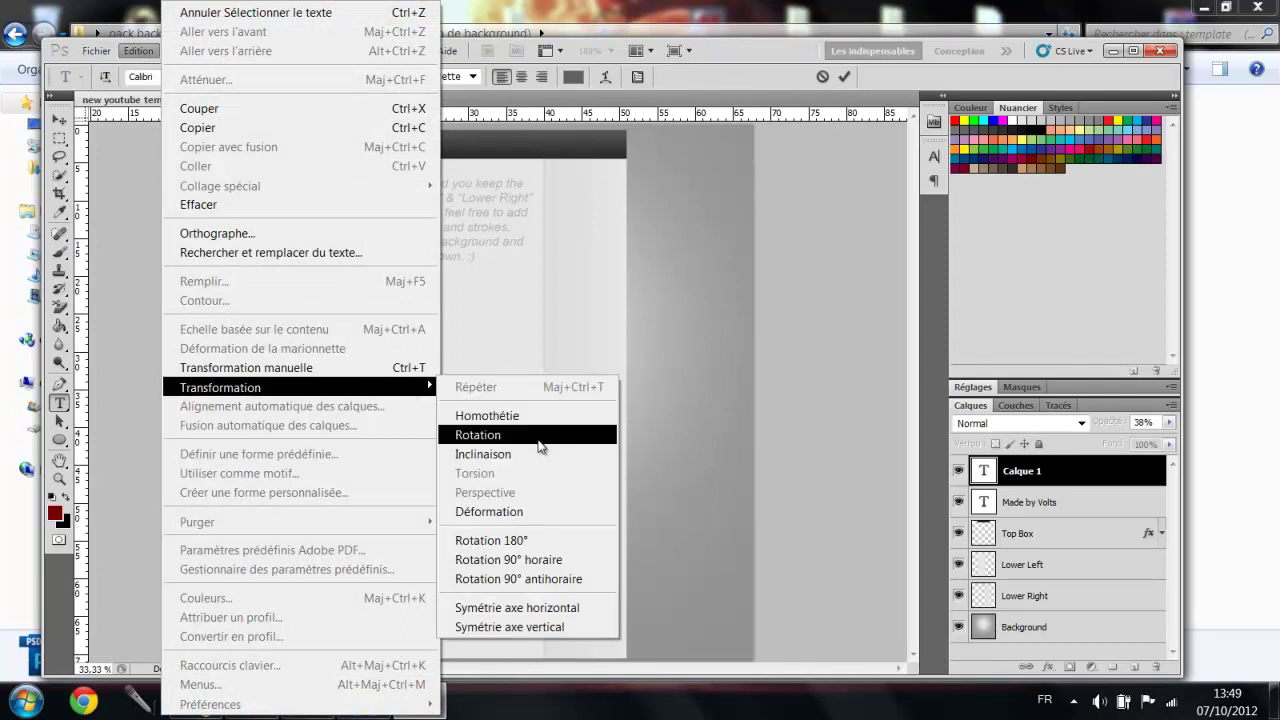
click(550, 563)
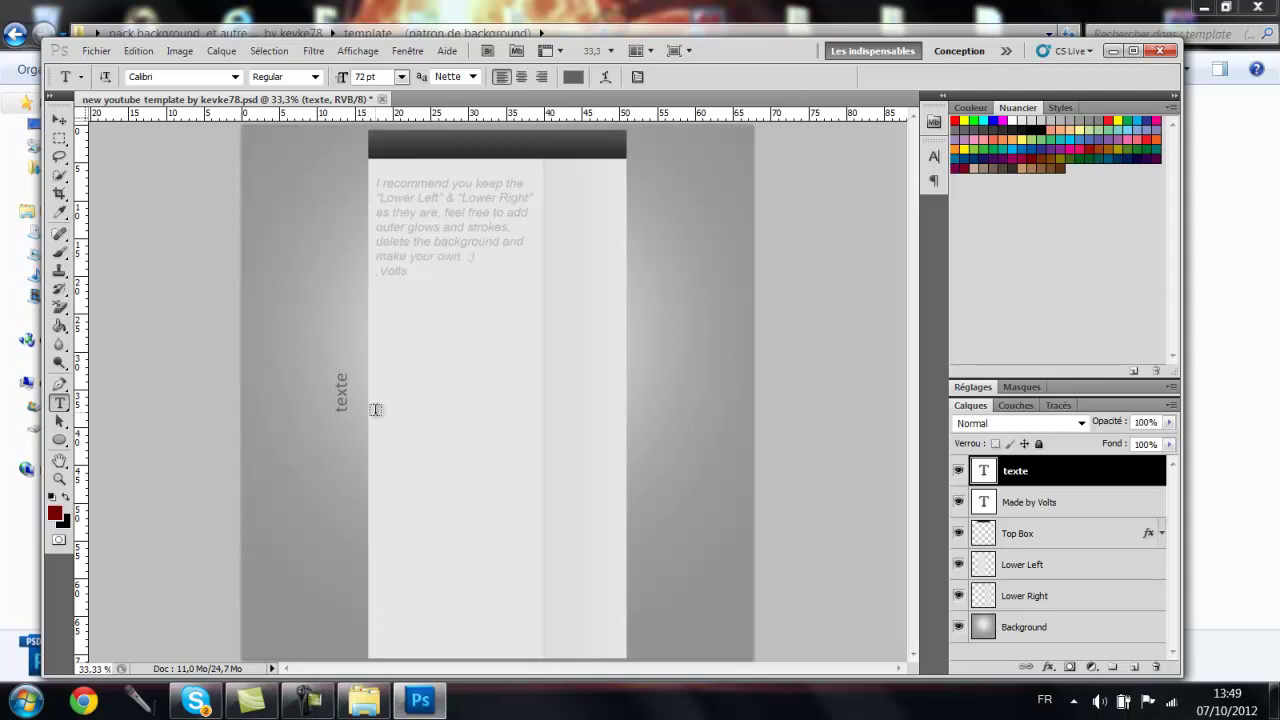
Place the flare image 1-(2) into the template
click(96, 50)
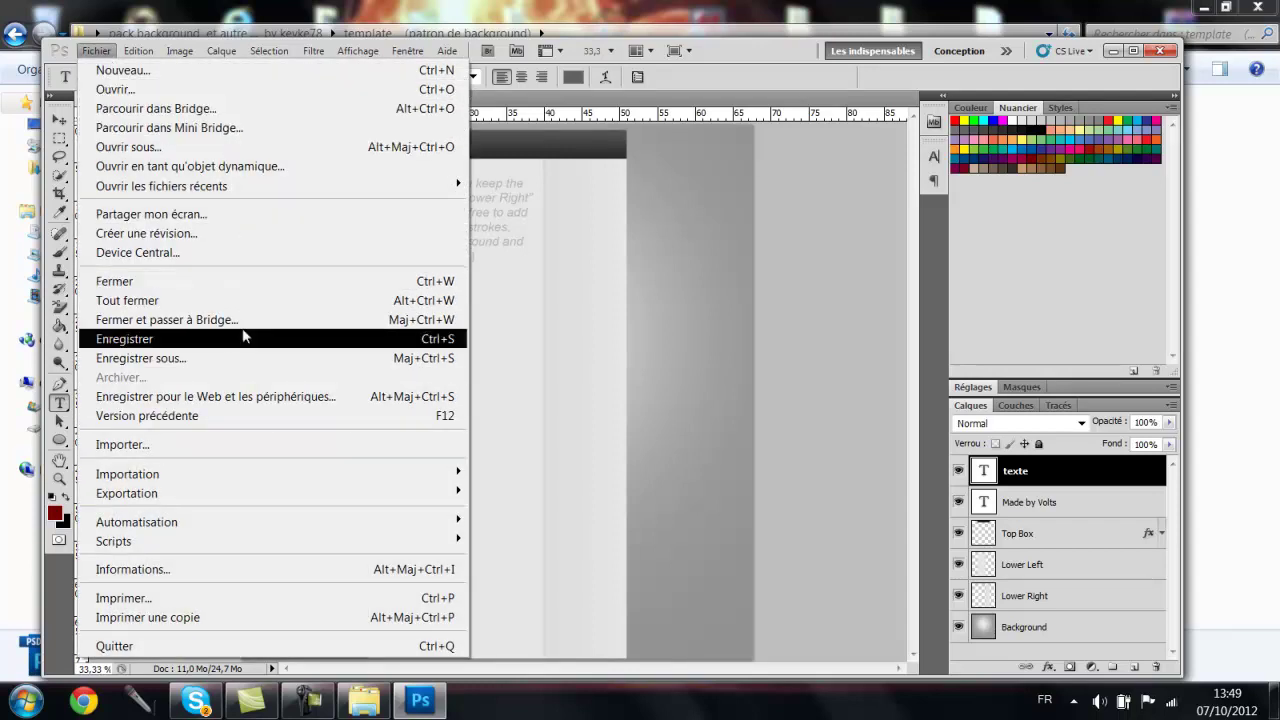
click(229, 450)
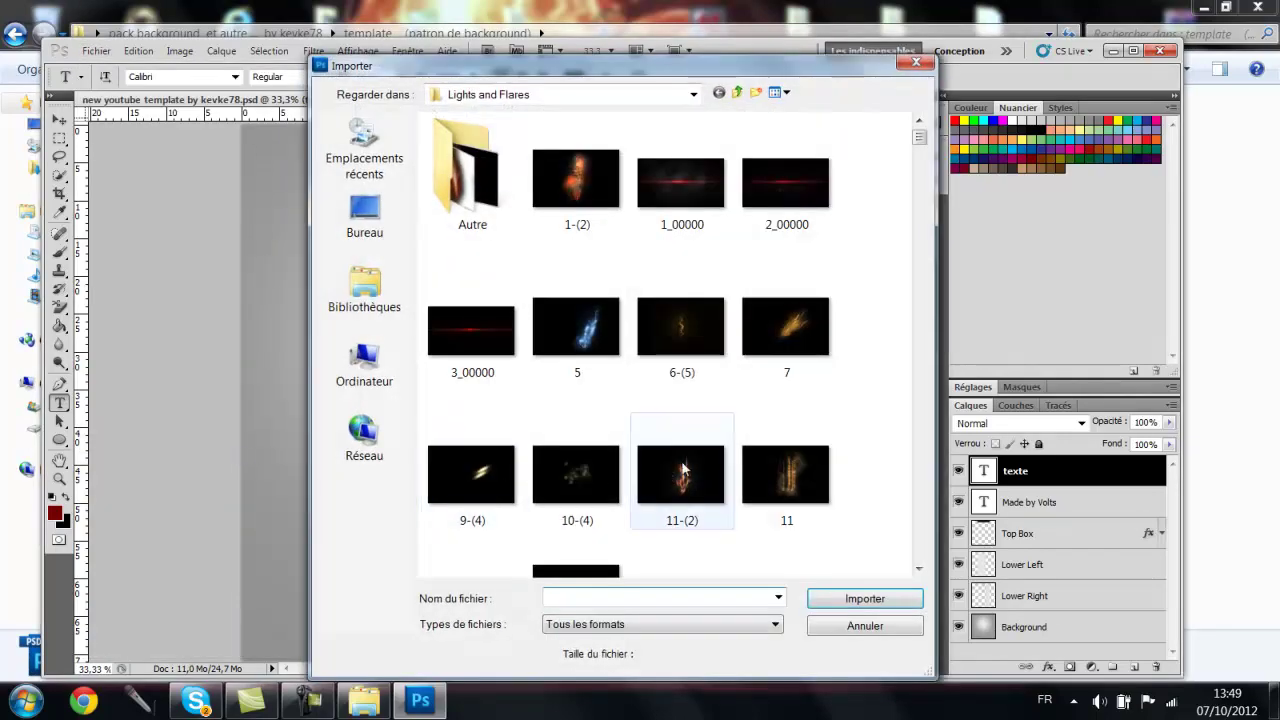
click(476, 200)
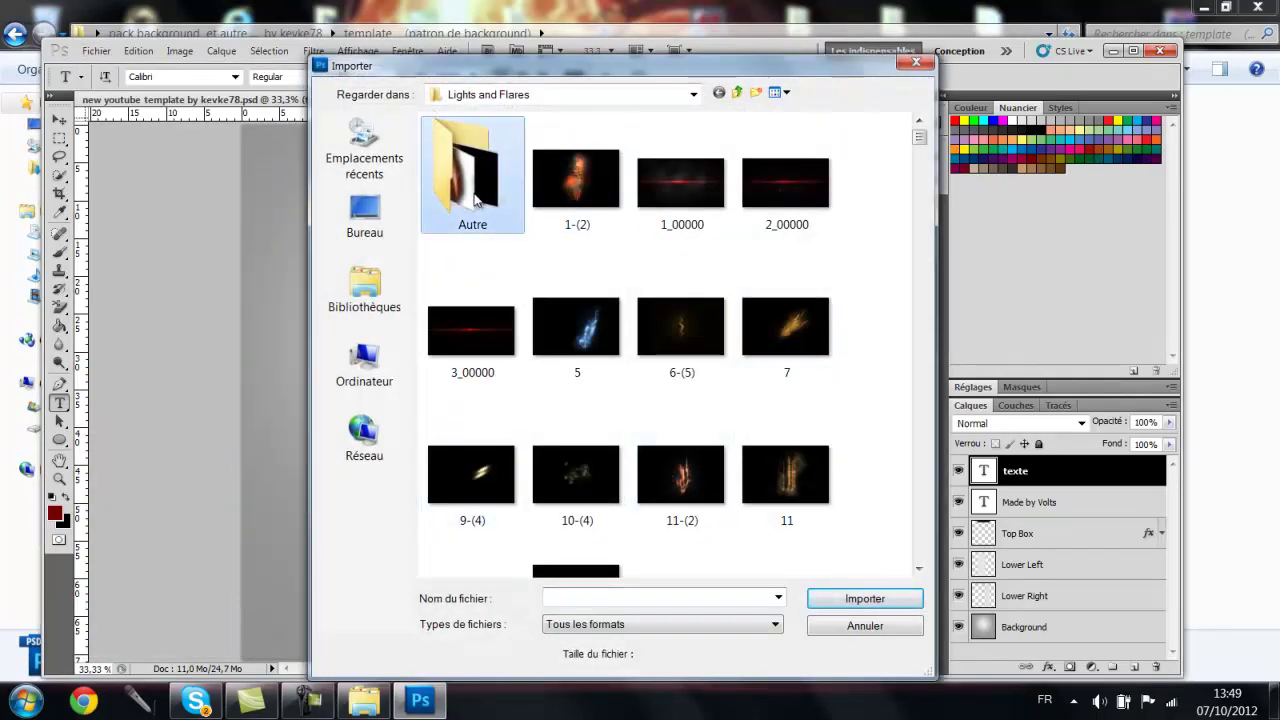
click(573, 195)
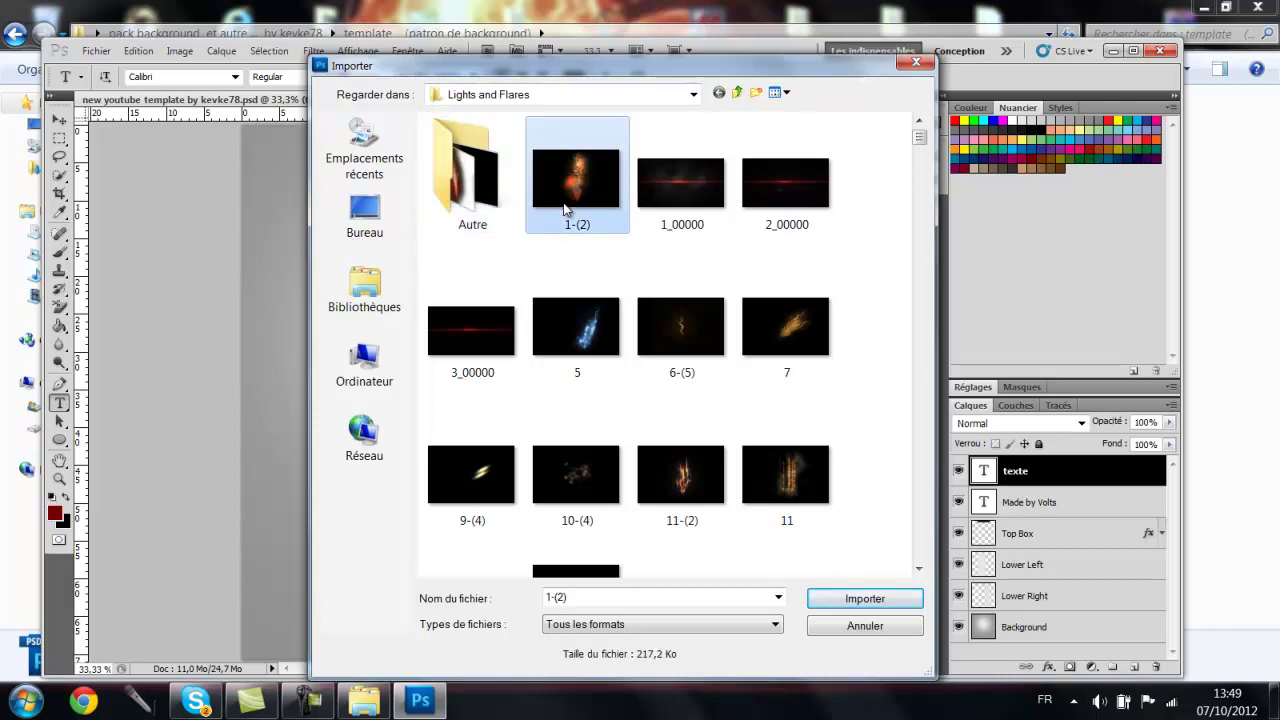
click(864, 598)
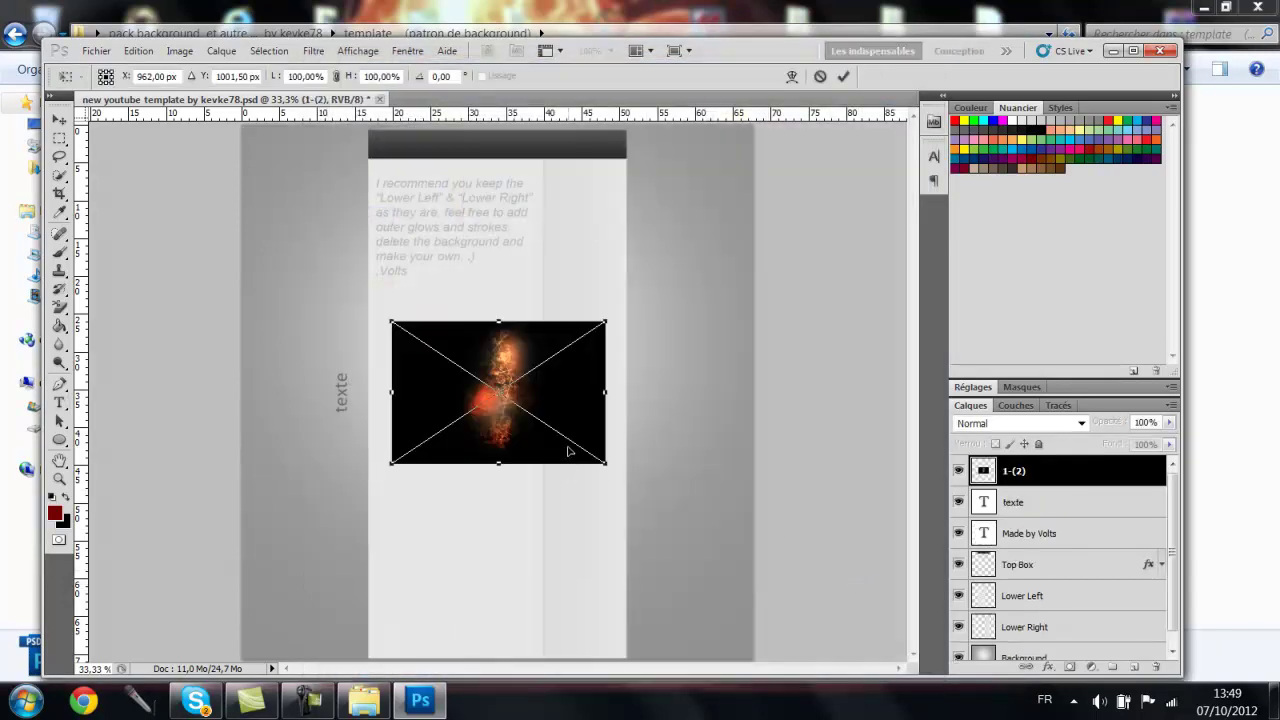
Move the flare to the top right and scale it to 69.63% × 133.55%
drag(525, 411, 747, 209)
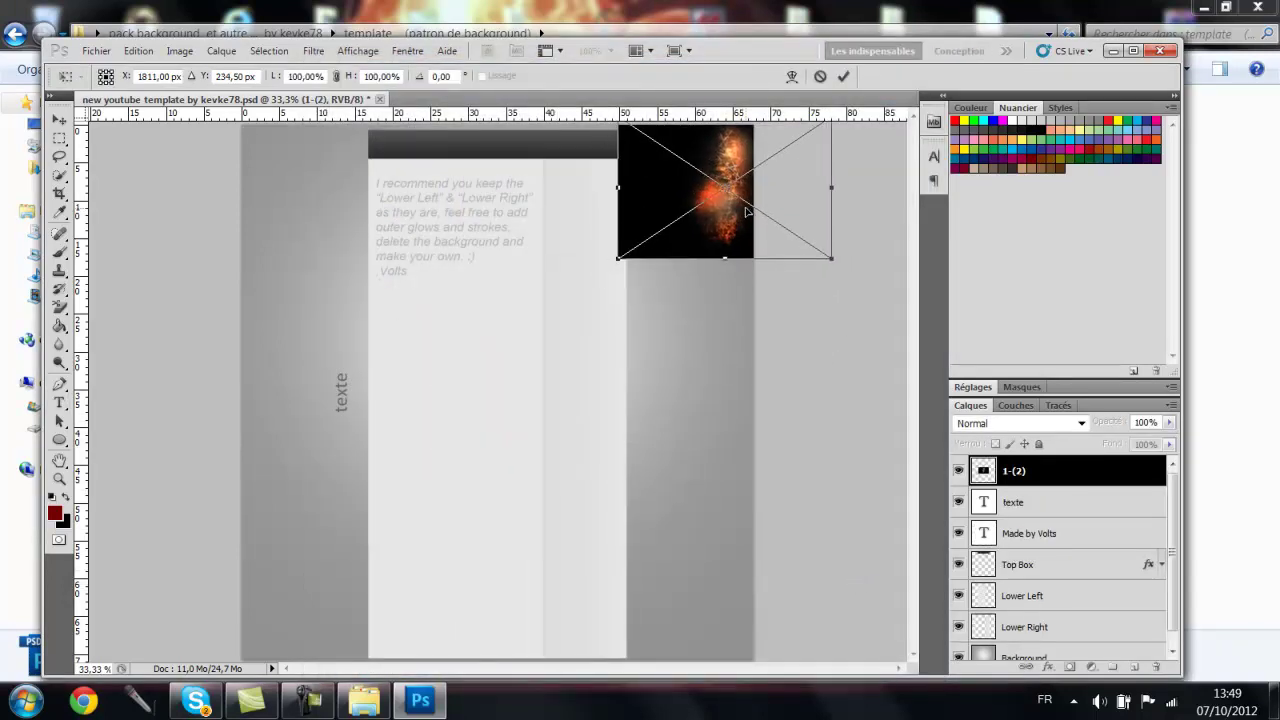
drag(735, 218, 677, 227)
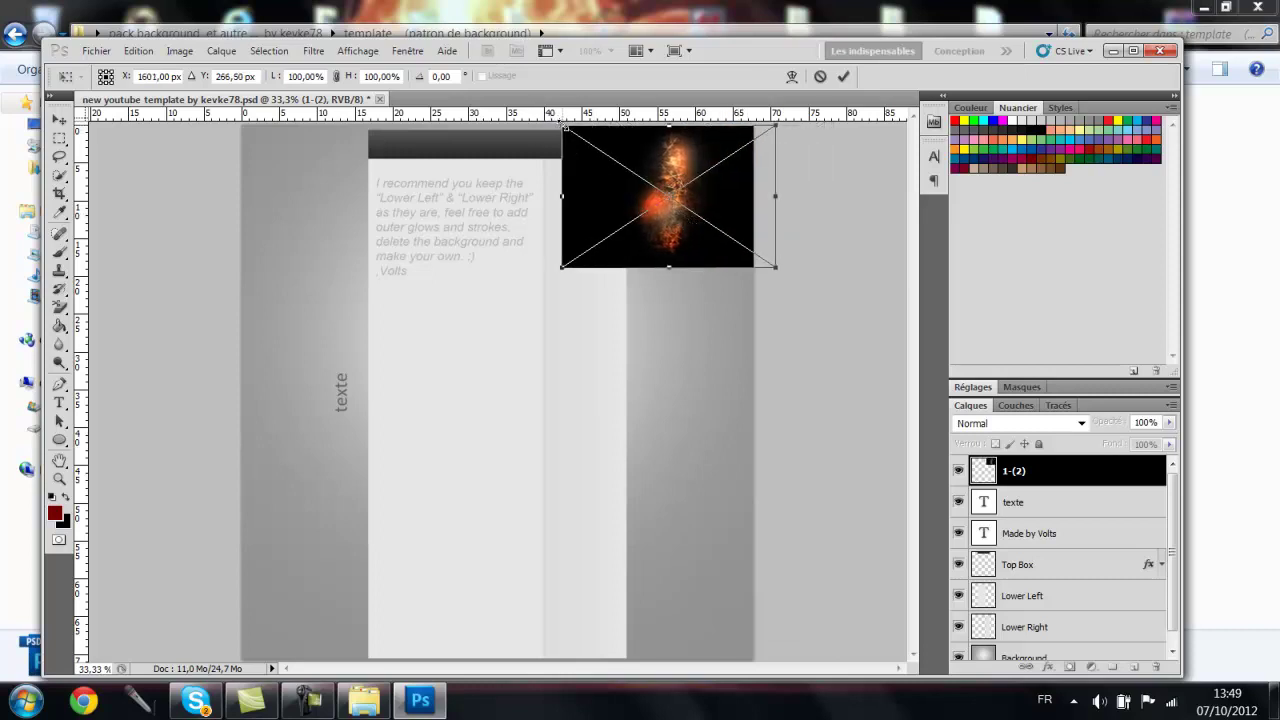
drag(563, 127, 629, 163)
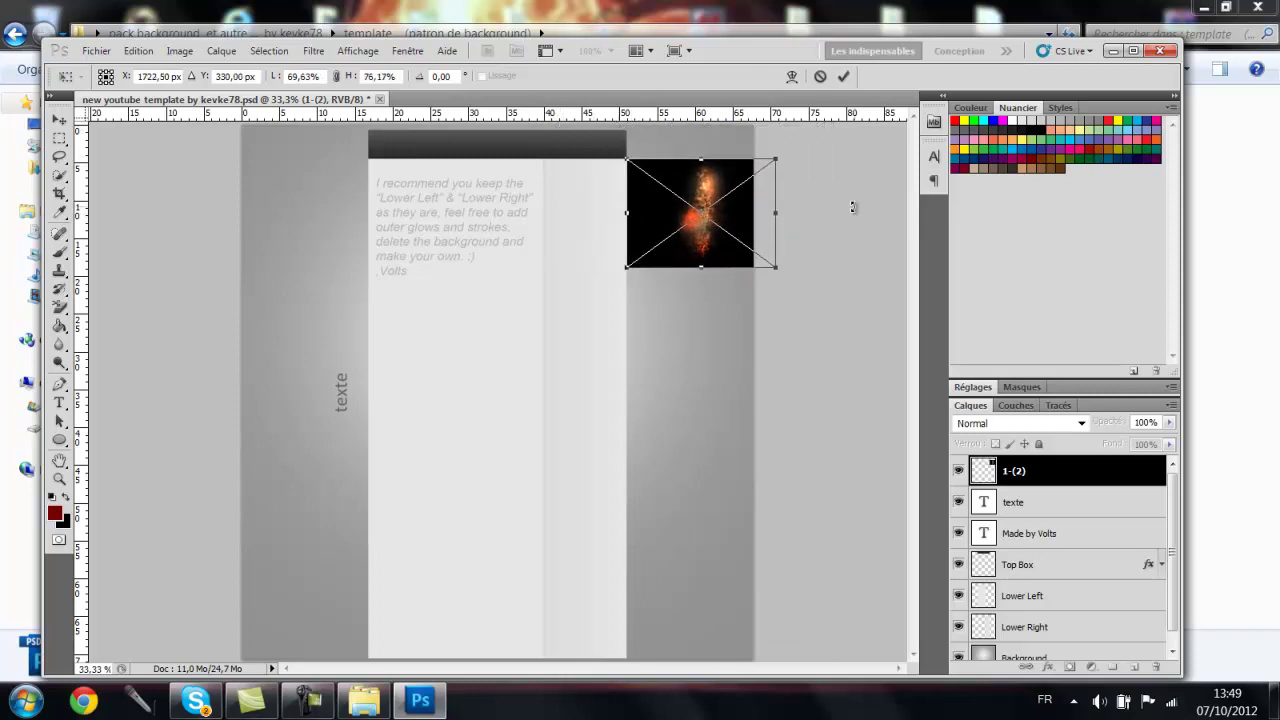
drag(731, 187, 724, 150)
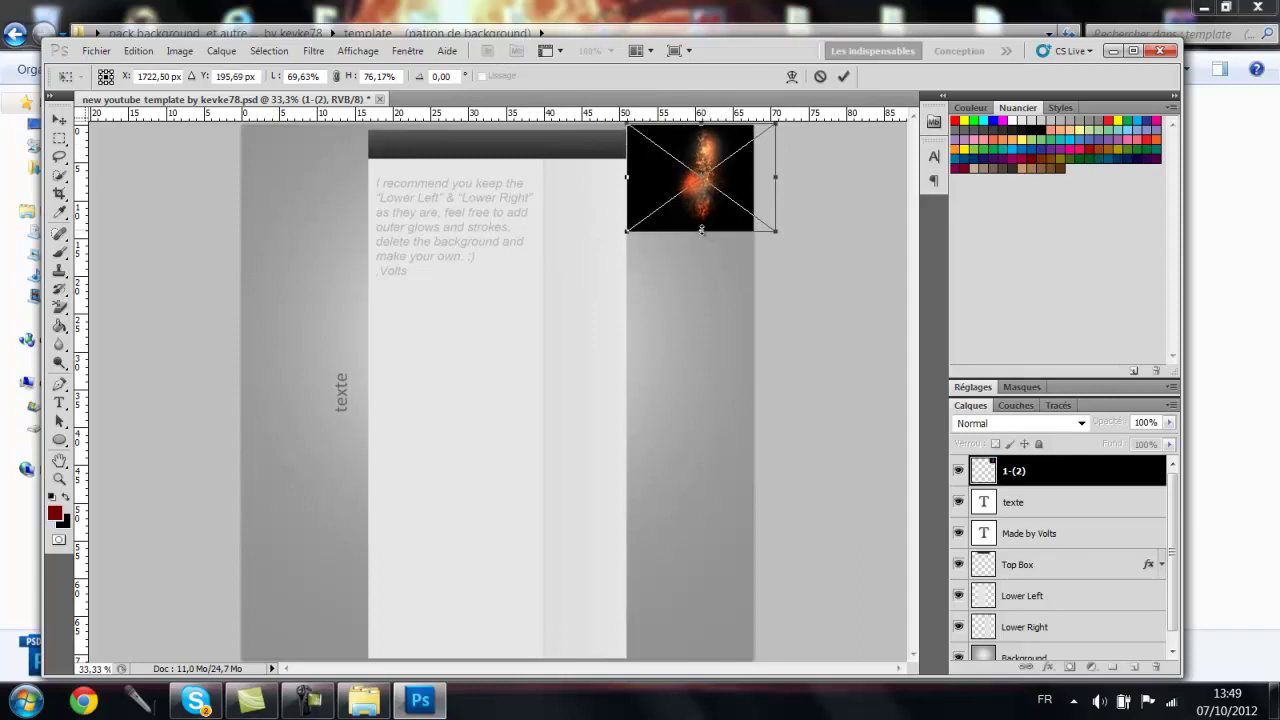
drag(701, 230, 704, 311)
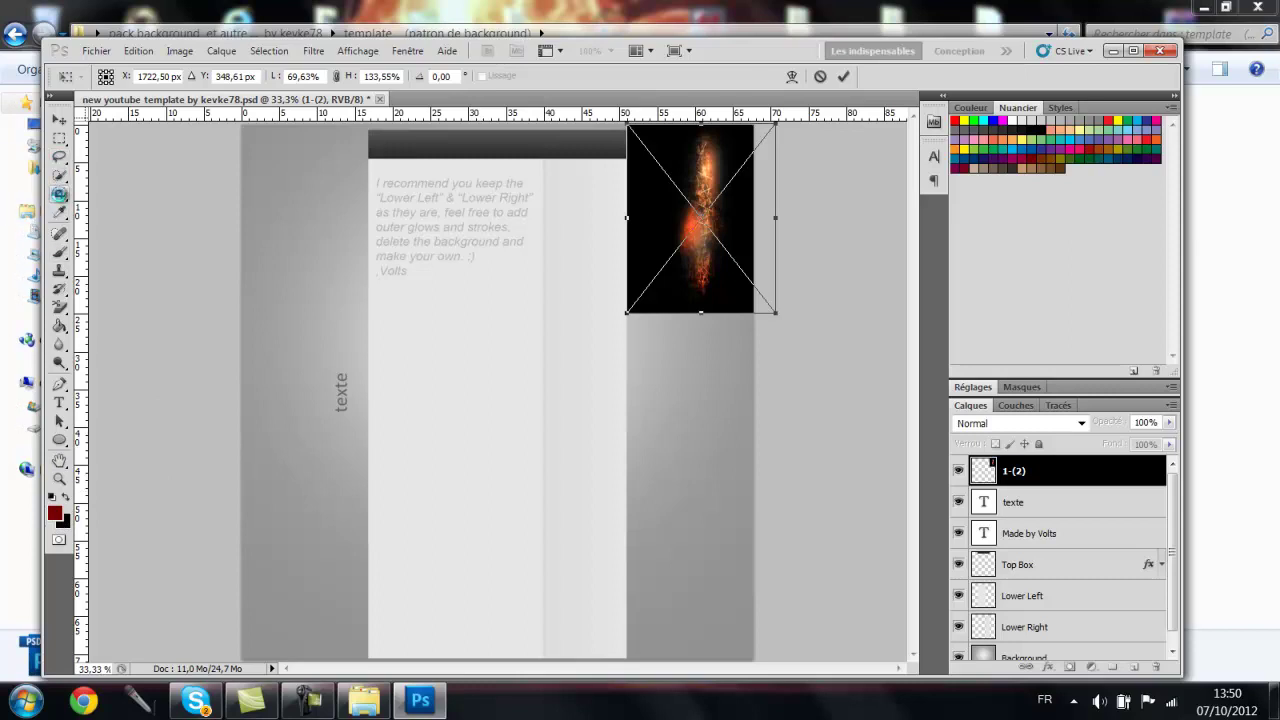
Commit the flare transform and set the foreground colour to black
click(59, 194)
click(510, 293)
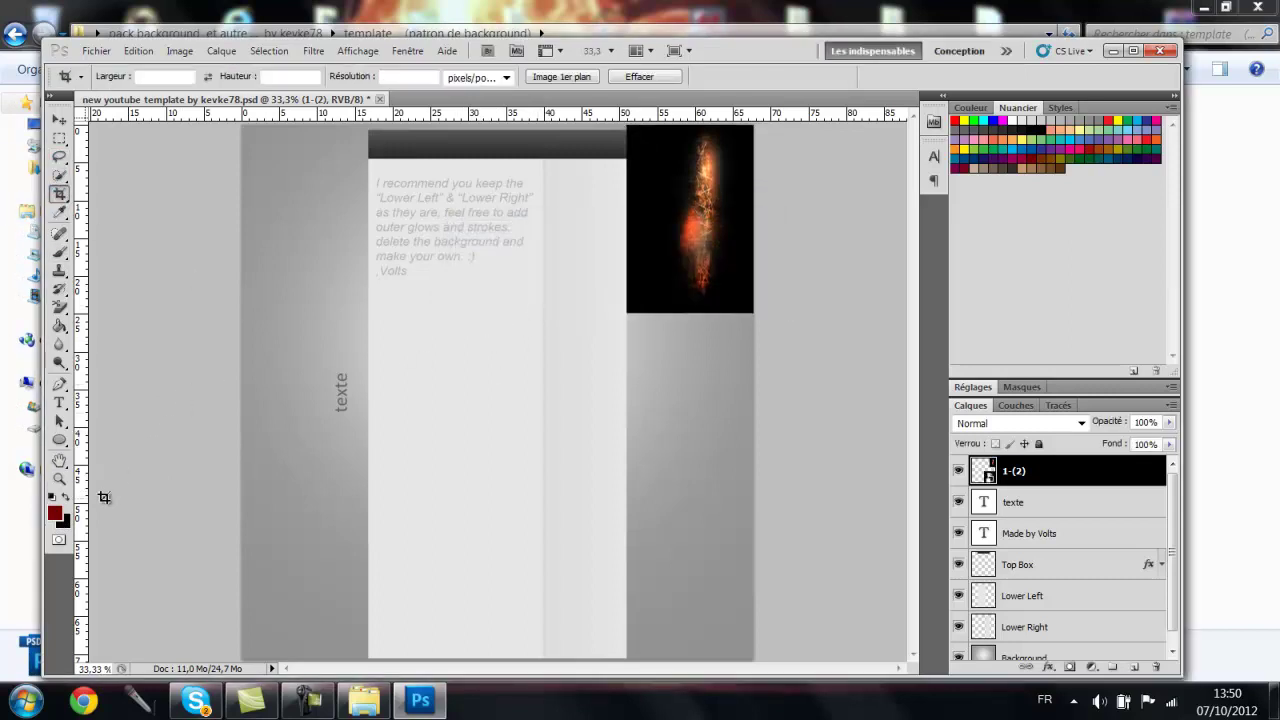
click(55, 515)
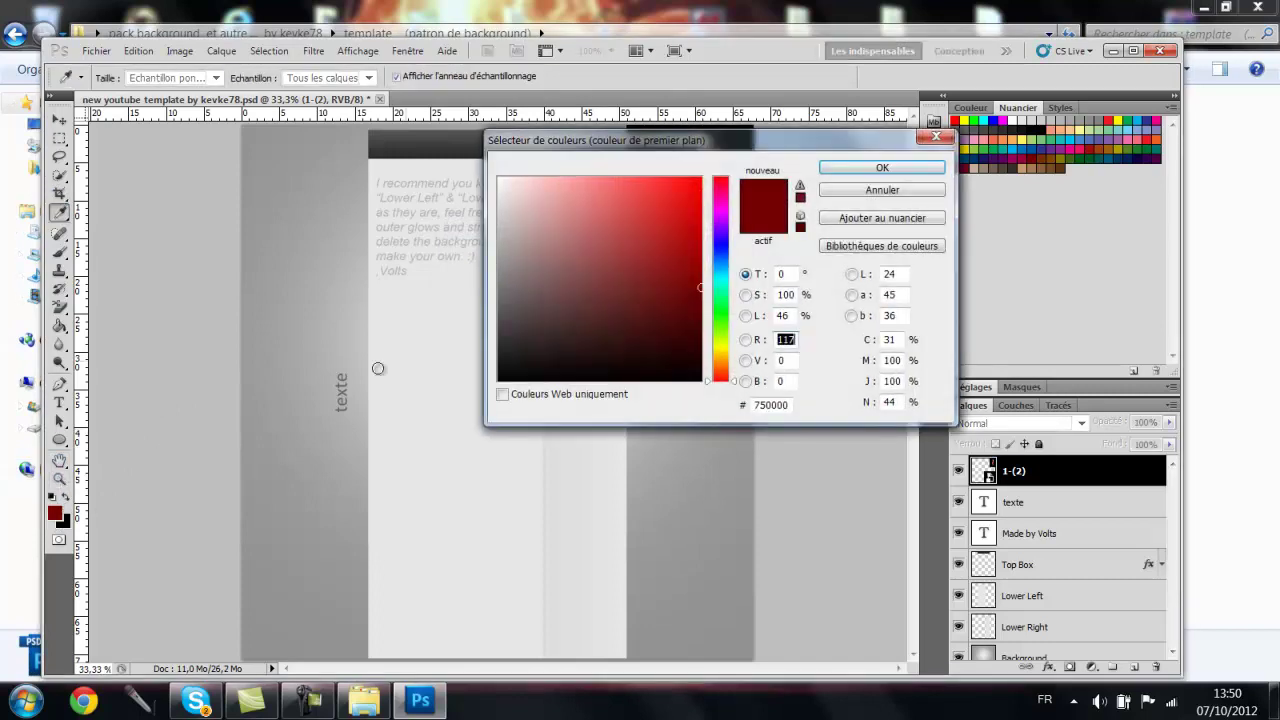
drag(597, 333, 464, 384)
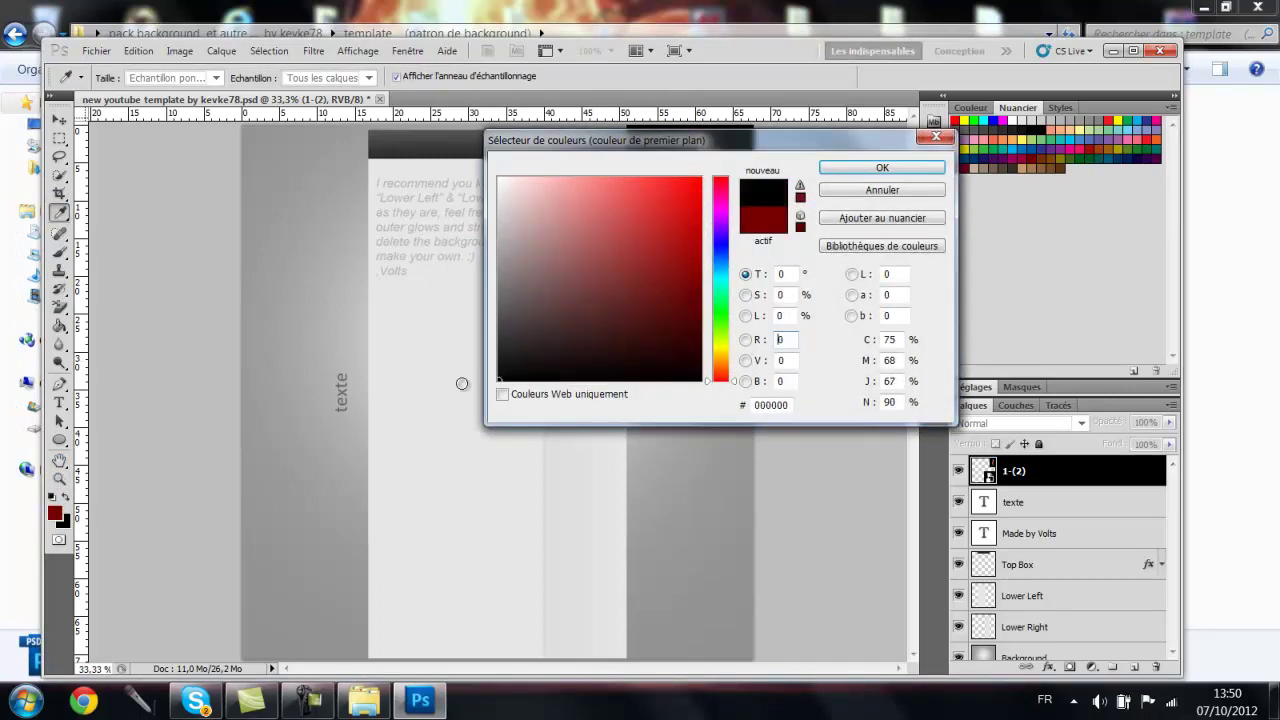
click(902, 166)
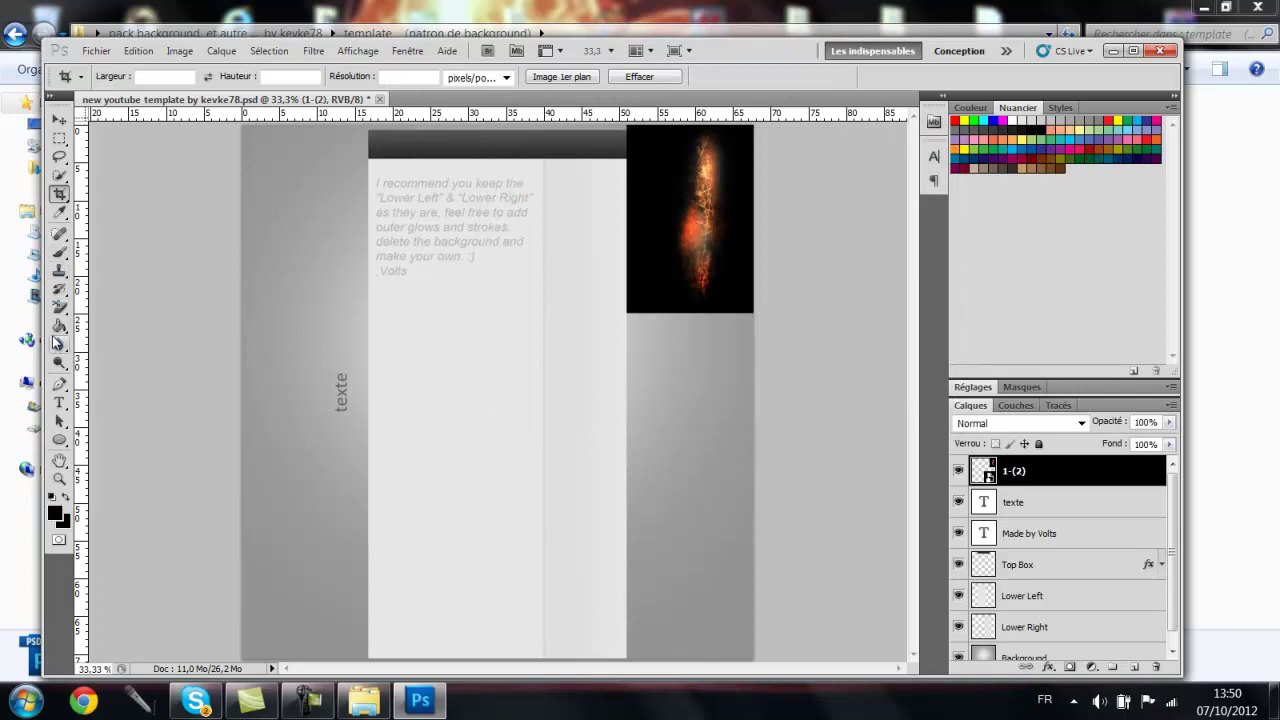
Rasterize the layer, fill around the fire image with black, then quit Photoshop without saving
click(59, 326)
click(305, 318)
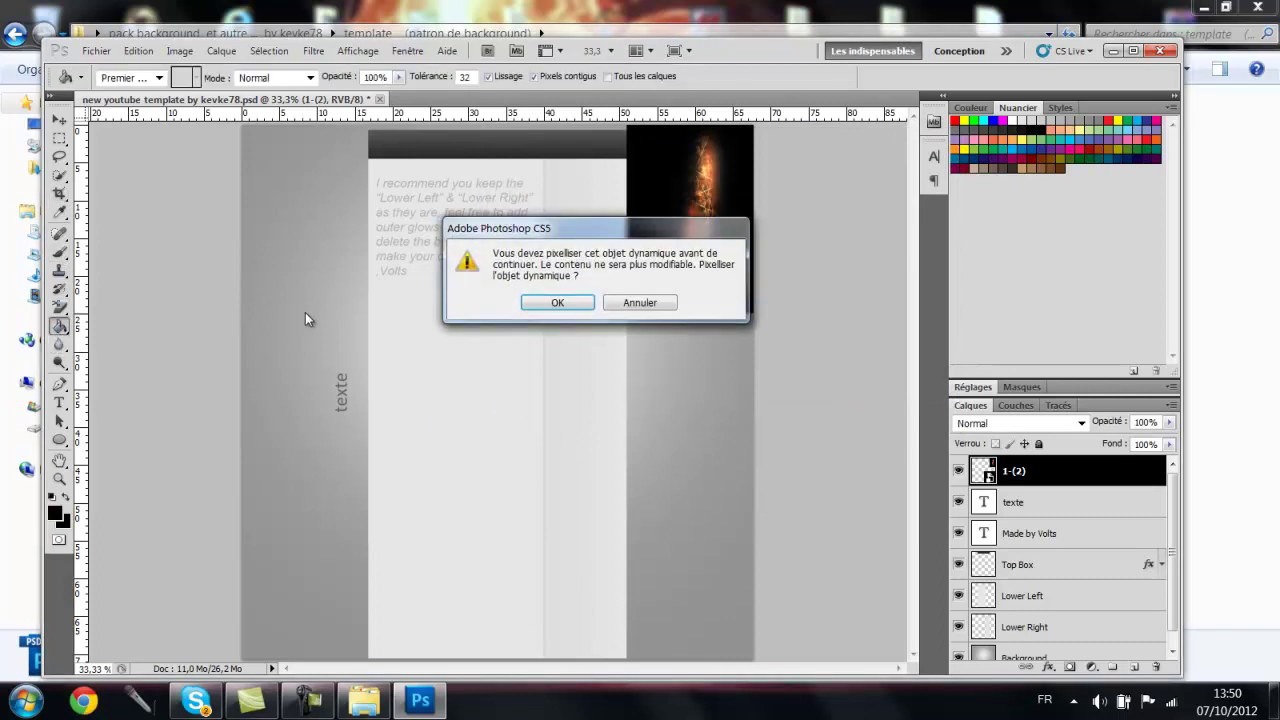
click(554, 303)
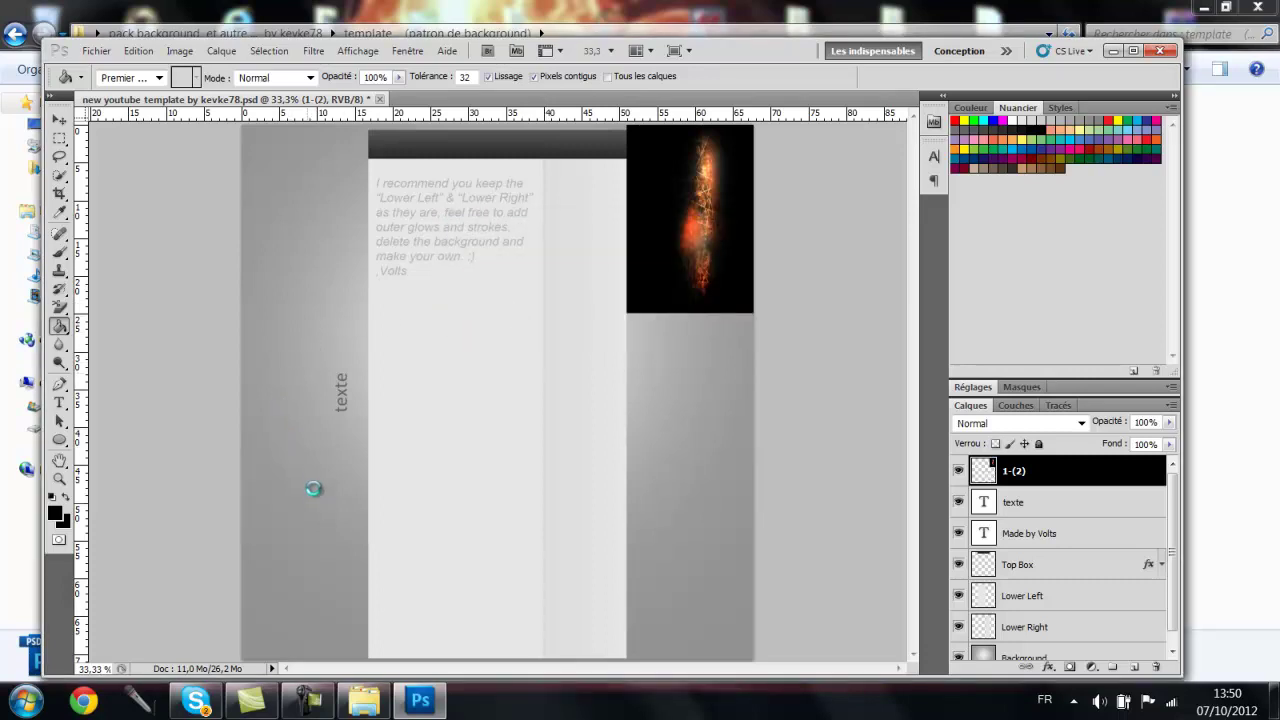
click(312, 452)
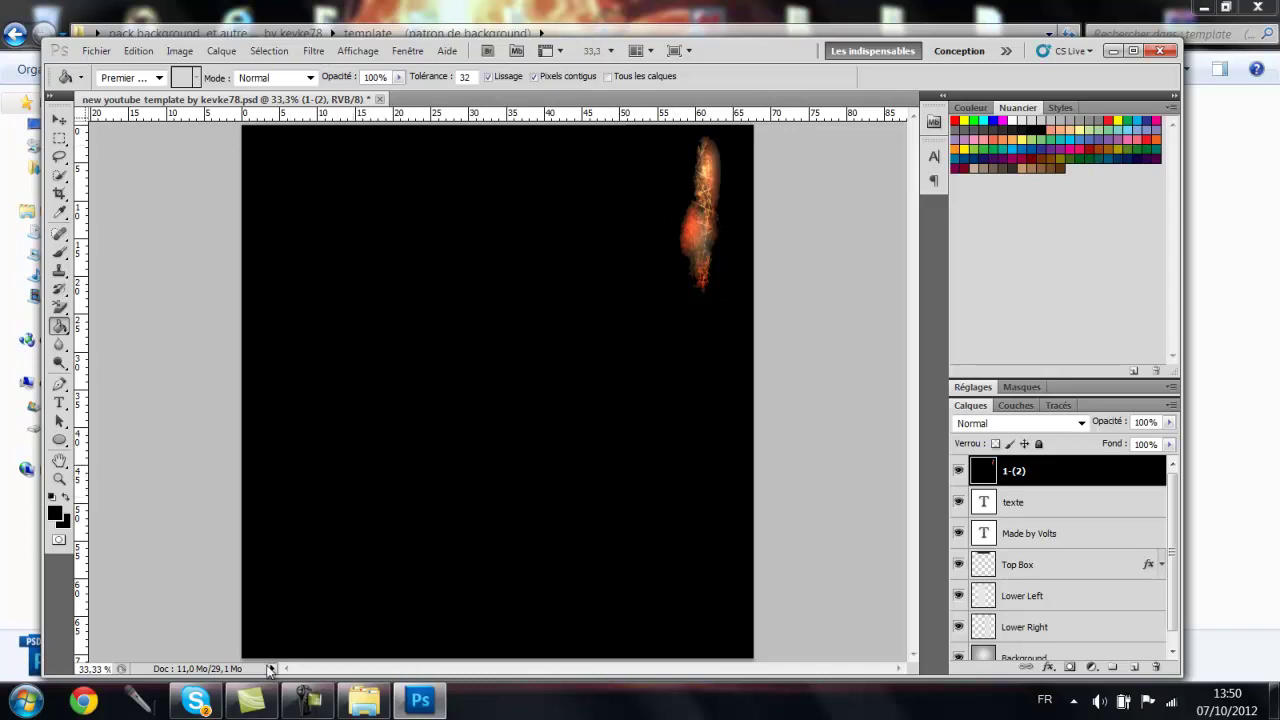
click(1160, 51)
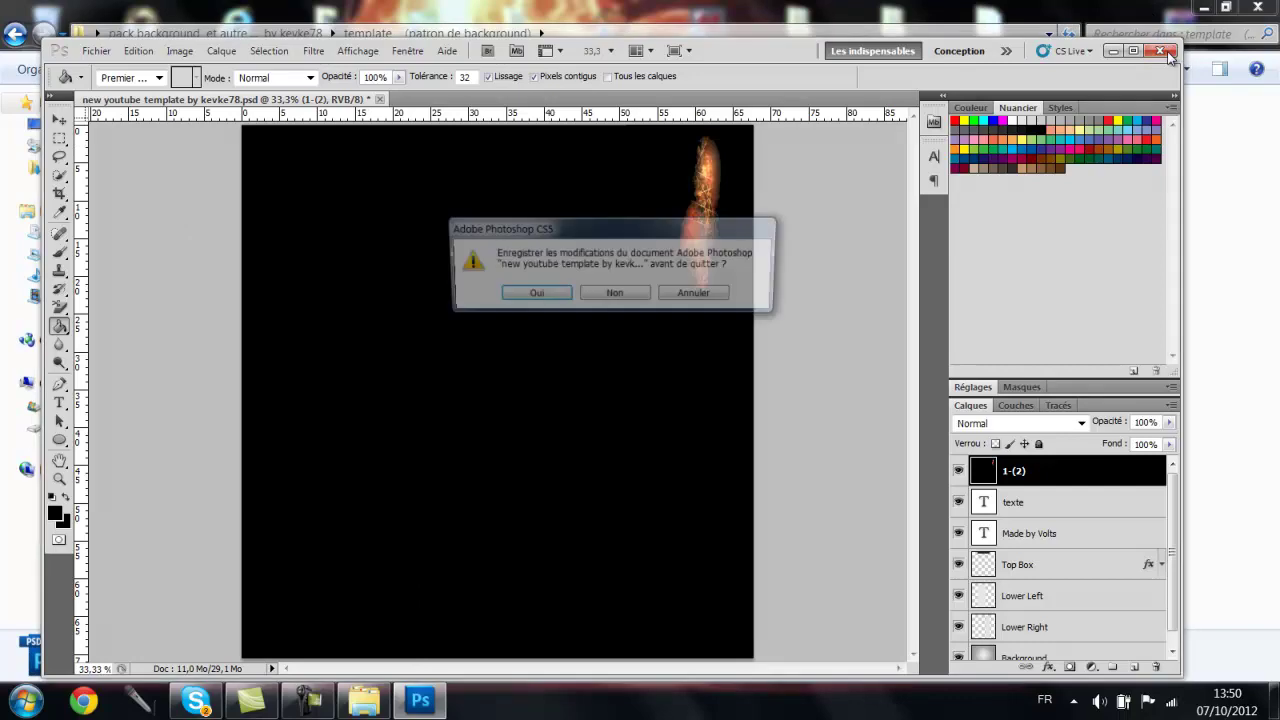
click(615, 295)
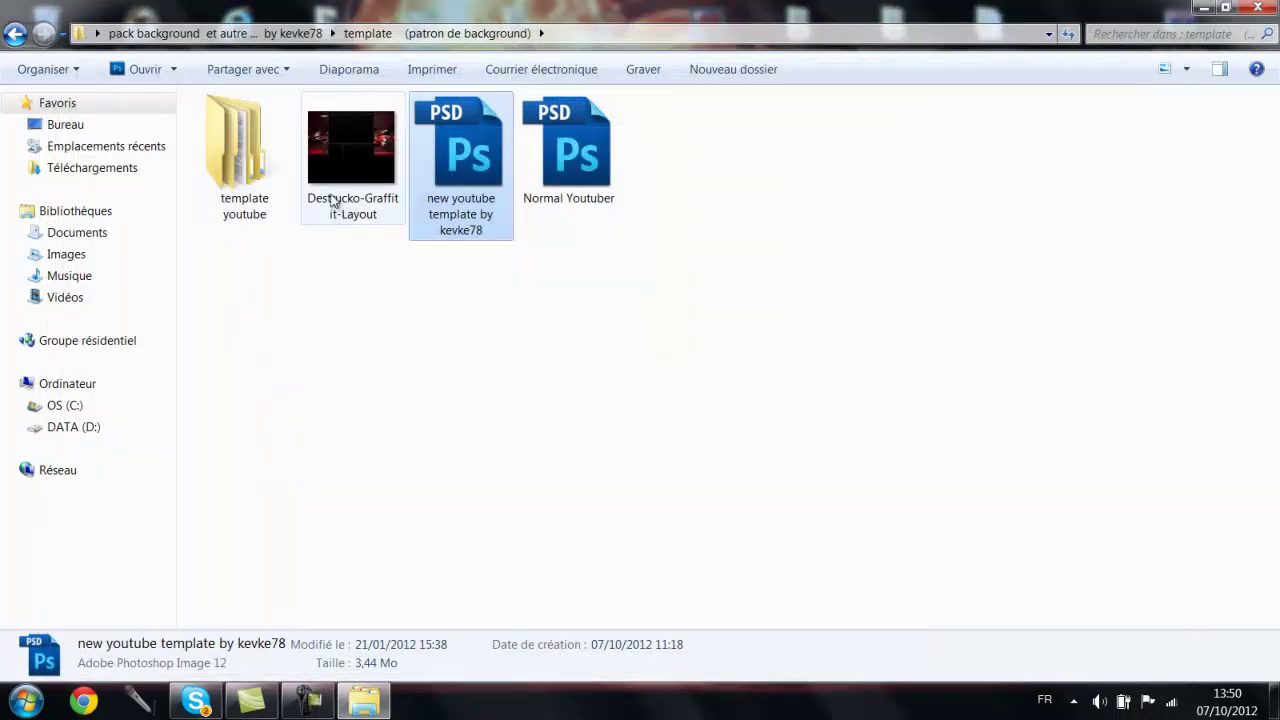
Return to the pack folder and look inside the Sang blood-images folder
click(14, 33)
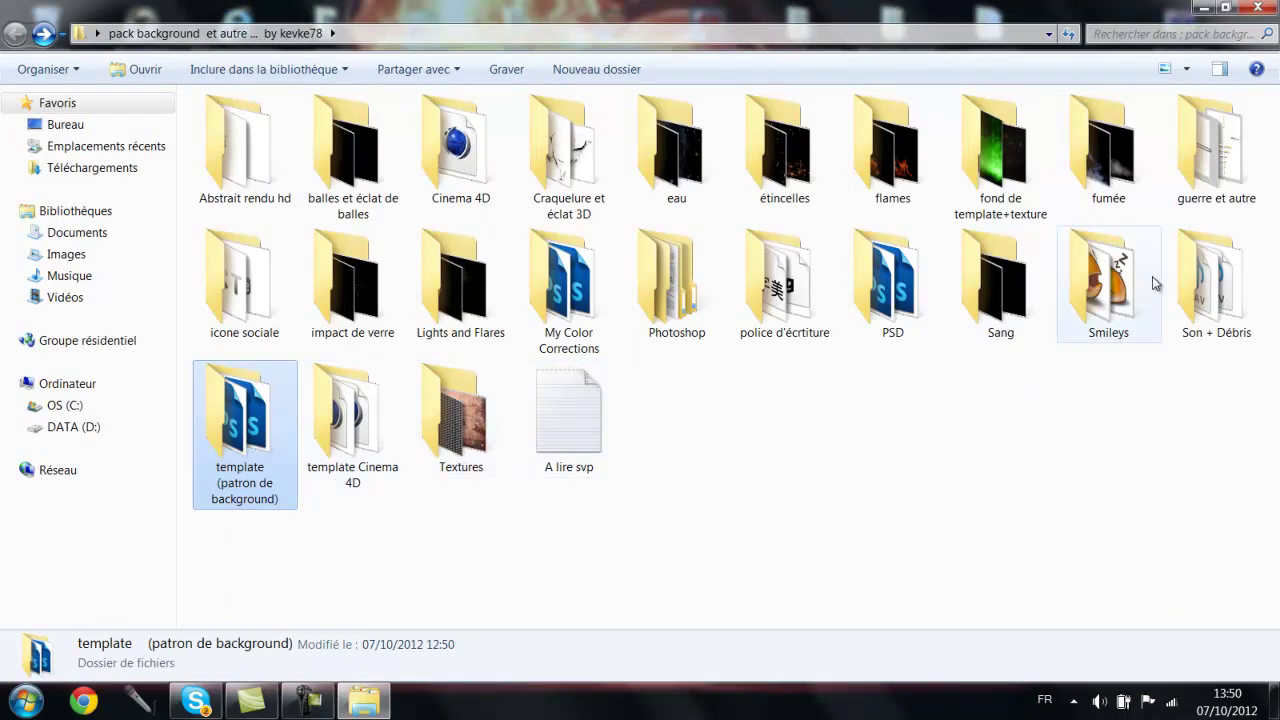
double_click(1010, 312)
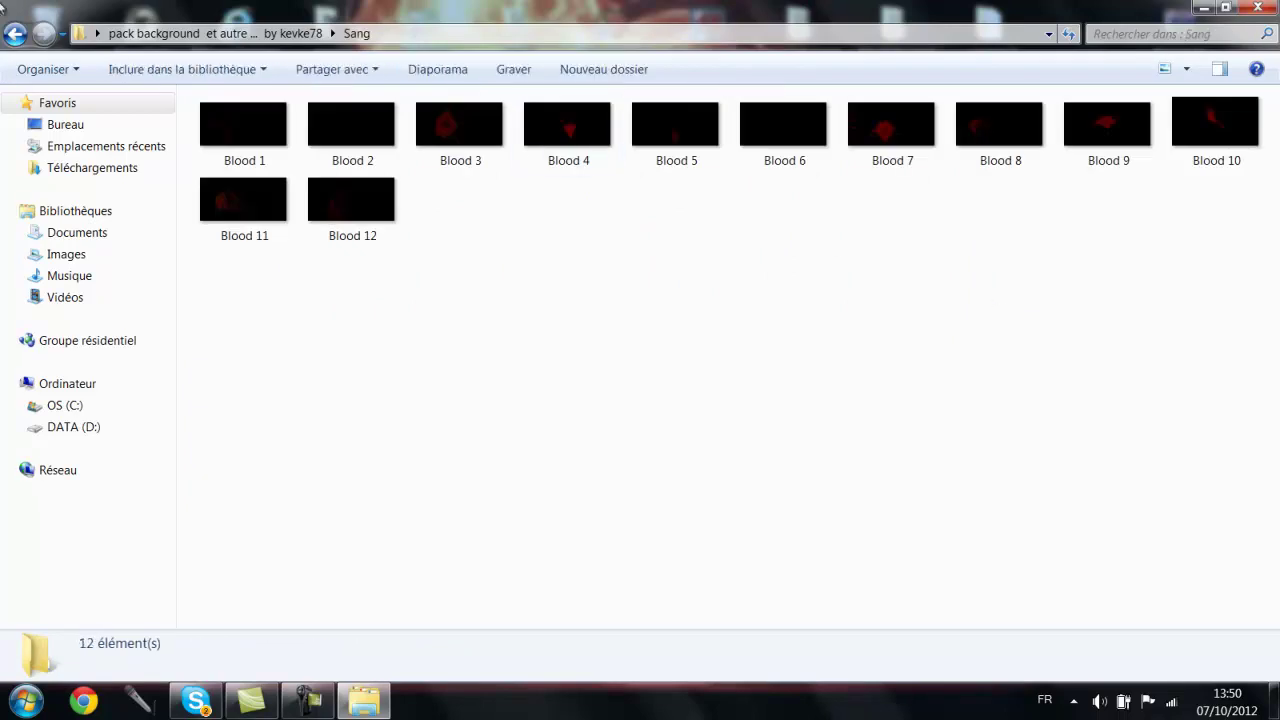
click(14, 35)
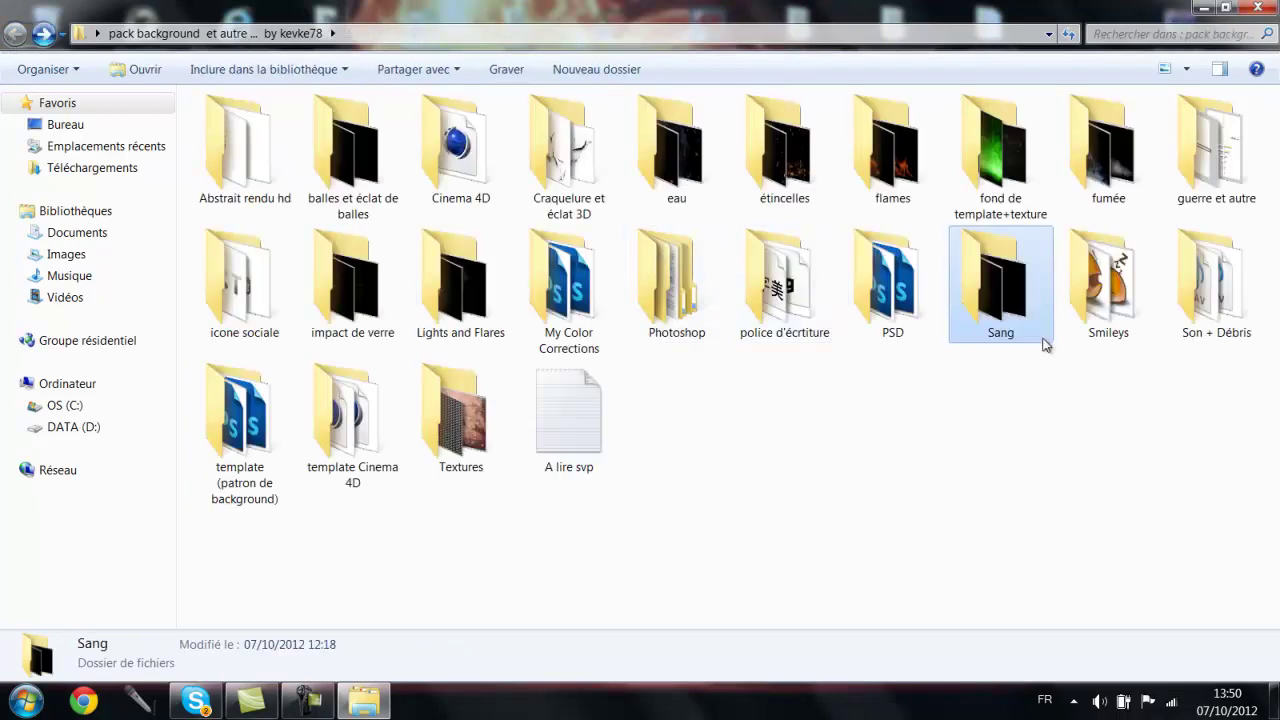
Browse guerre et autre and its armes de kill weapon icons, then return
double_click(1208, 176)
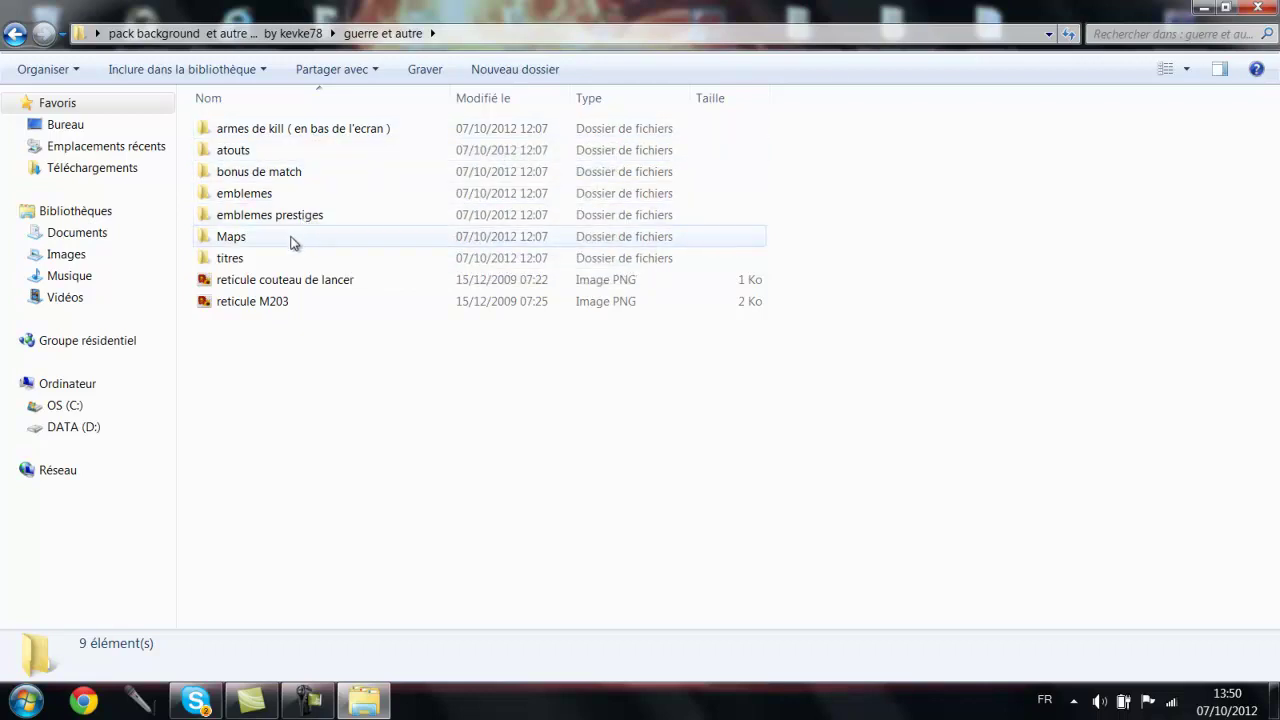
double_click(304, 134)
scroll(455, 308, down, 3)
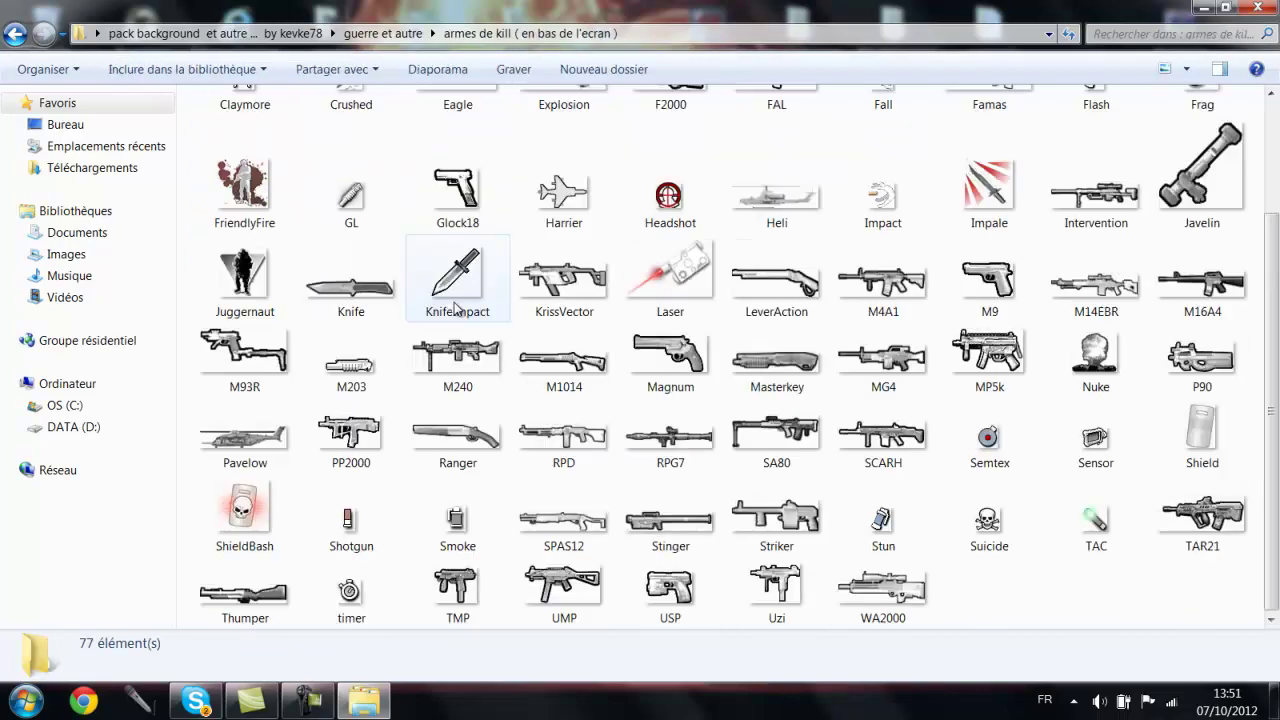
scroll(457, 303, up, 3)
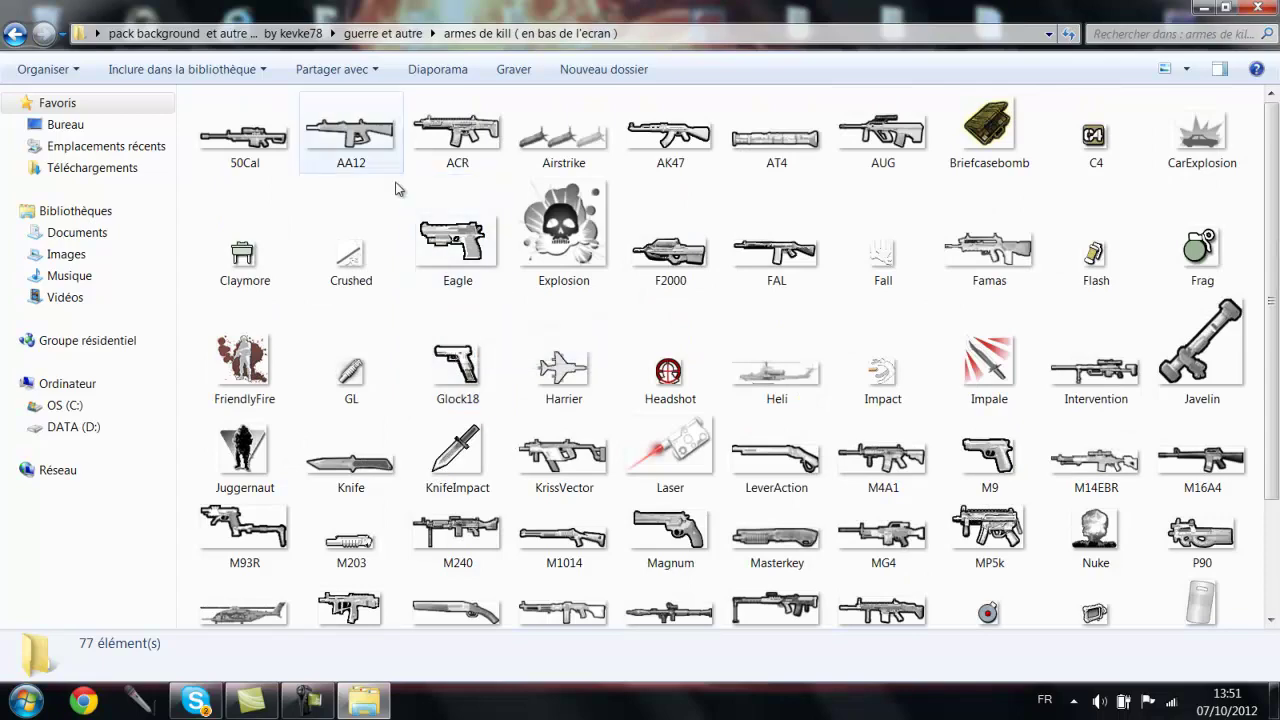
click(16, 36)
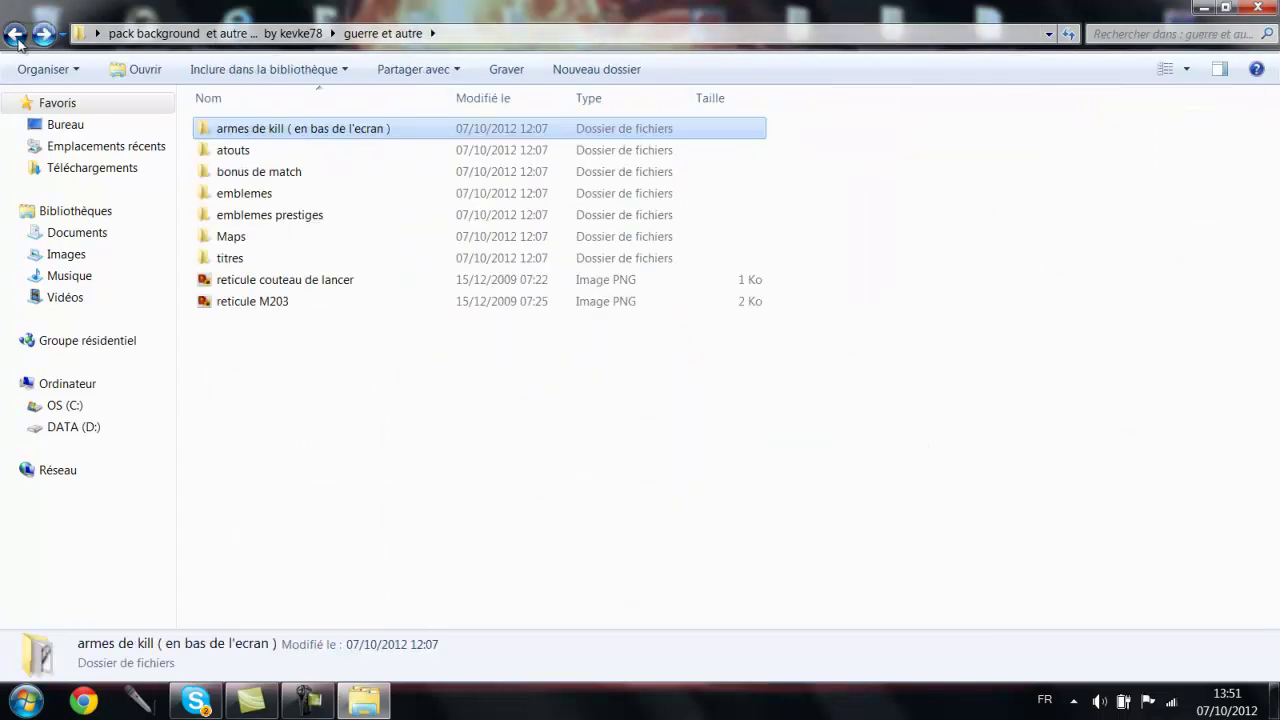
click(16, 36)
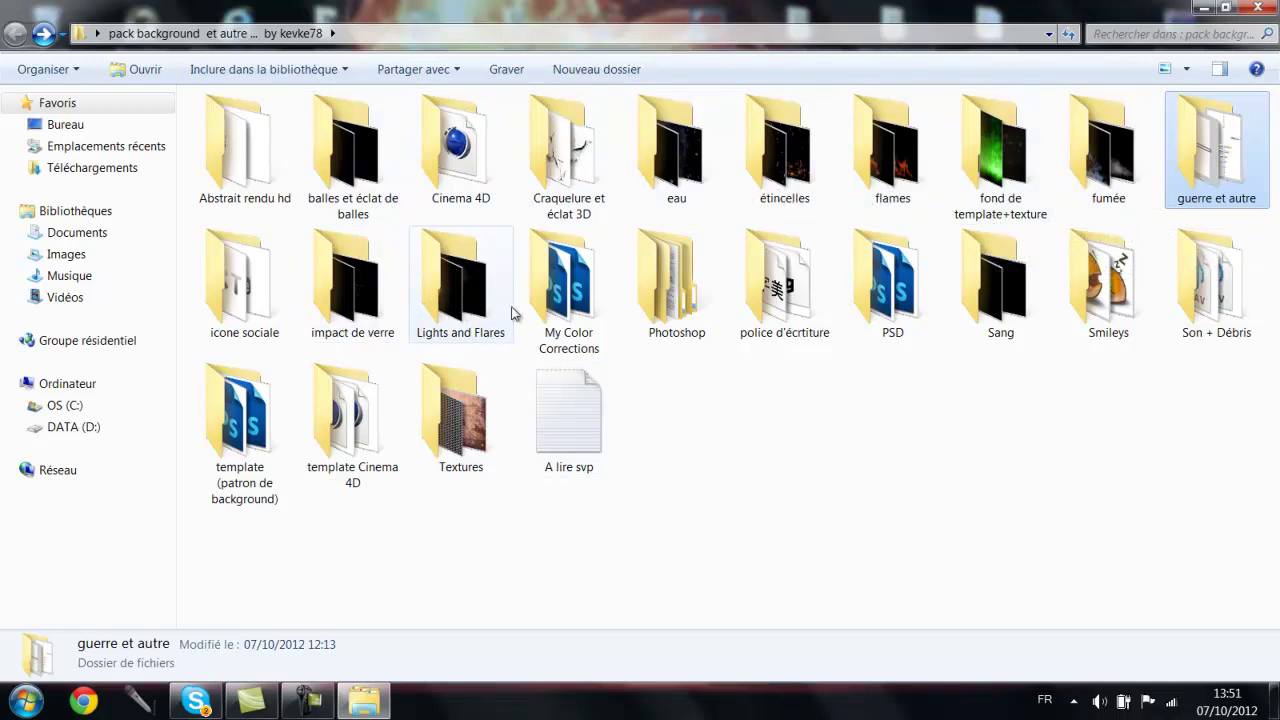
Look inside the My Color Corrections and PSD folders, ending in the main pack folder
double_click(578, 330)
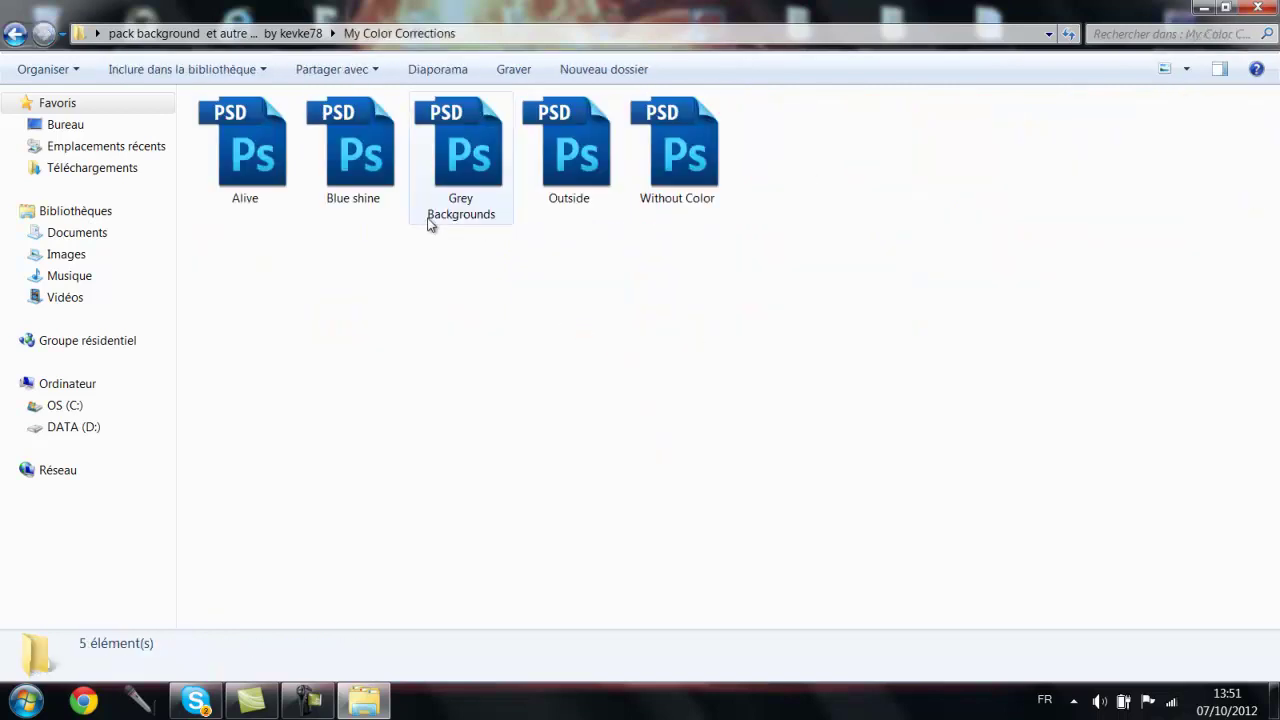
click(14, 33)
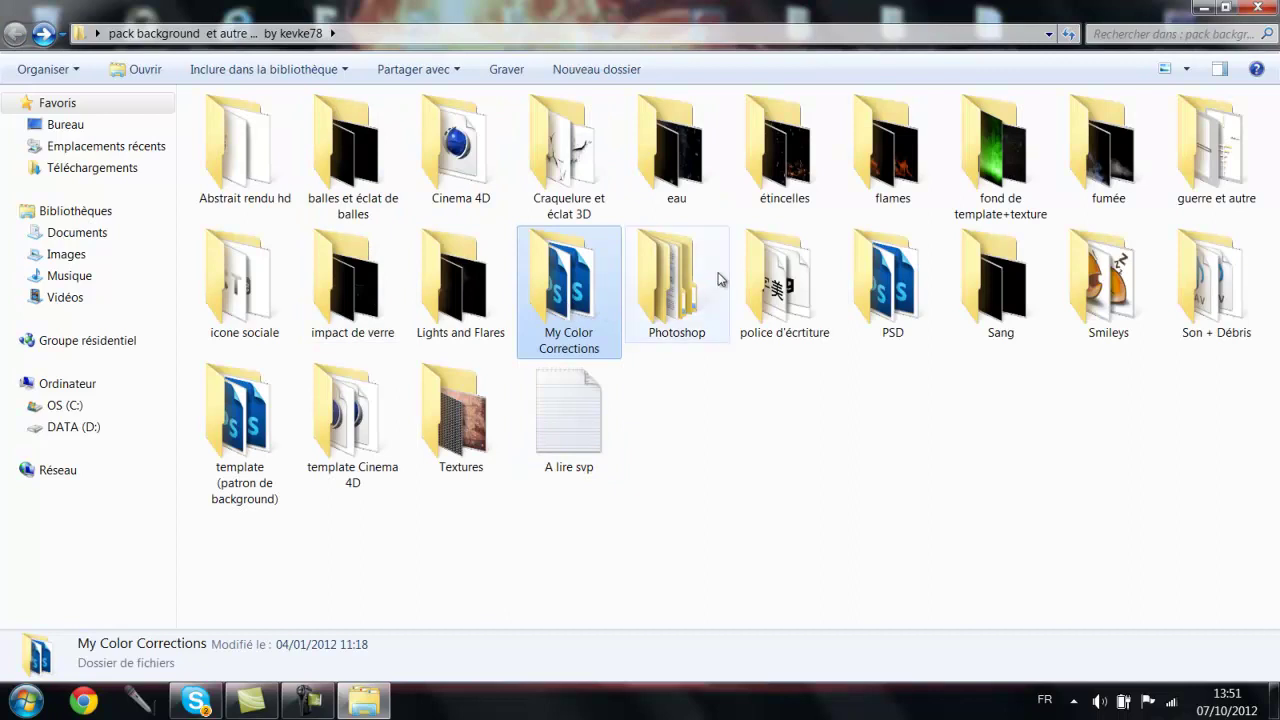
double_click(892, 318)
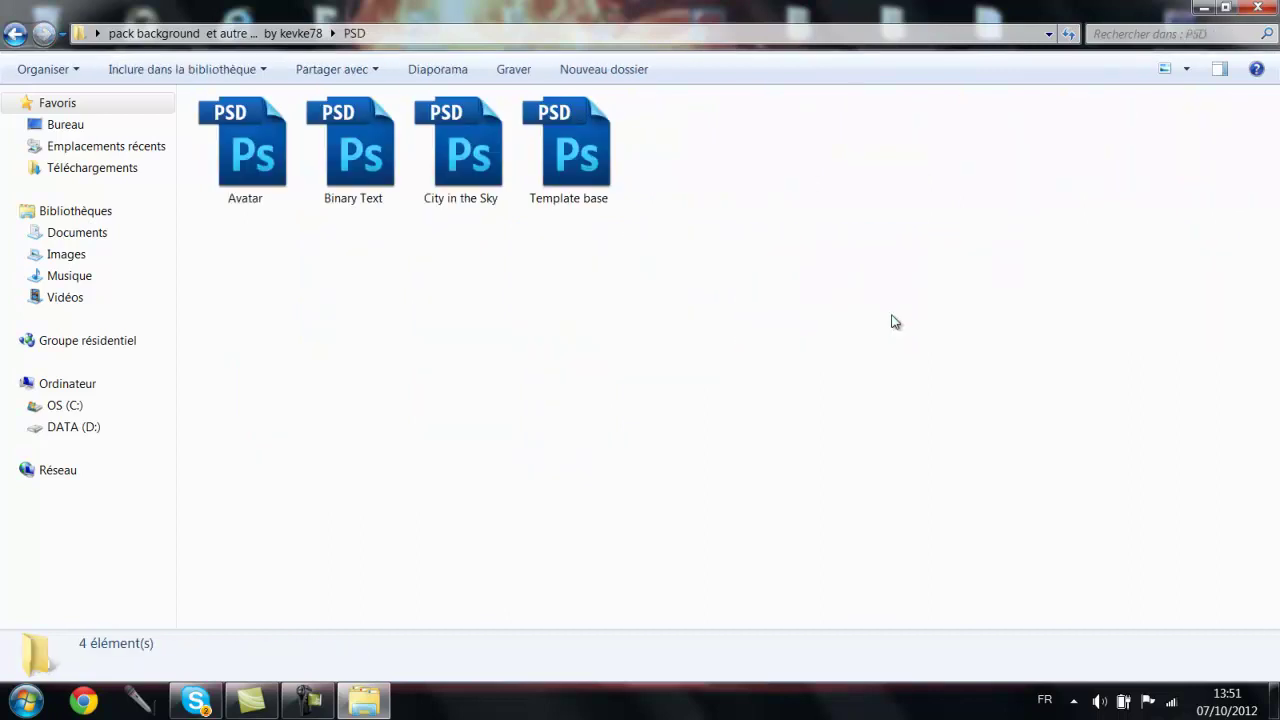
click(14, 35)
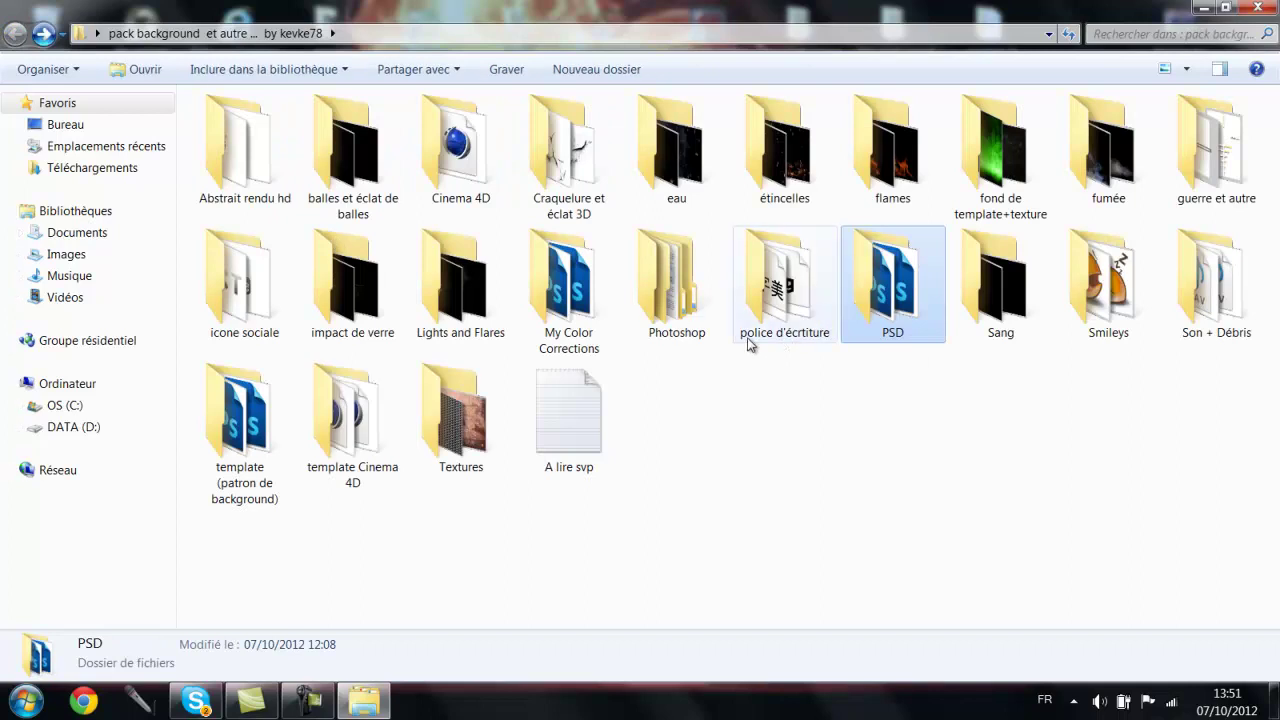
Browse the Brushes Pack (26) folder inside the Photoshop resources folder
double_click(680, 328)
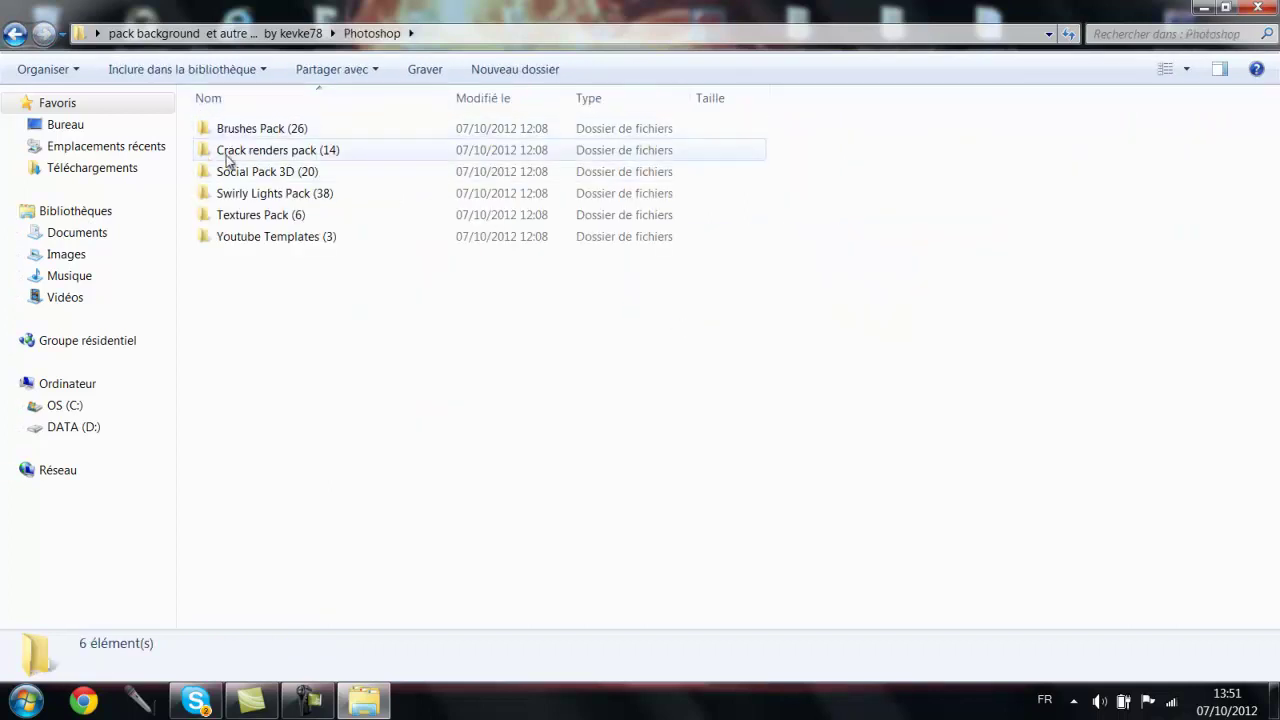
double_click(276, 136)
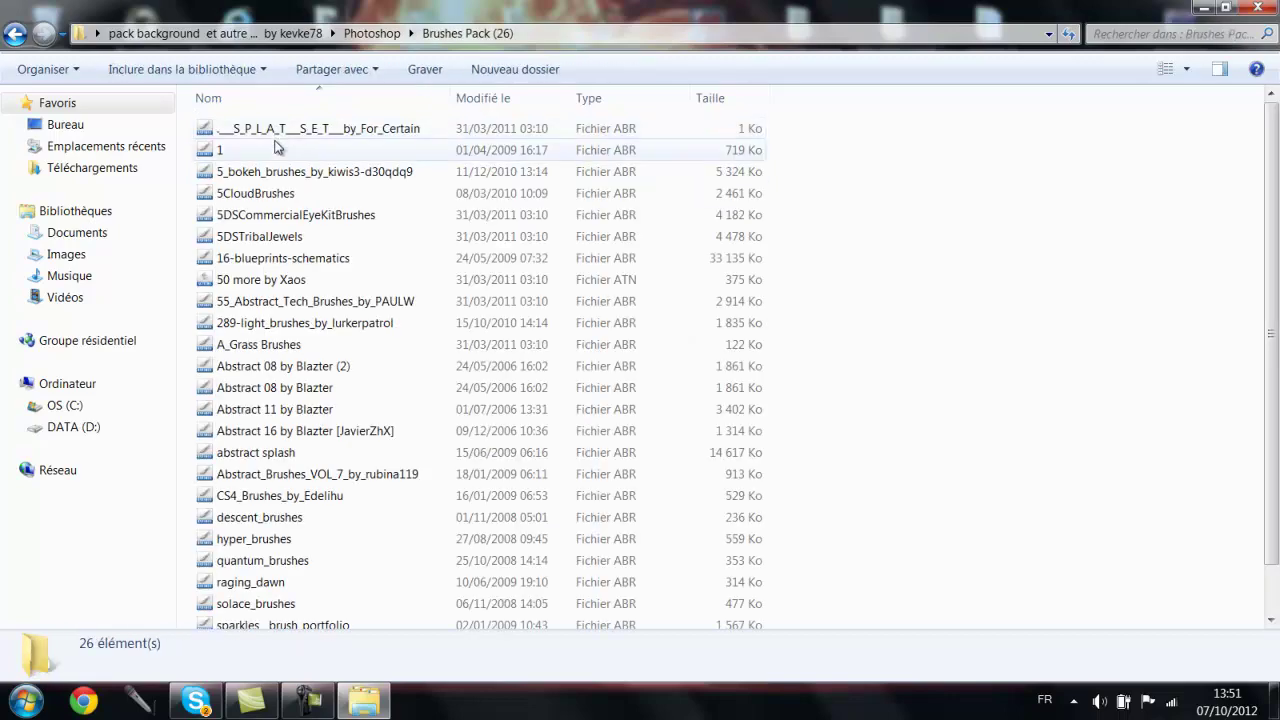
scroll(289, 410, down, 1)
scroll(289, 415, up, 1)
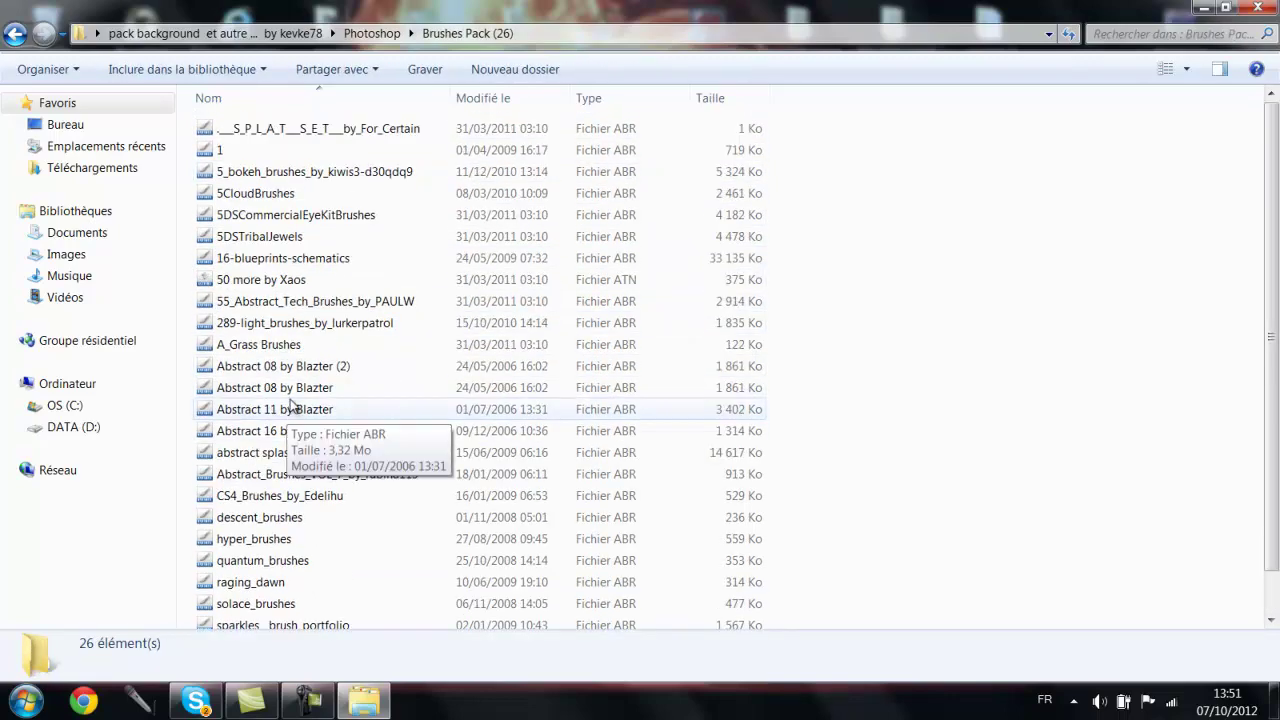
scroll(286, 150, down, 1)
scroll(320, 337, up, 1)
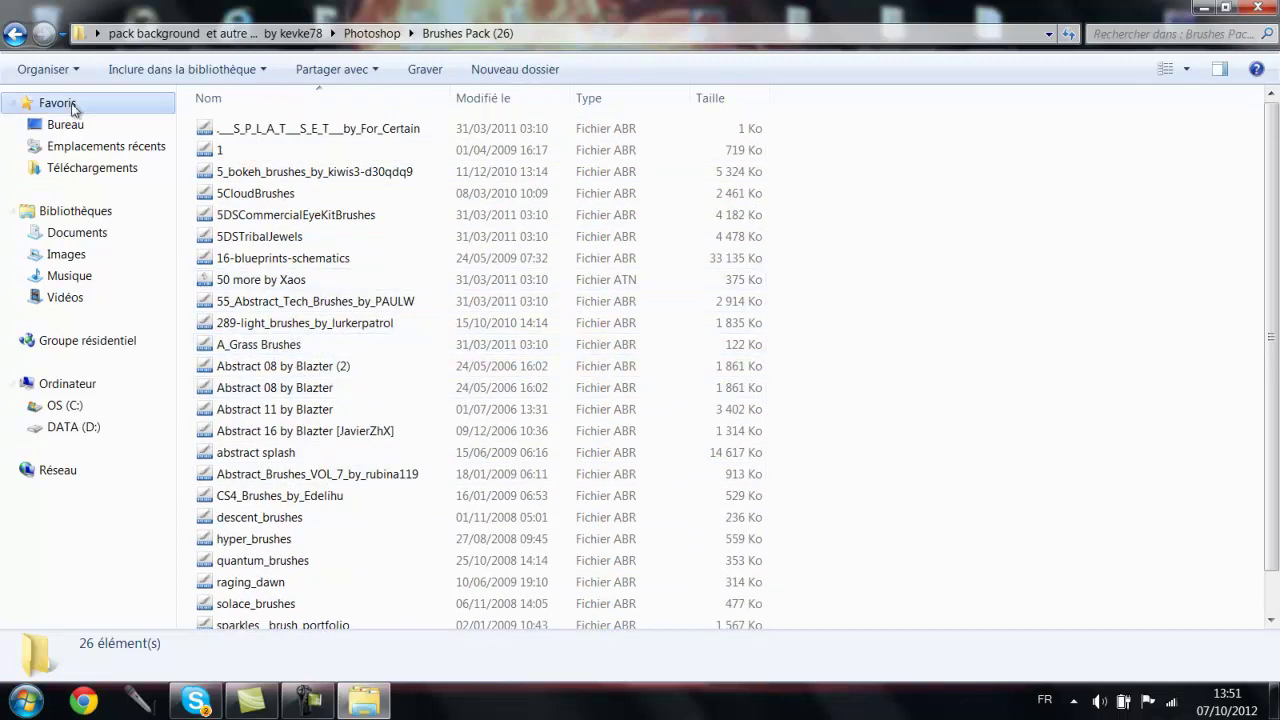
click(14, 33)
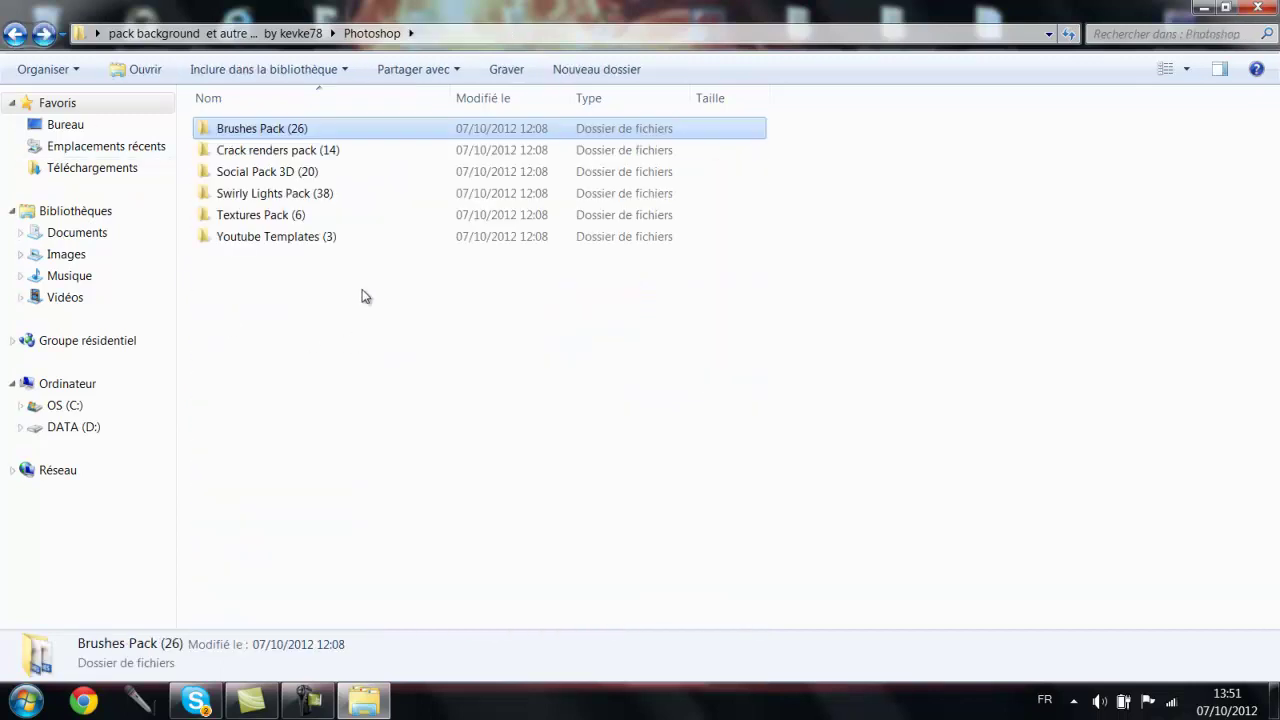
Look inside the Crack renders pack (14) folder and the Apple icon folder
double_click(286, 152)
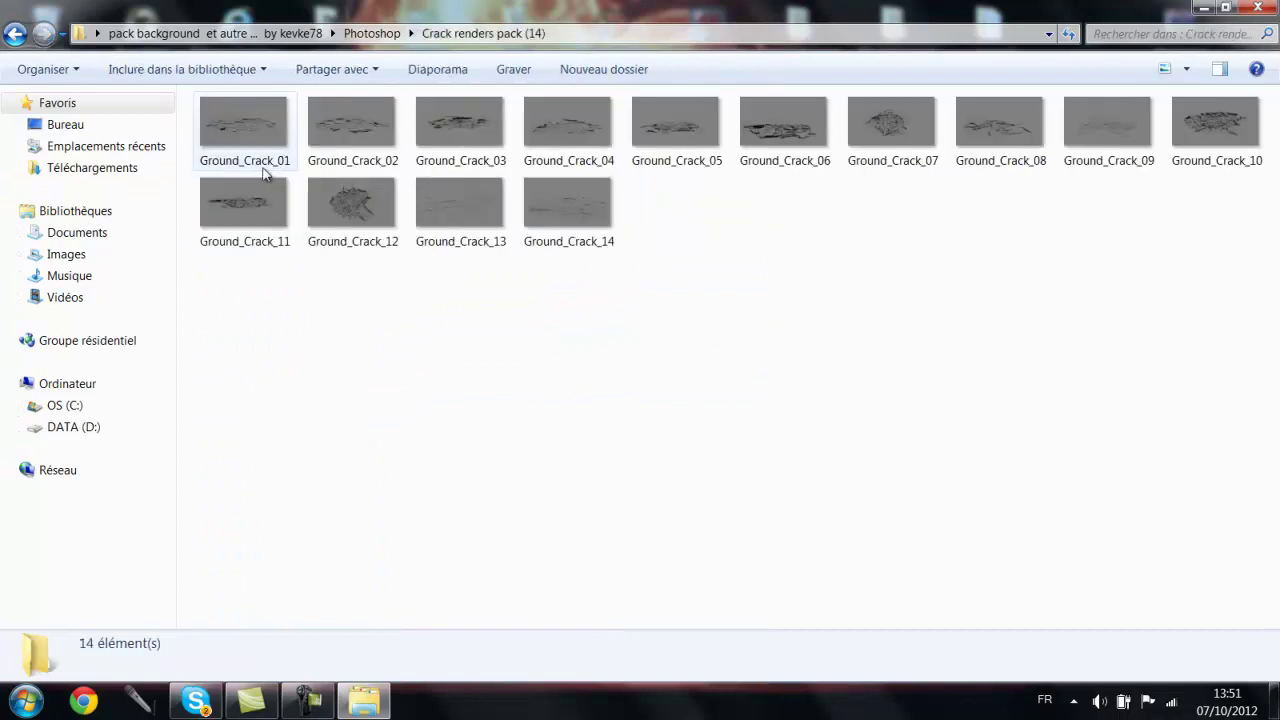
key(BackSpace)
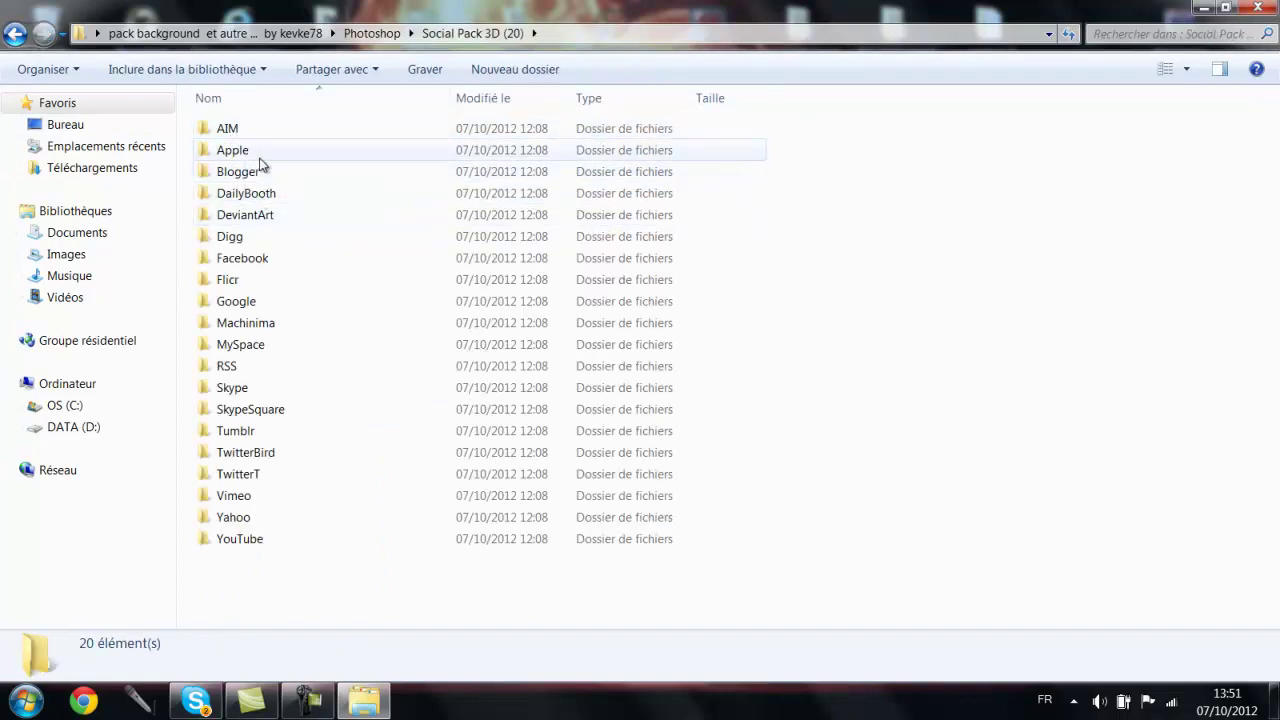
double_click(269, 157)
key(BackSpace)
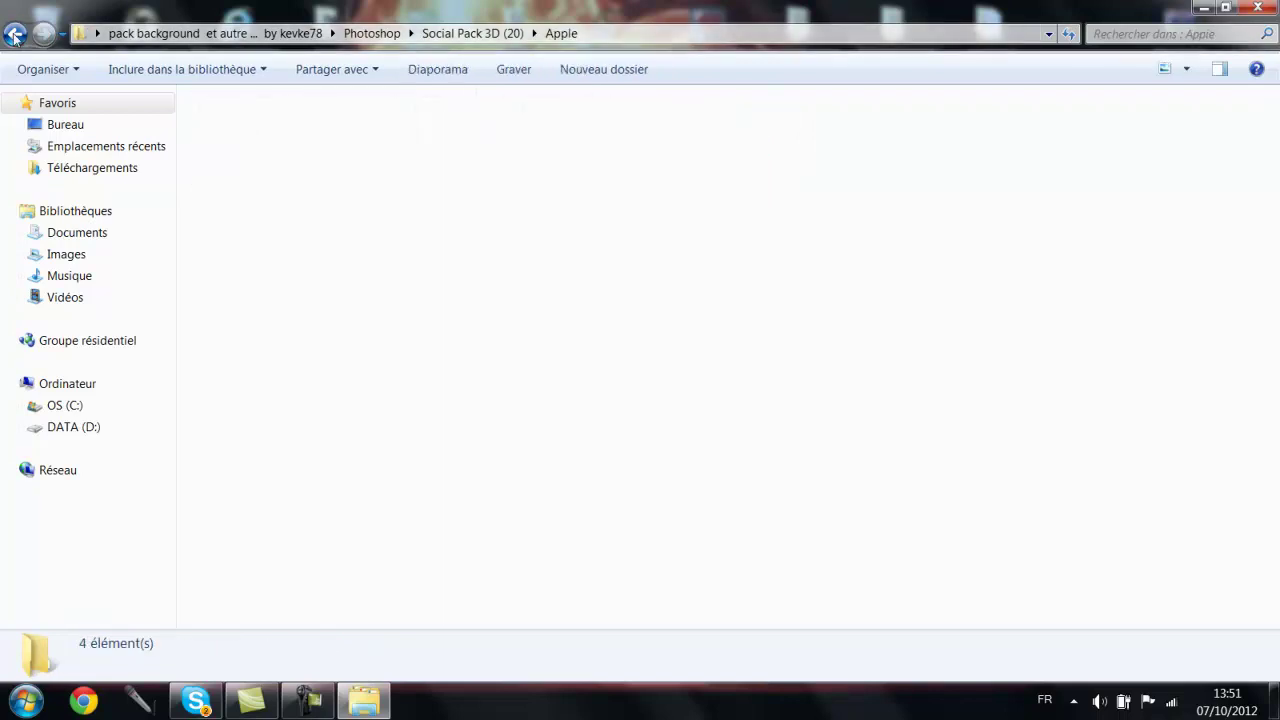
View the AIM, Google and Tumblr icon folders, then return to the Photoshop folder
double_click(238, 127)
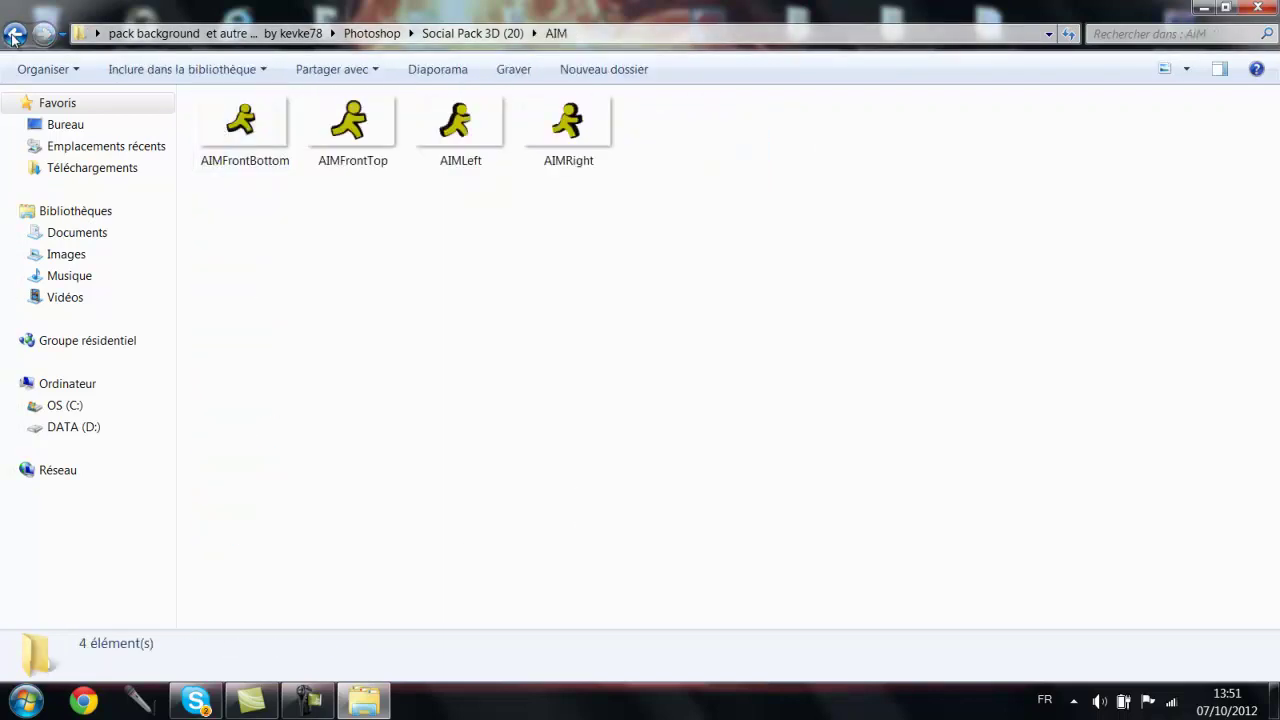
click(13, 37)
double_click(278, 305)
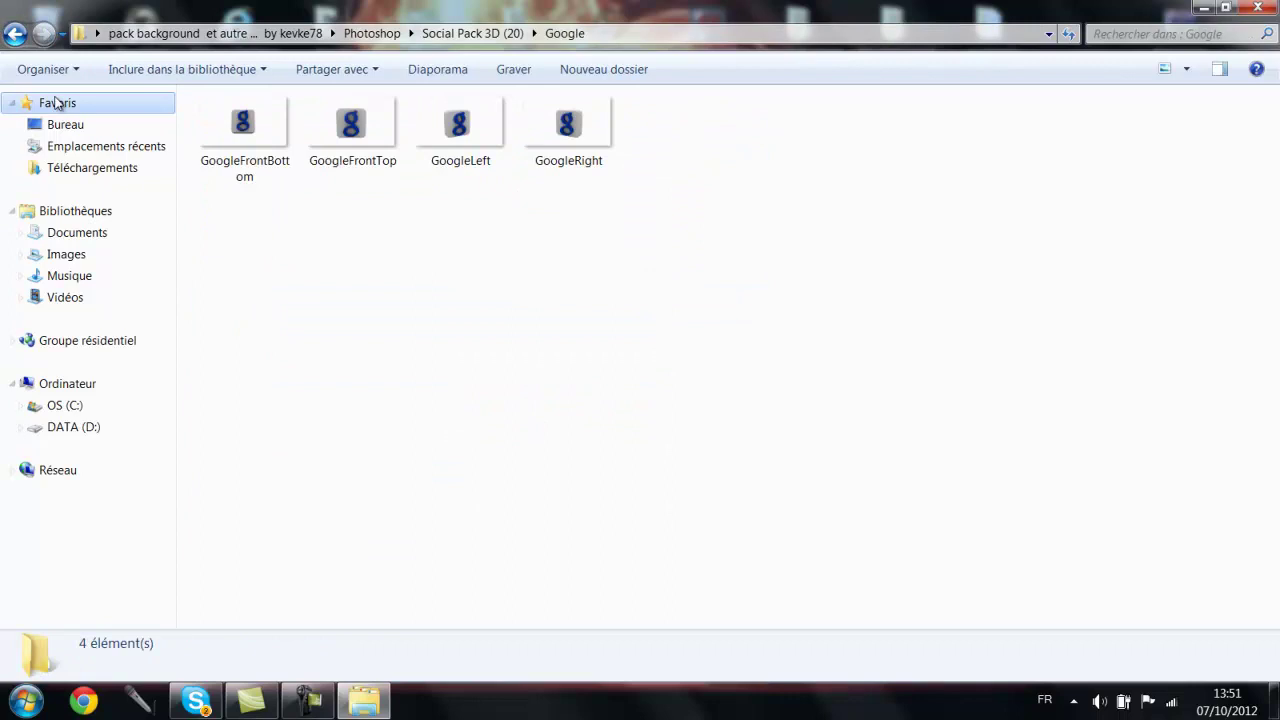
click(13, 37)
double_click(258, 437)
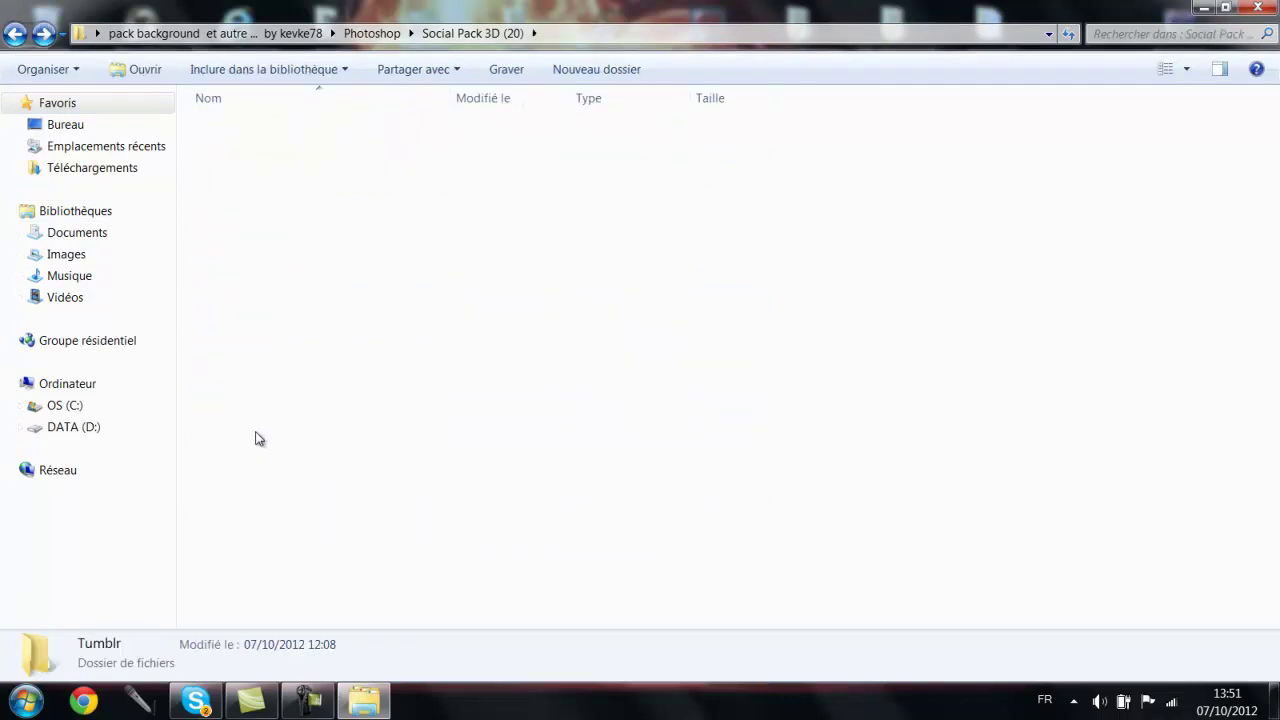
click(13, 37)
click(13, 37)
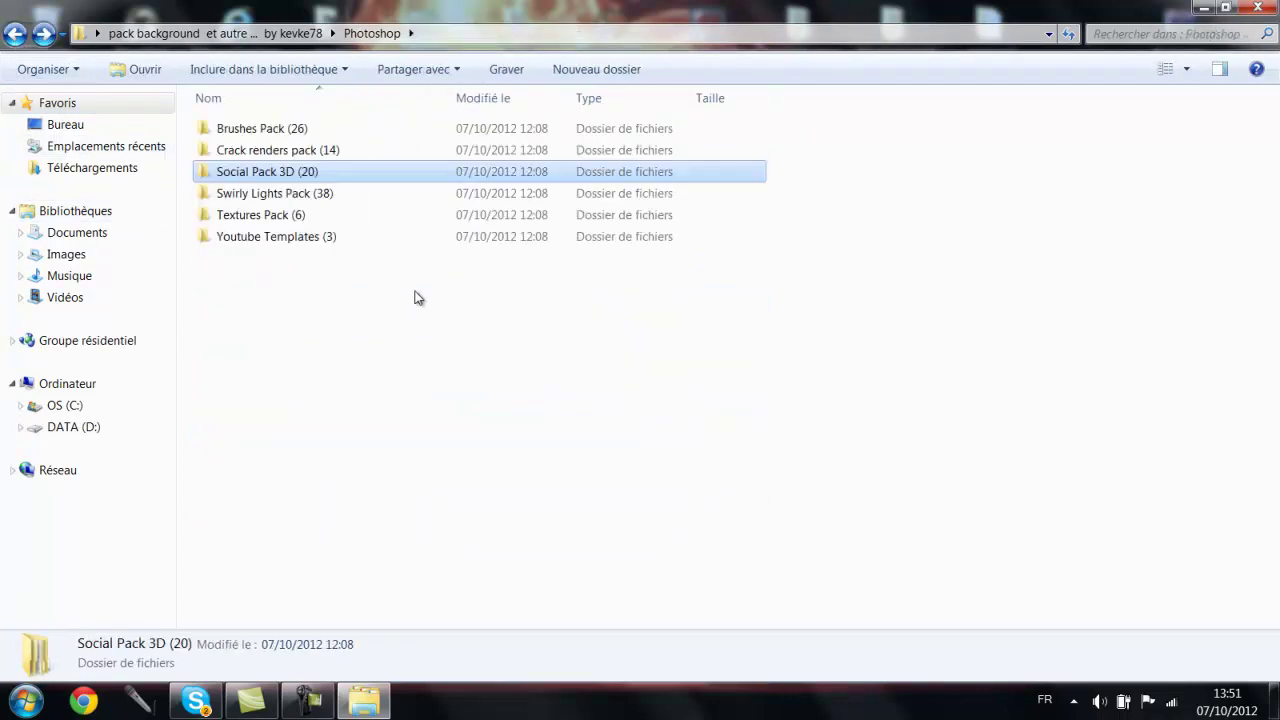
In Textures Pack (6), view the Organiques, Mixtes and Industriel texture folders
double_click(297, 216)
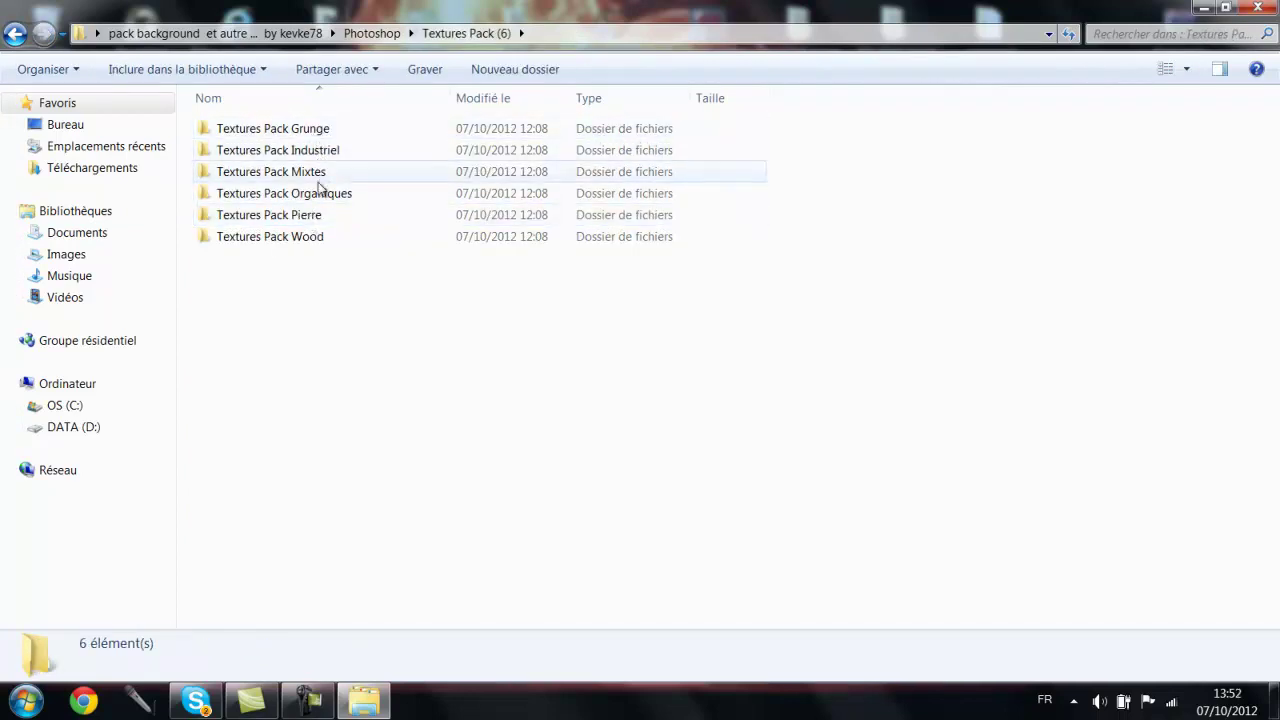
double_click(322, 198)
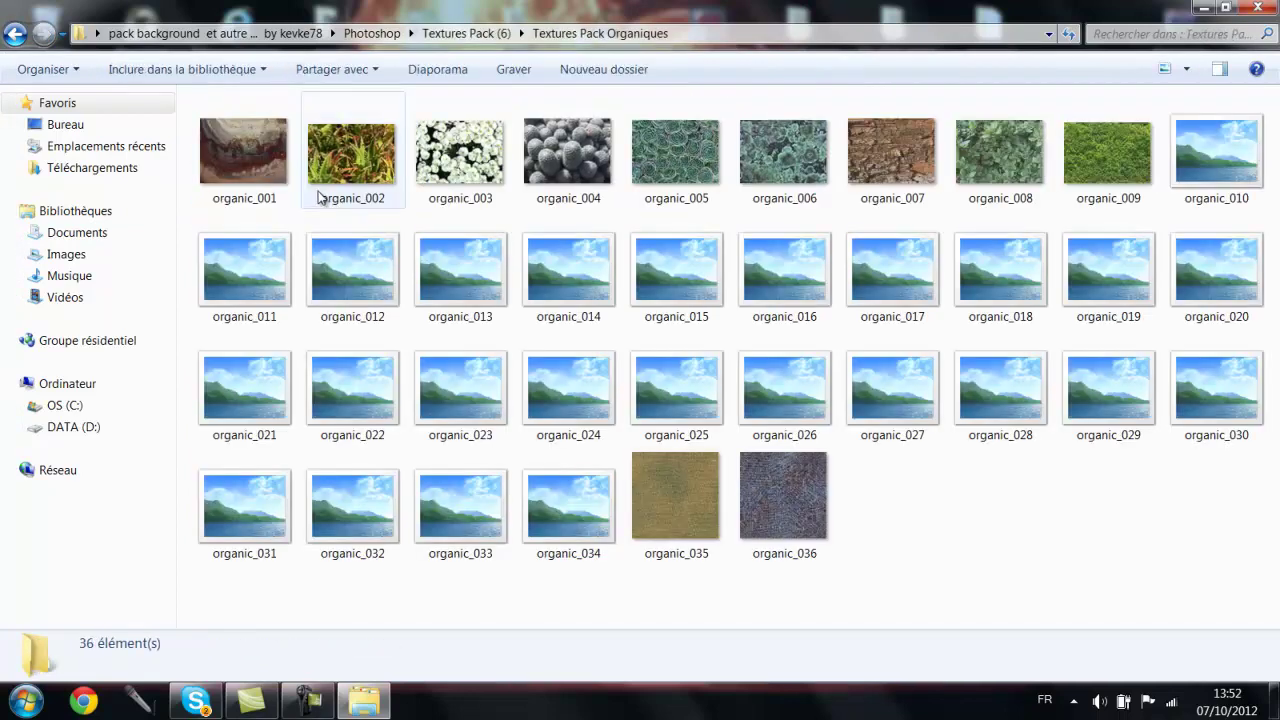
click(15, 33)
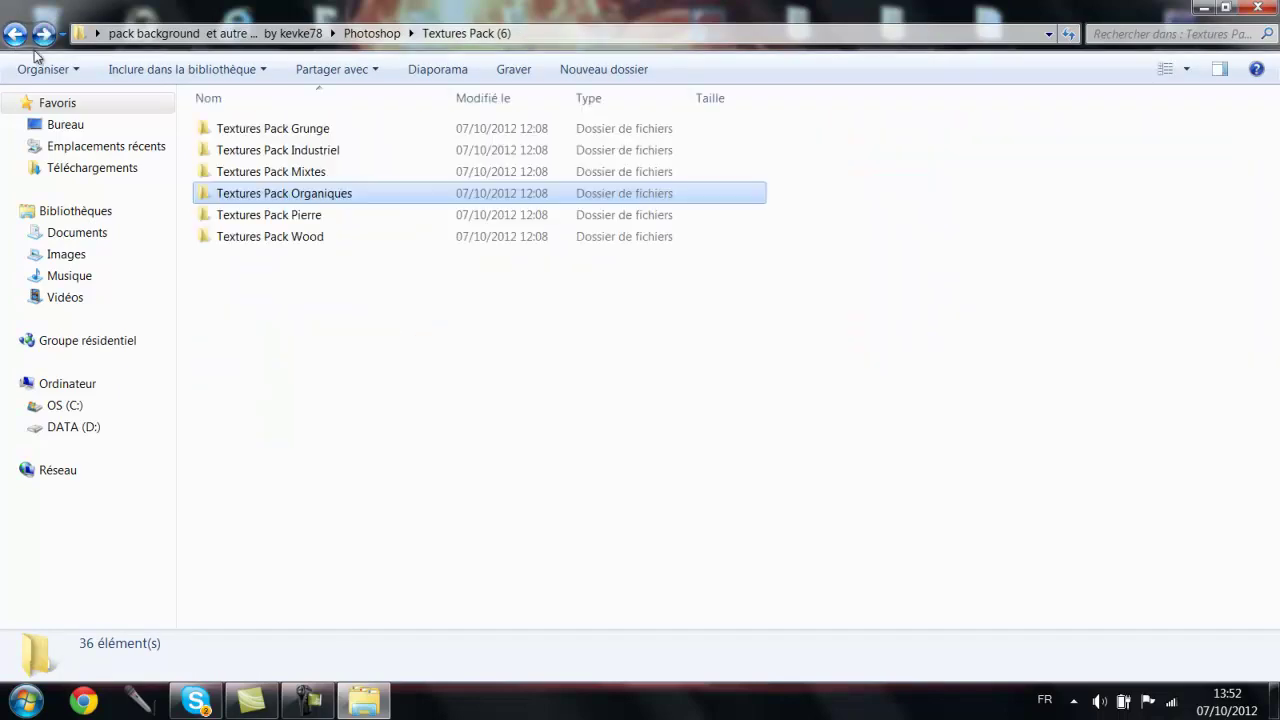
double_click(286, 174)
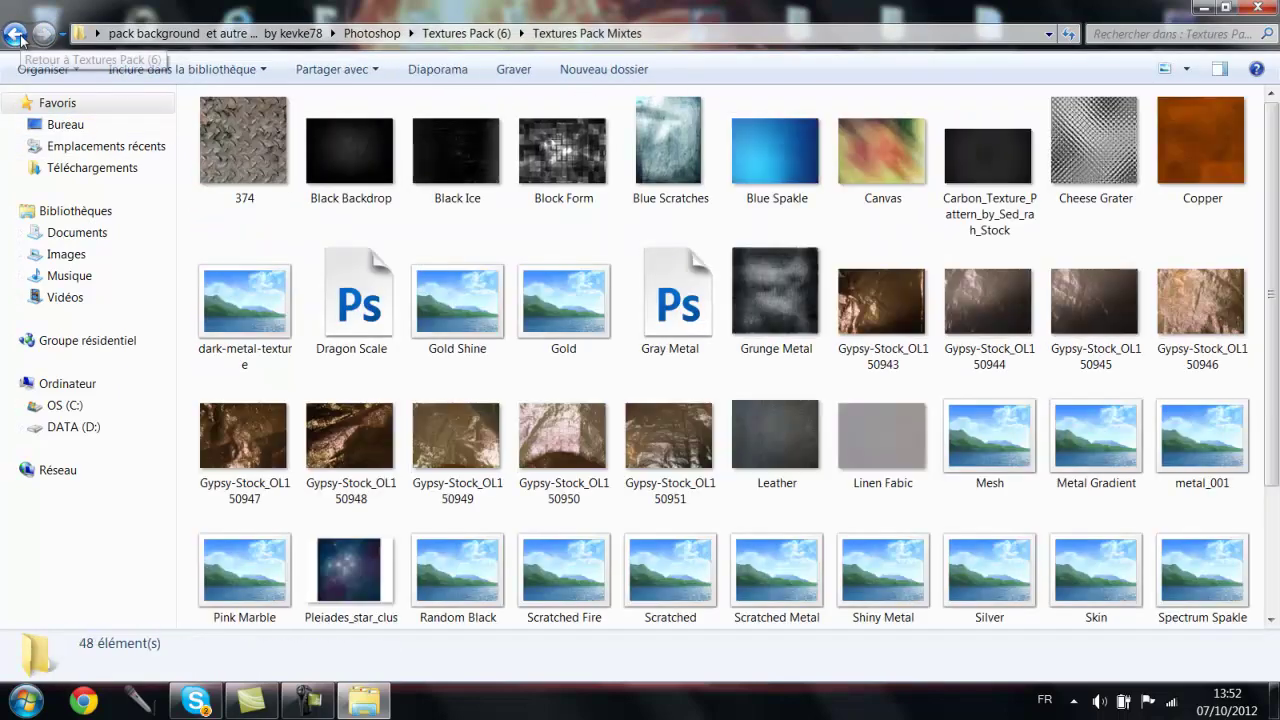
click(15, 35)
double_click(260, 157)
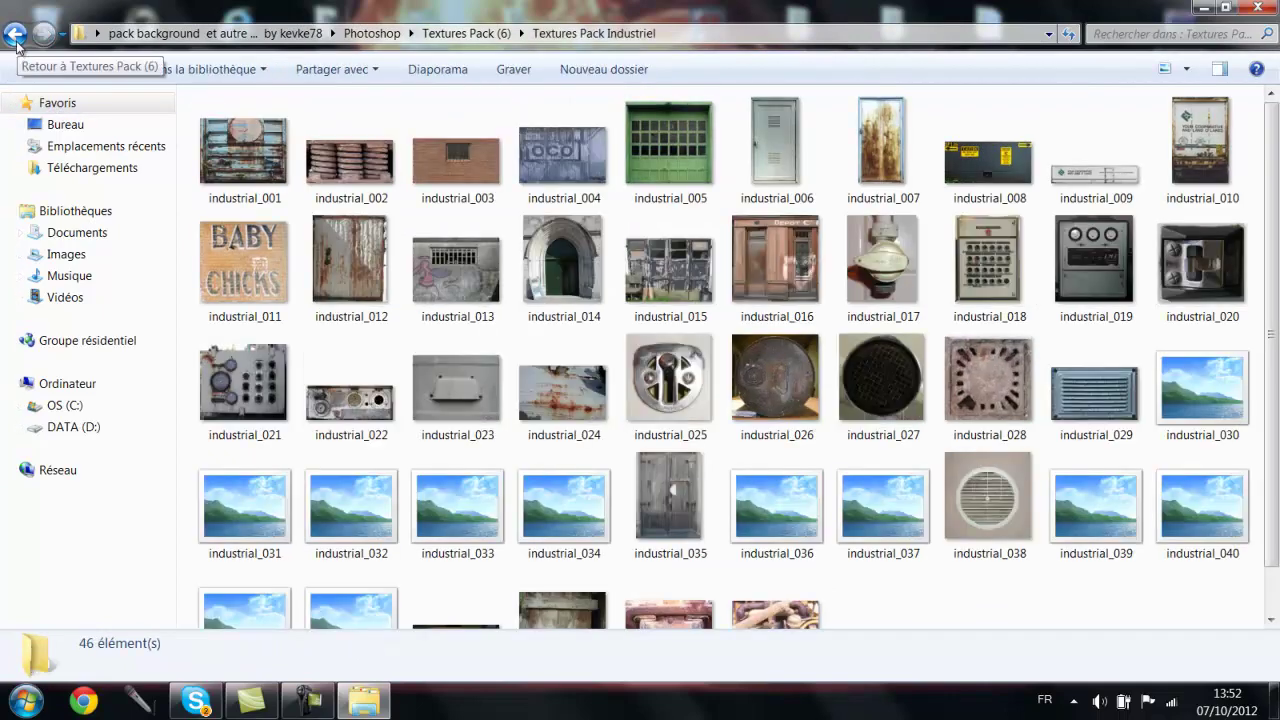
click(15, 35)
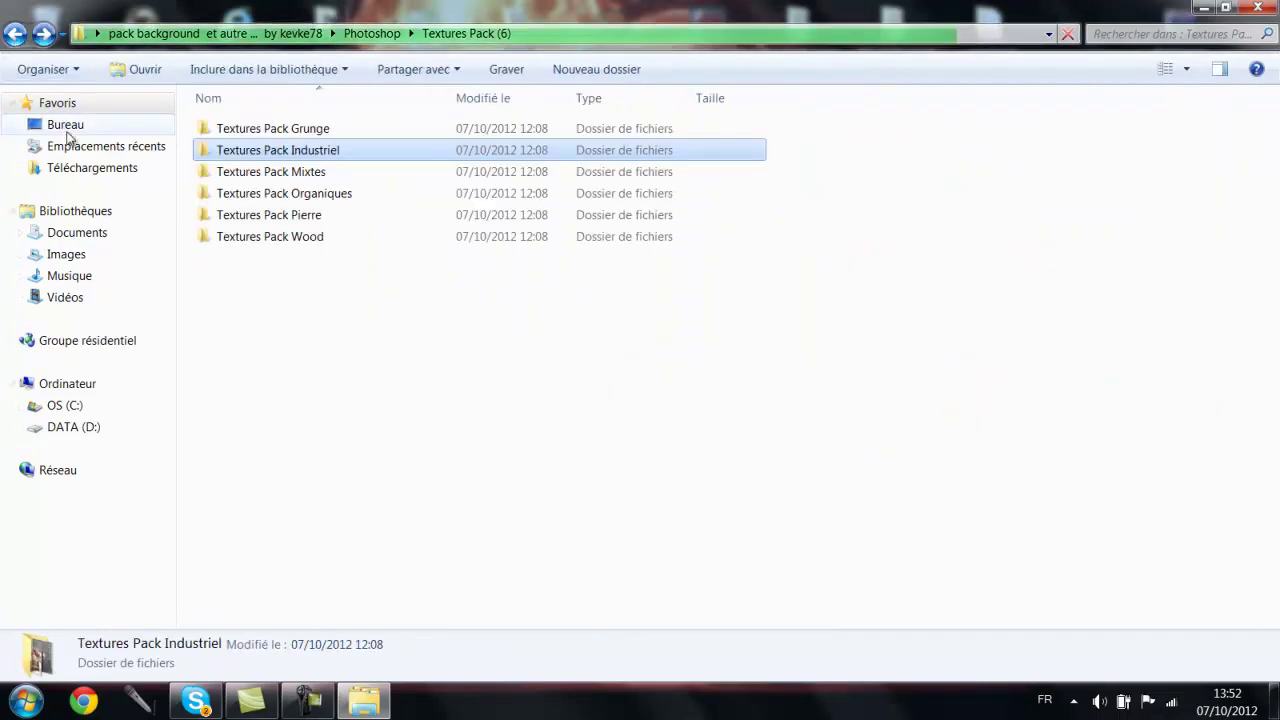
View the 36 wood textures in Textures Pack Wood, then go back to the main pack folder
double_click(306, 238)
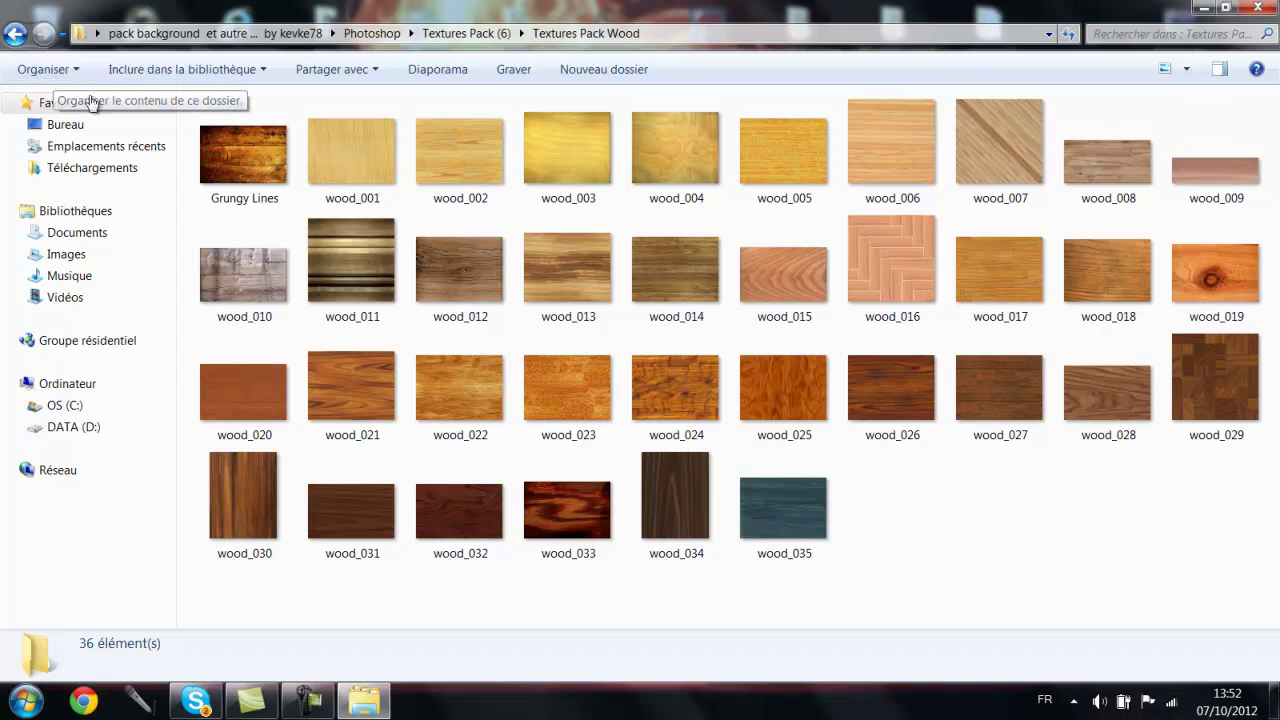
click(14, 35)
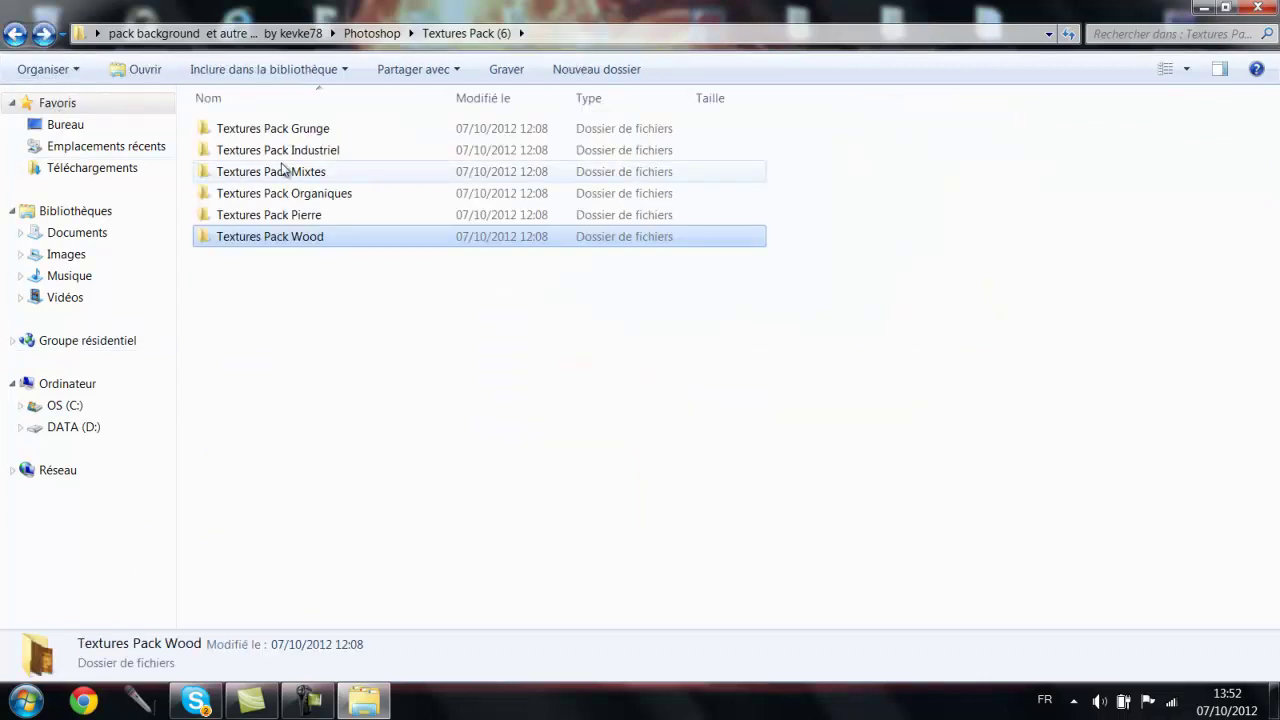
click(14, 34)
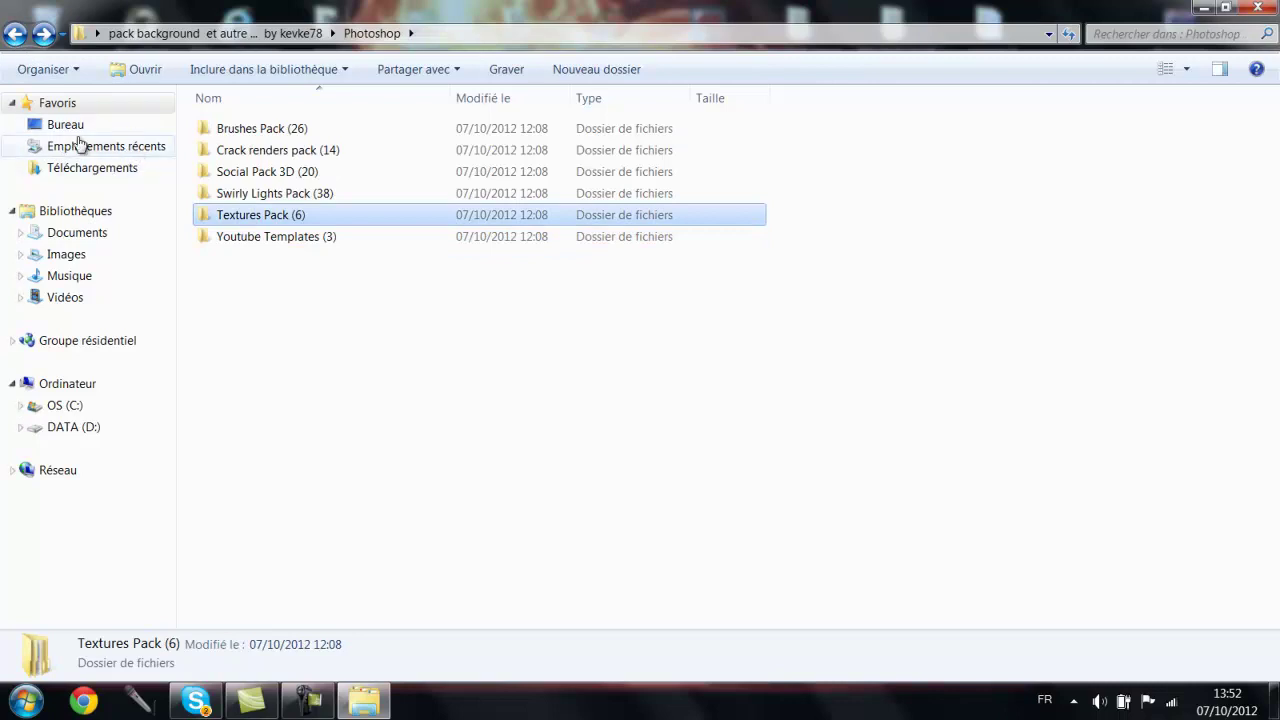
click(12, 35)
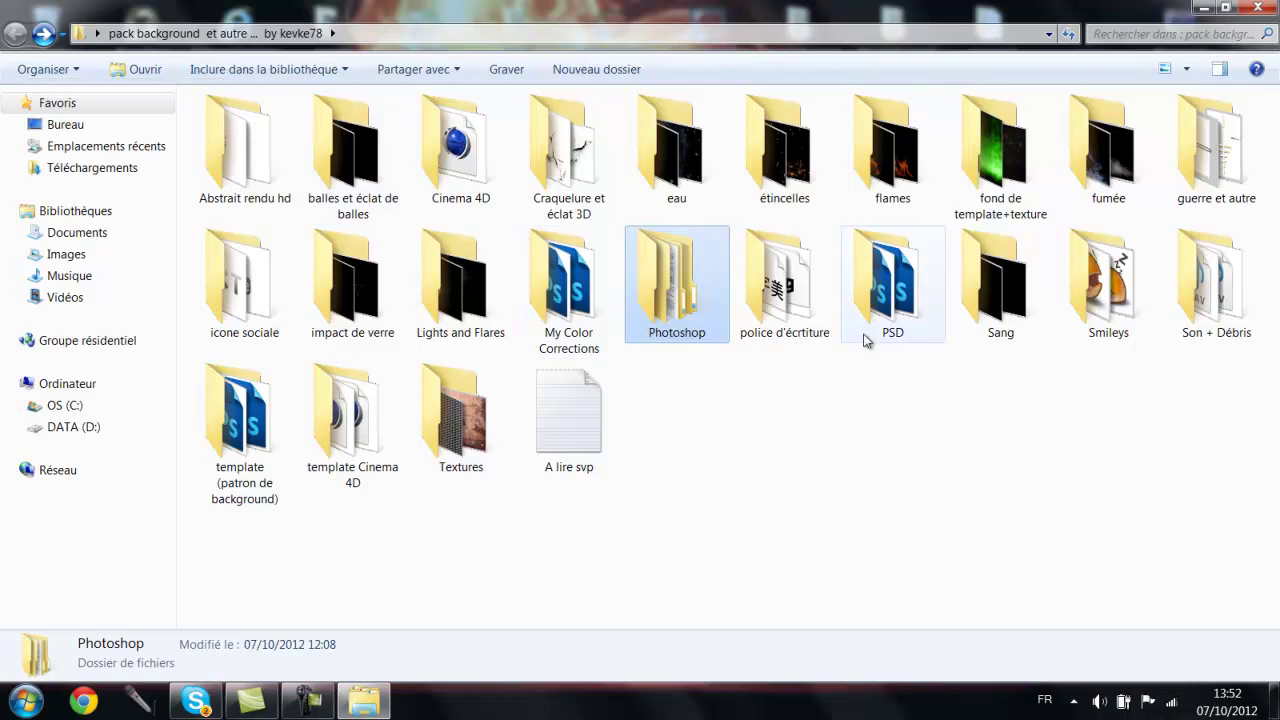
double_click(440, 300)
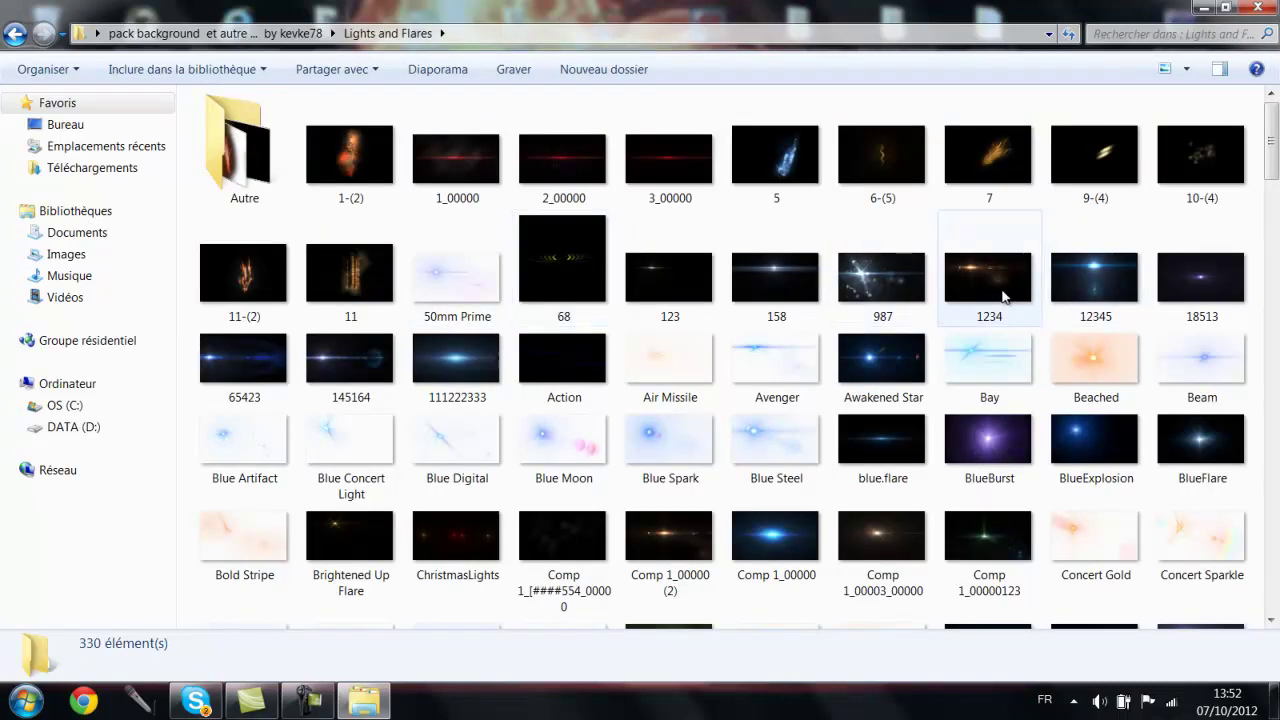
scroll(908, 275, down, 10)
scroll(908, 275, down, 2)
scroll(908, 275, down, 5)
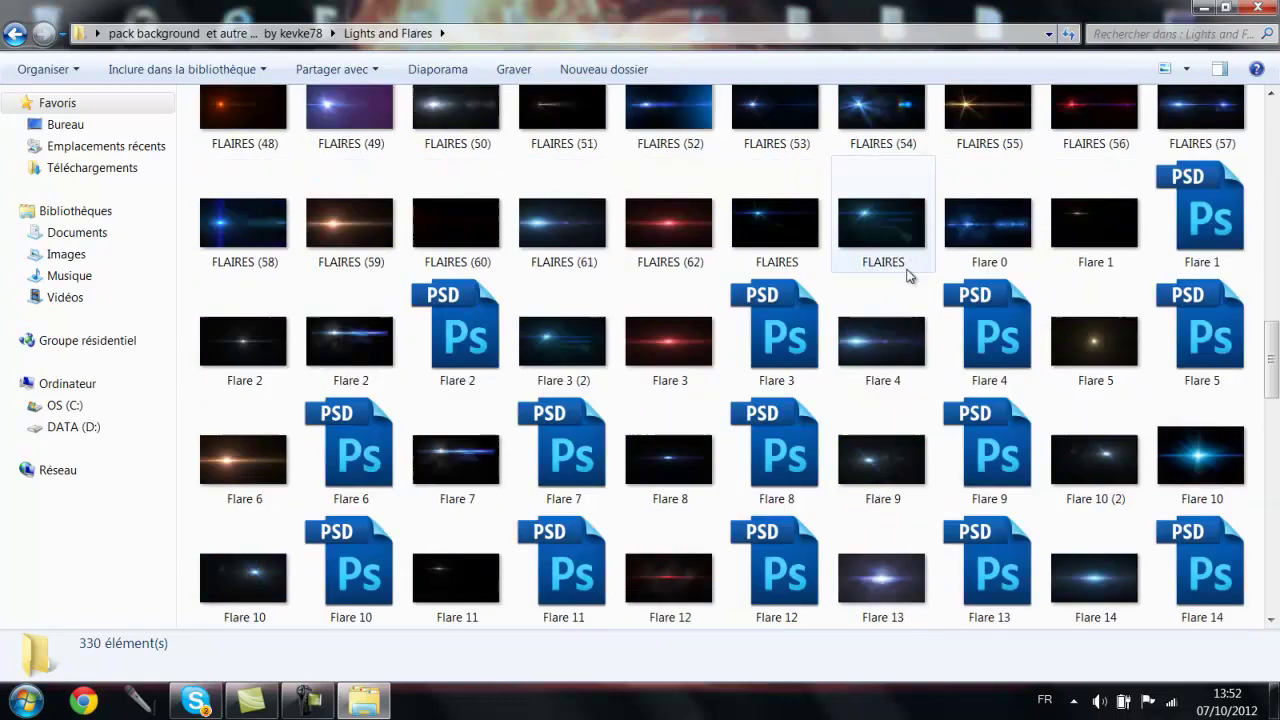
scroll(908, 275, down, 3)
scroll(910, 268, down, 6)
scroll(912, 264, down, 5)
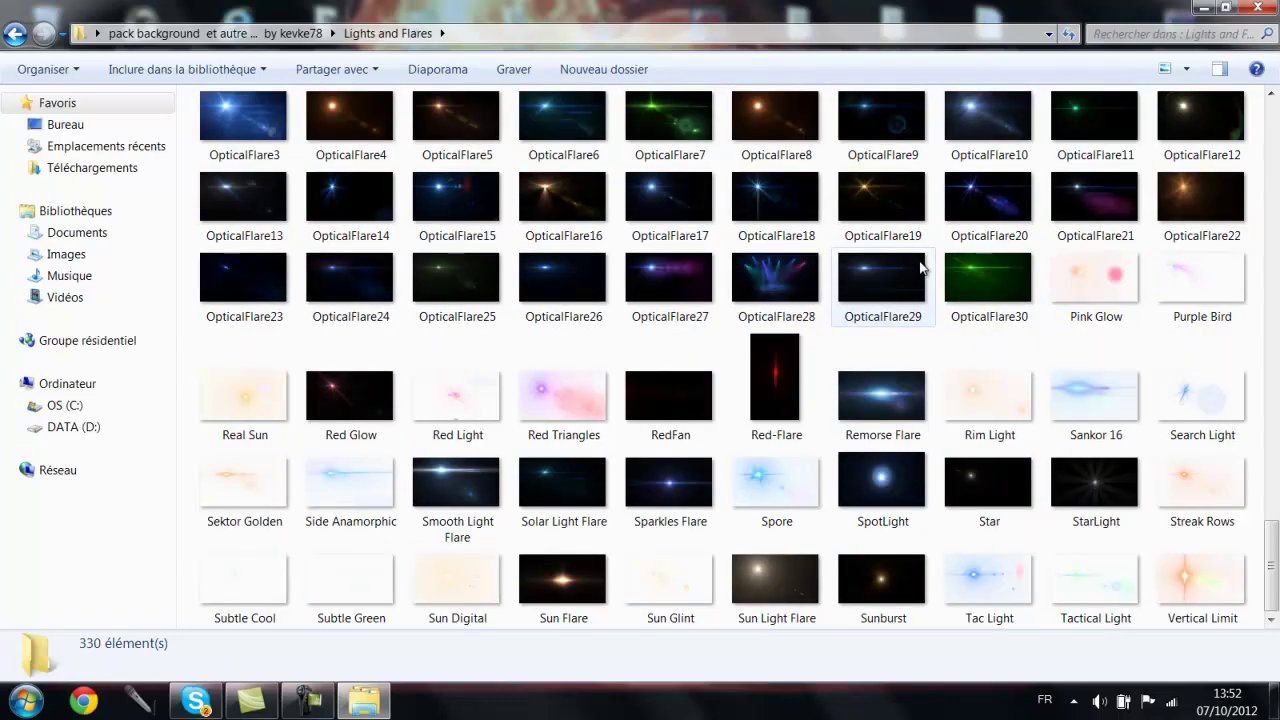
scroll(920, 268, up, 5)
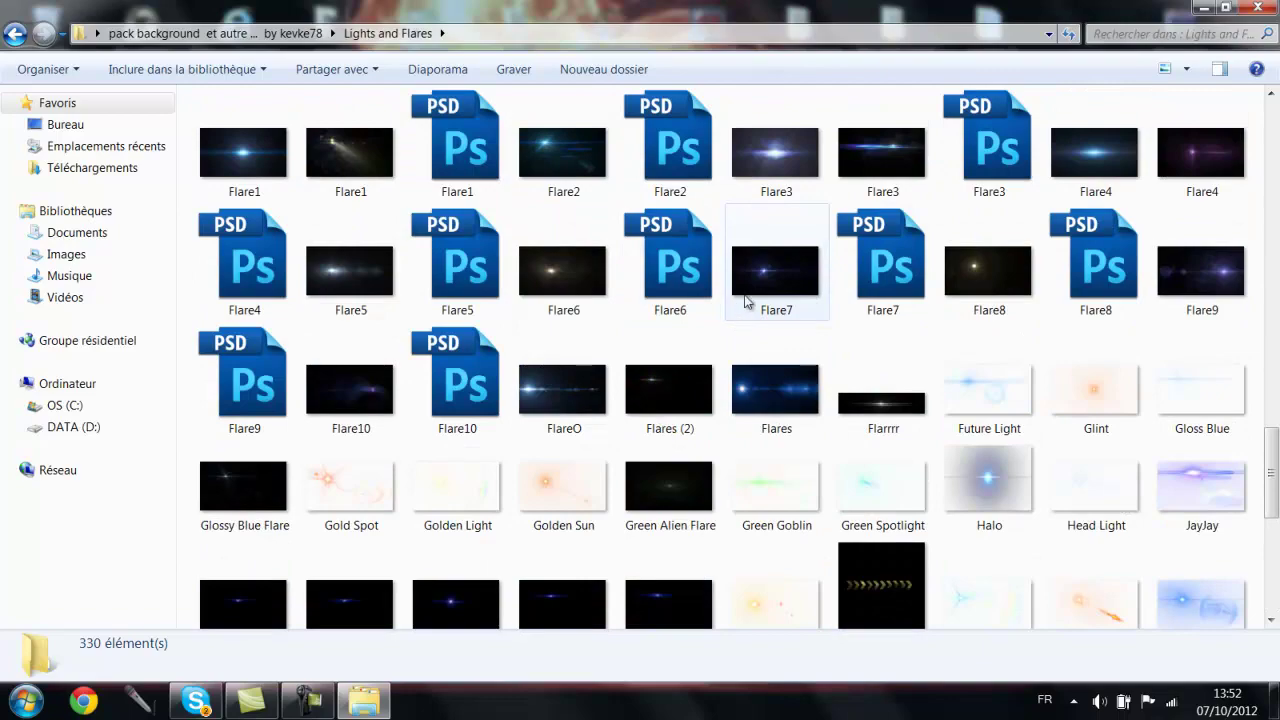
scroll(703, 401, down, 5)
scroll(713, 401, up, 6)
scroll(700, 425, down, 2)
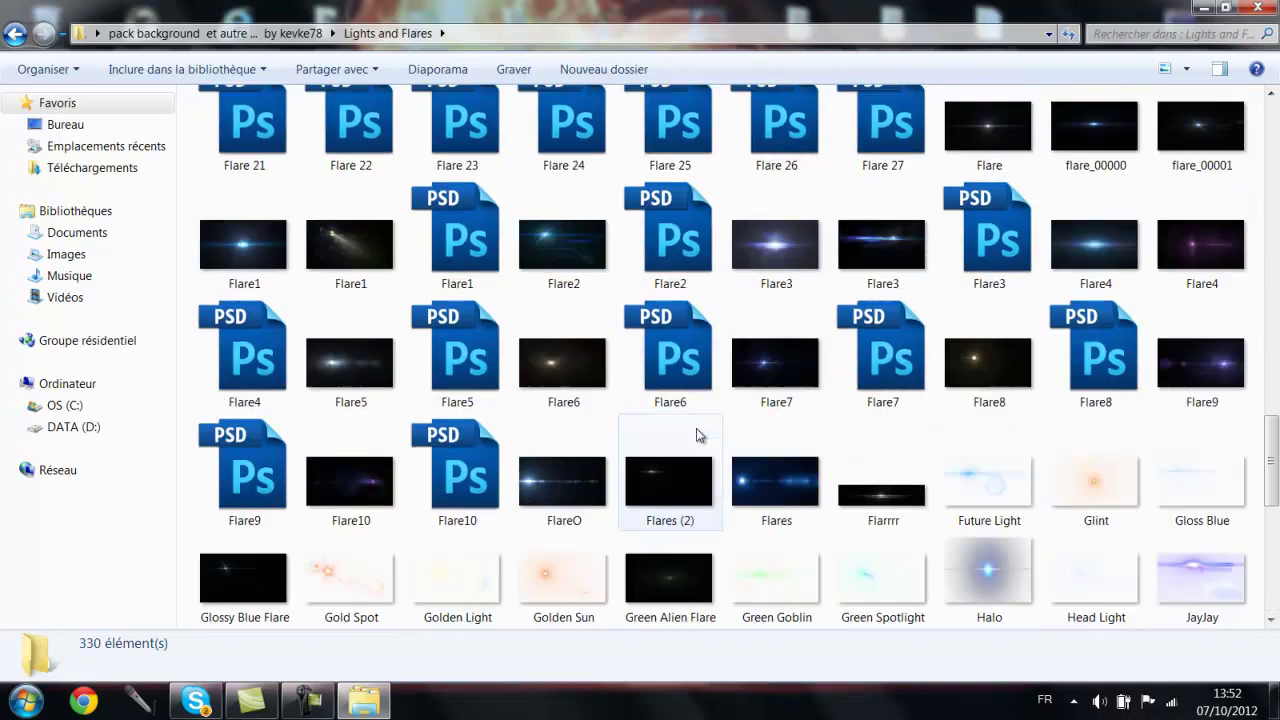
scroll(694, 434, down, 2)
scroll(697, 440, down, 2)
scroll(650, 428, up, 3)
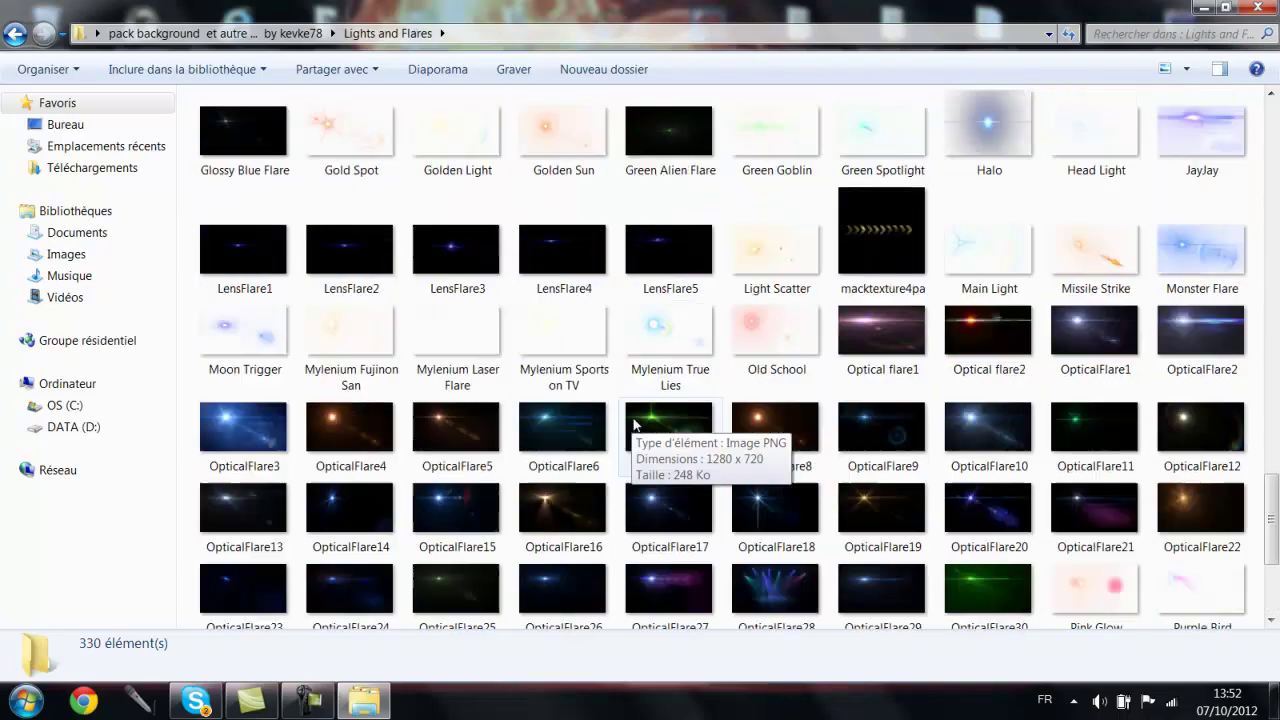
scroll(750, 480, up, 3)
scroll(851, 520, down, 4)
click(792, 461)
double_click(792, 461)
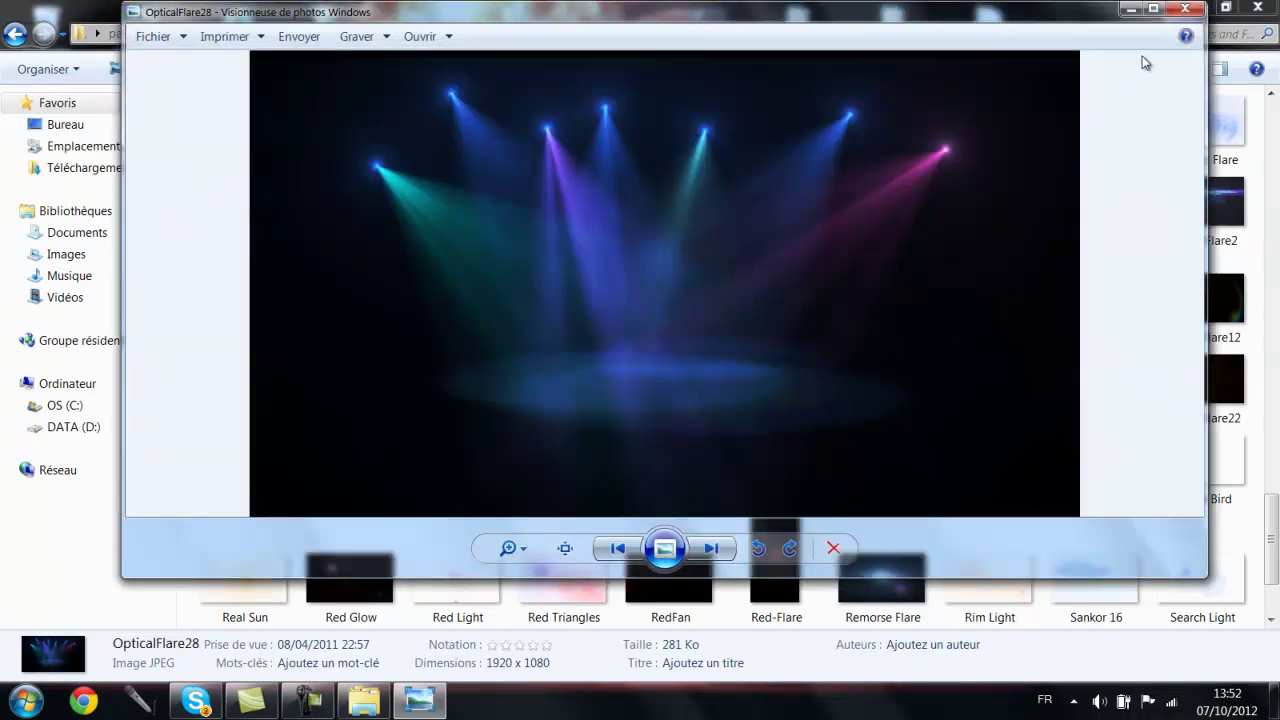
click(1185, 8)
scroll(717, 330, up, 5)
scroll(717, 330, up, 5)
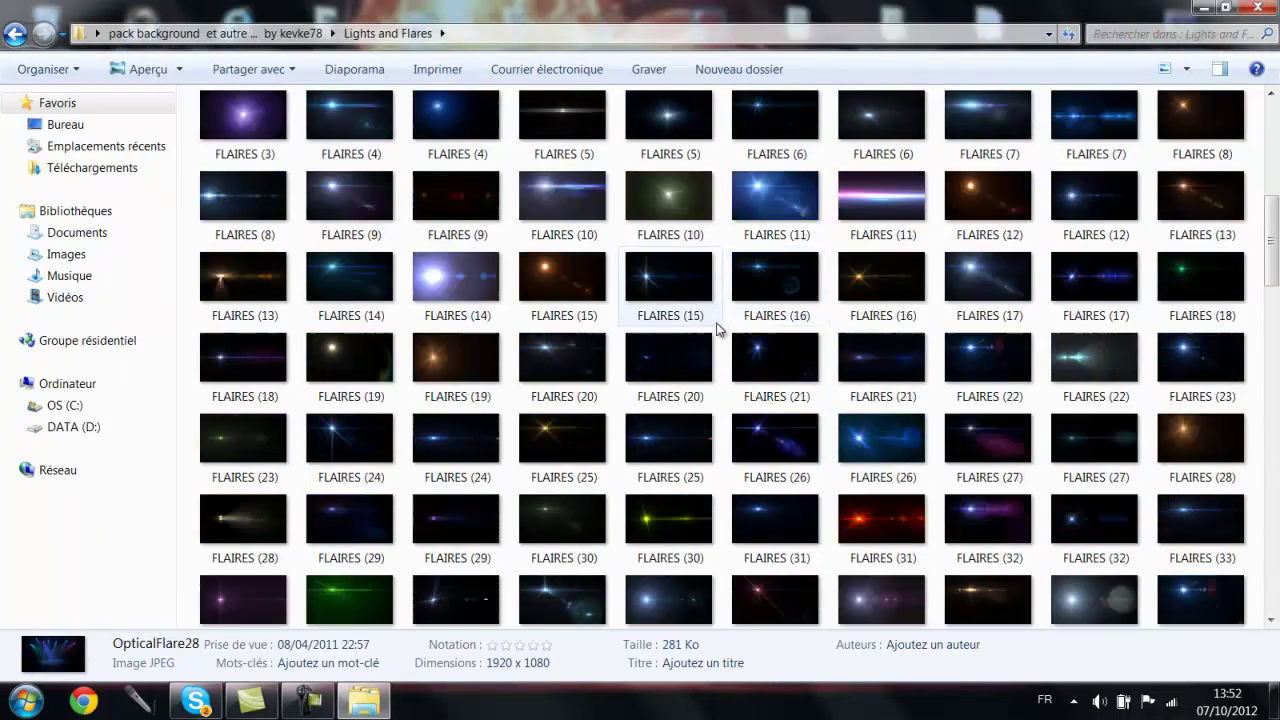
scroll(717, 330, up, 10)
double_click(213, 176)
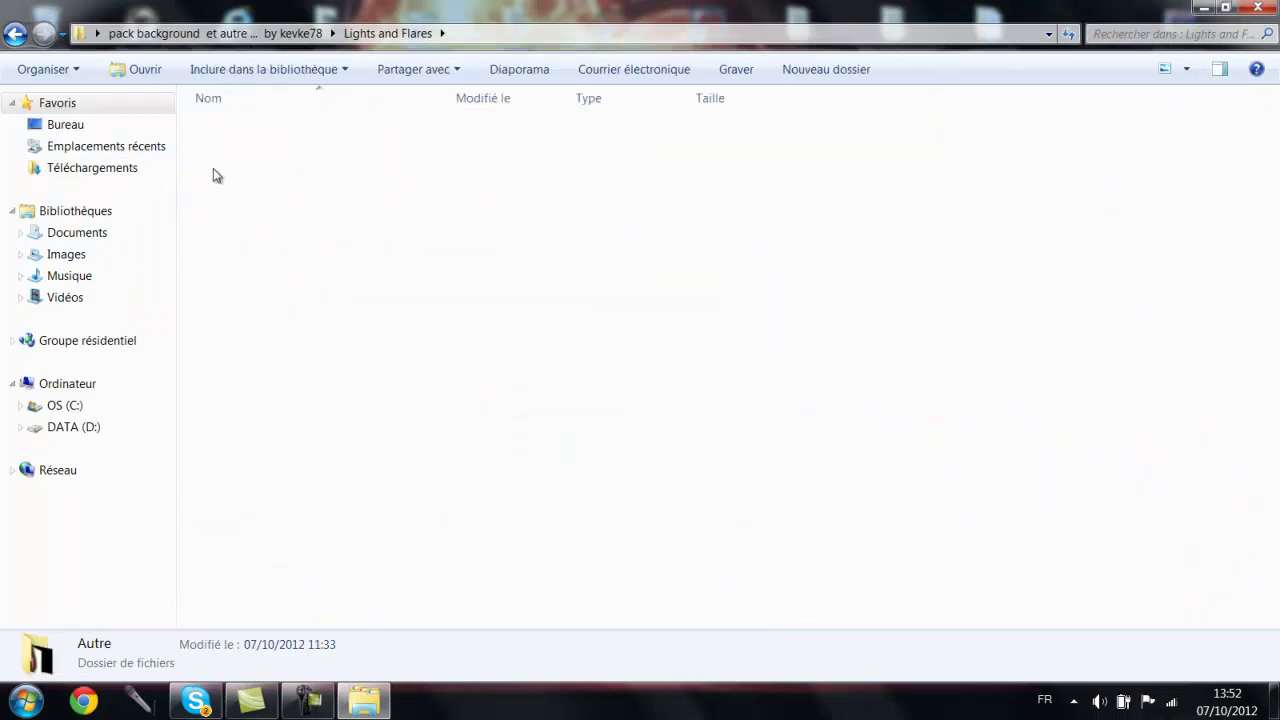
double_click(452, 150)
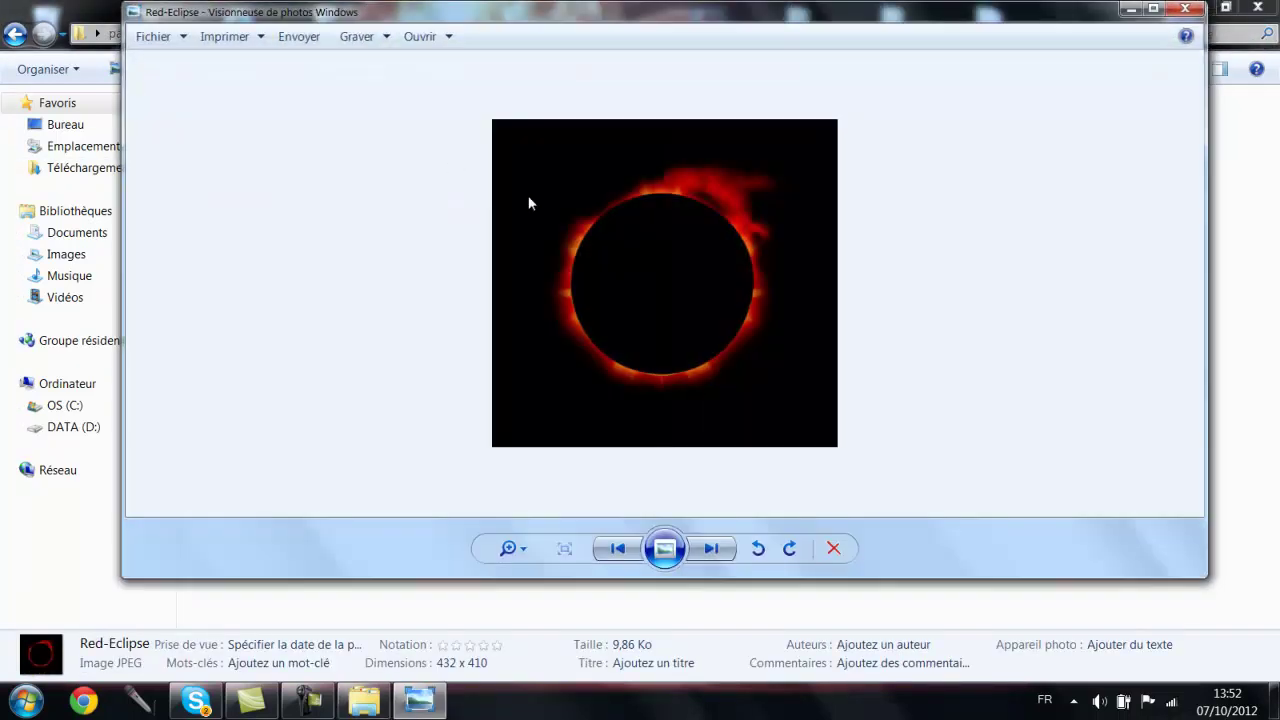
click(1185, 8)
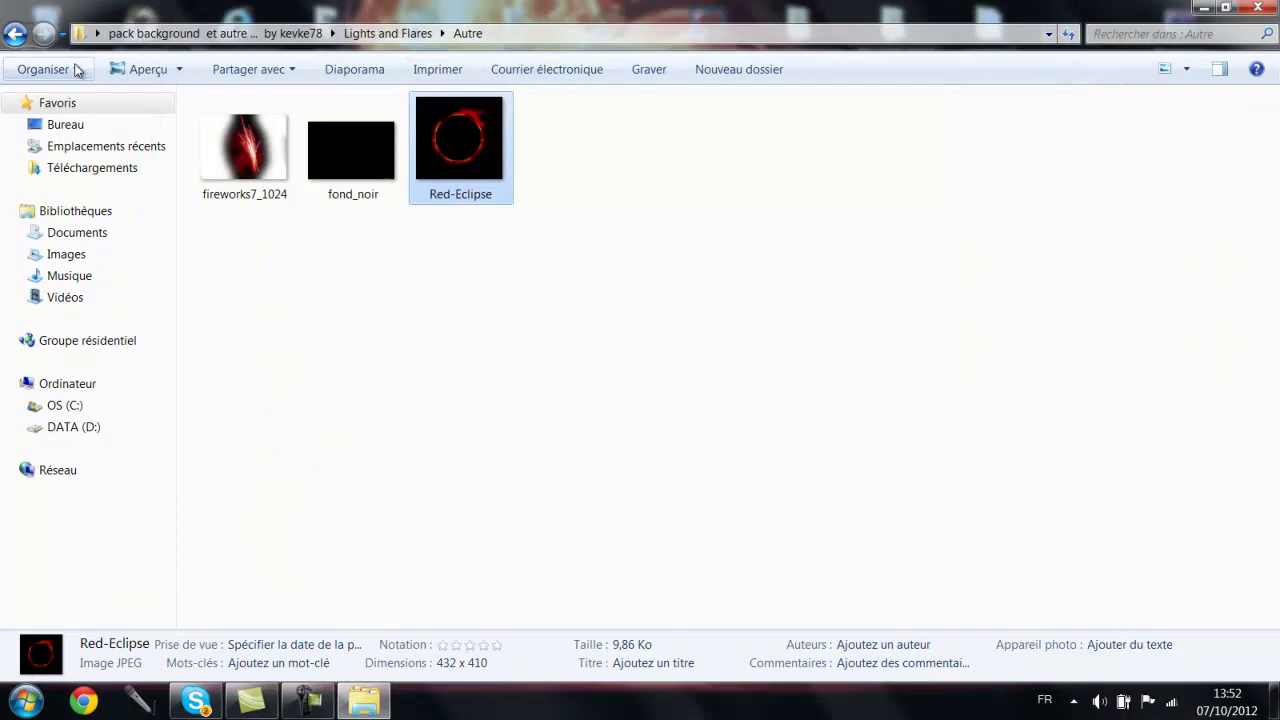
click(10, 38)
click(10, 38)
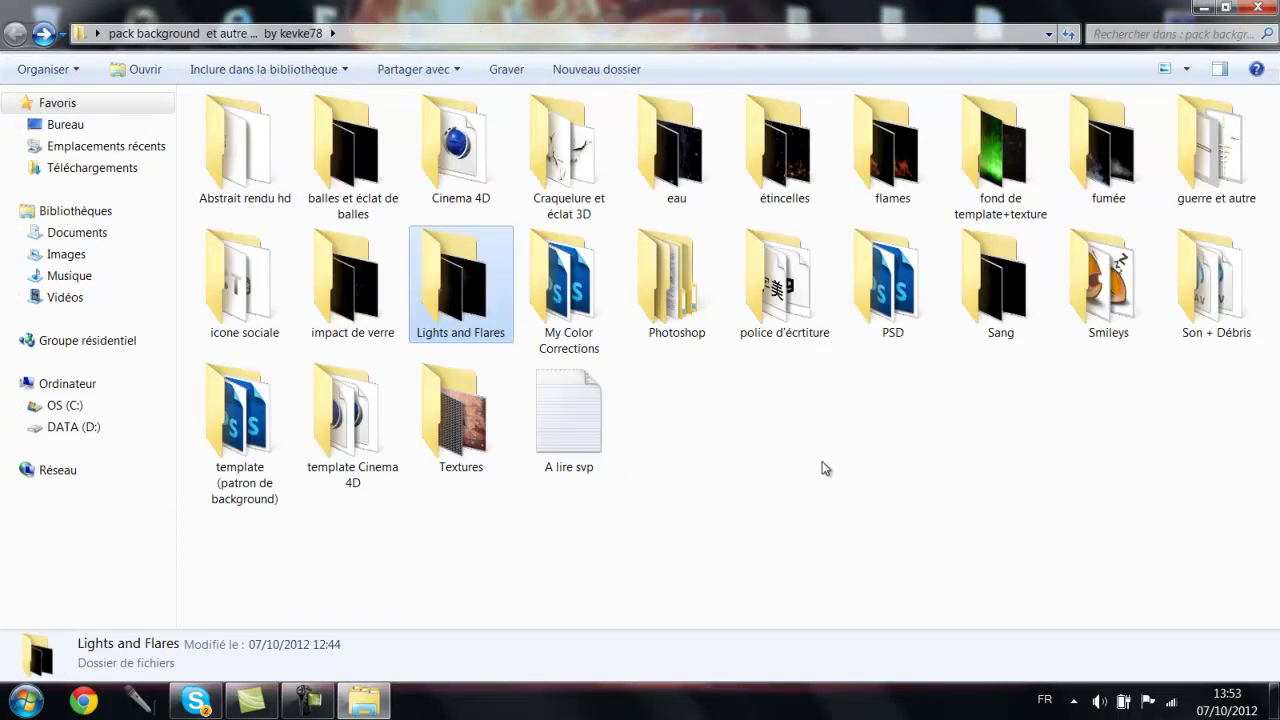
click(826, 435)
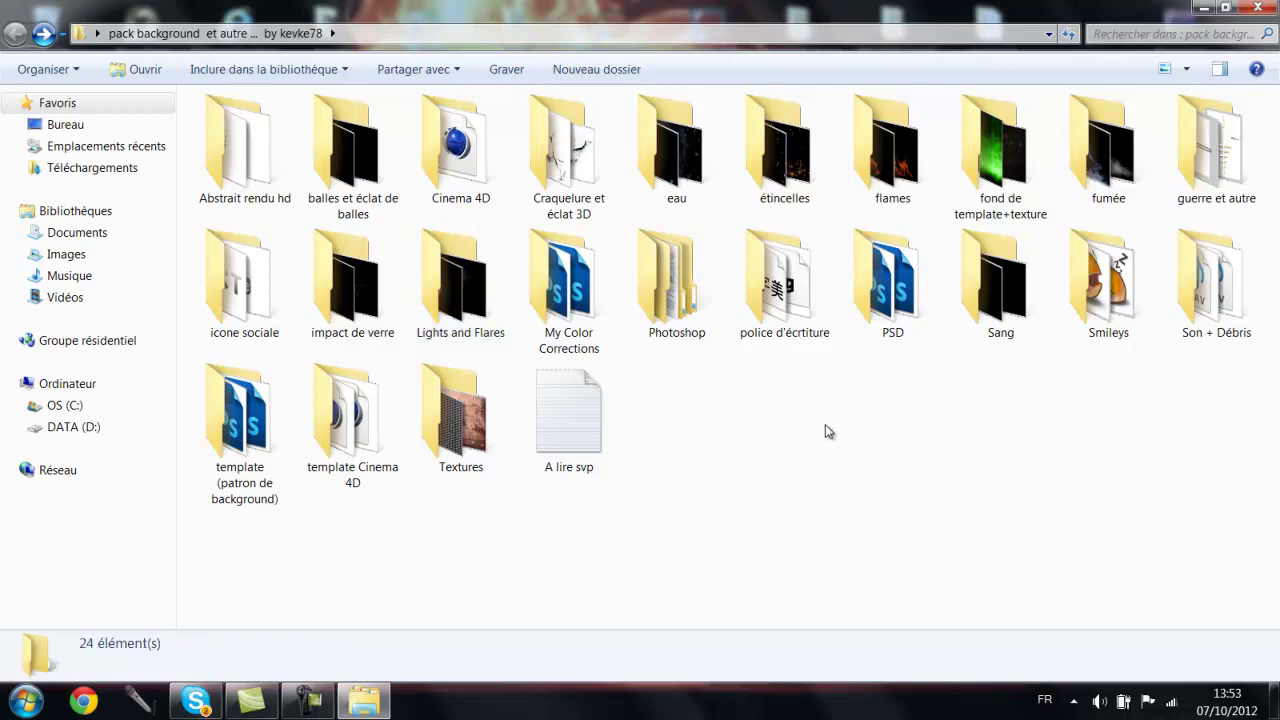